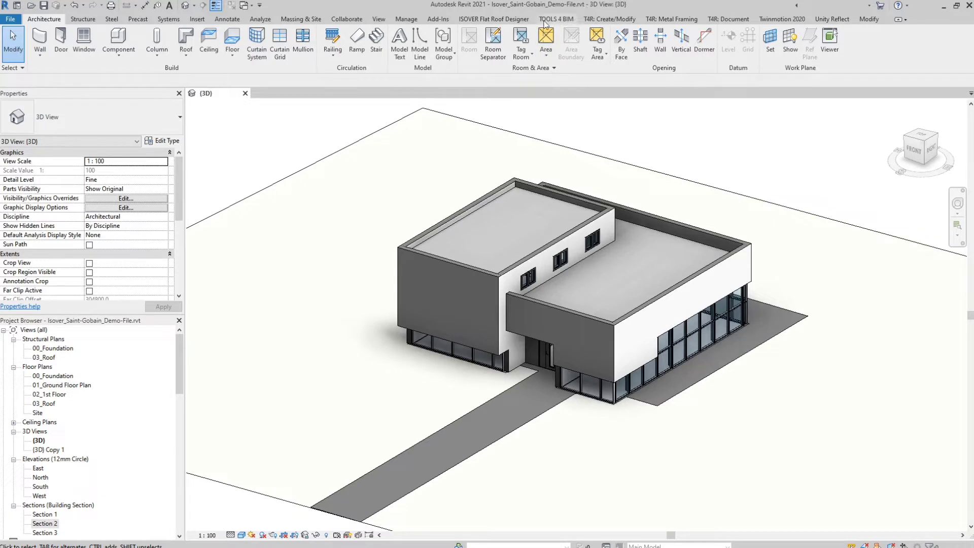
# Start Roof Slope Validation in the ISOVER Flat Roof Designer and log in with the account e-mail and password.
pyautogui.click(505, 22)
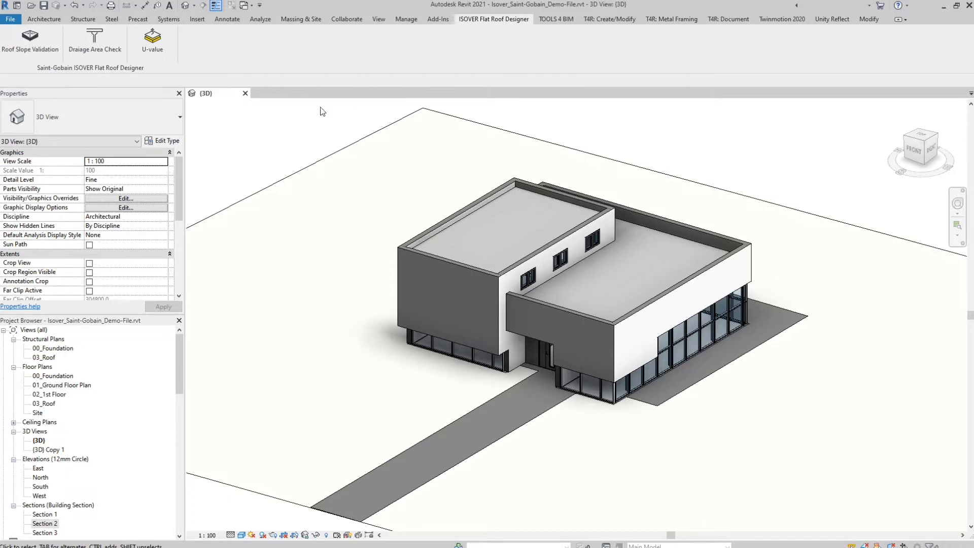
pyautogui.click(37, 49)
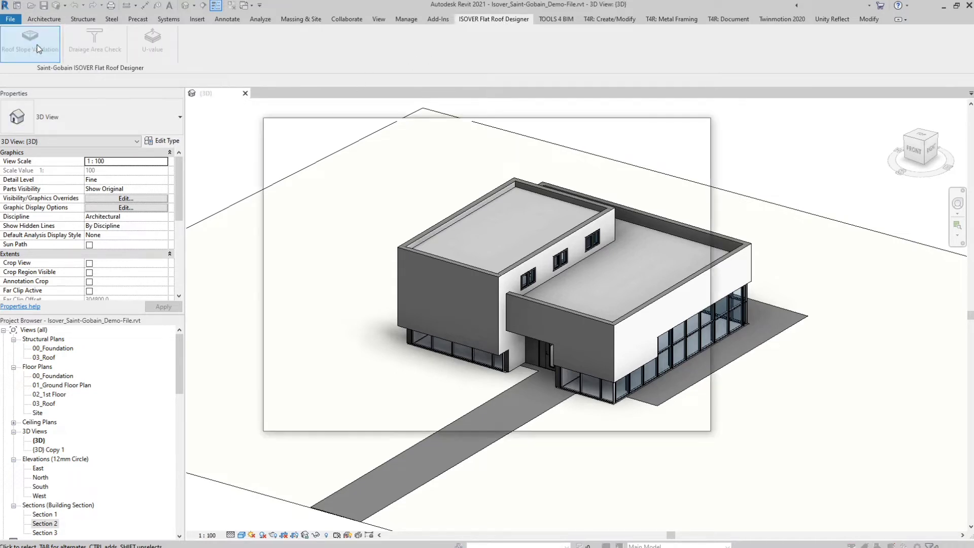
pyautogui.click(463, 289)
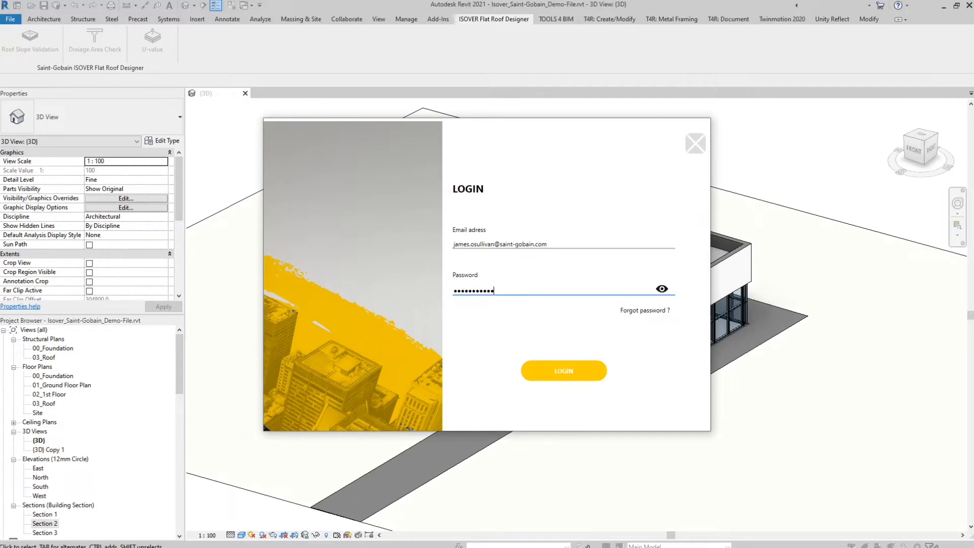
pyautogui.press('Return')
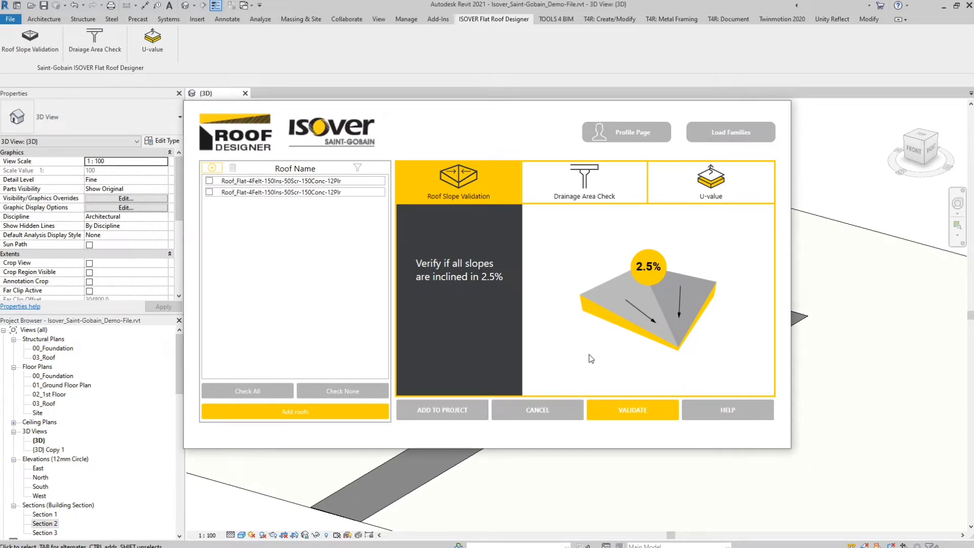
# Load the ISOVER Saint-Gobain families and roof types into the project.
pyautogui.click(741, 141)
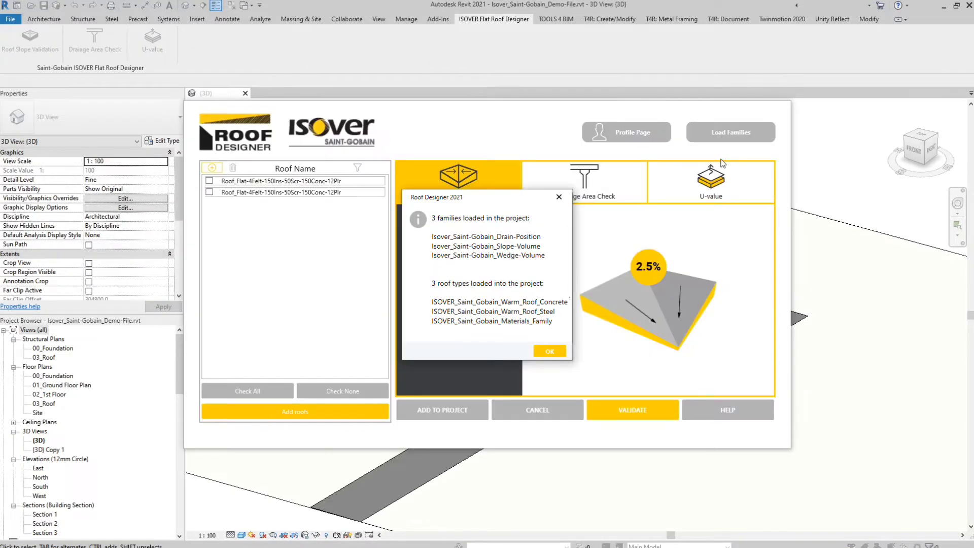
pyautogui.click(560, 354)
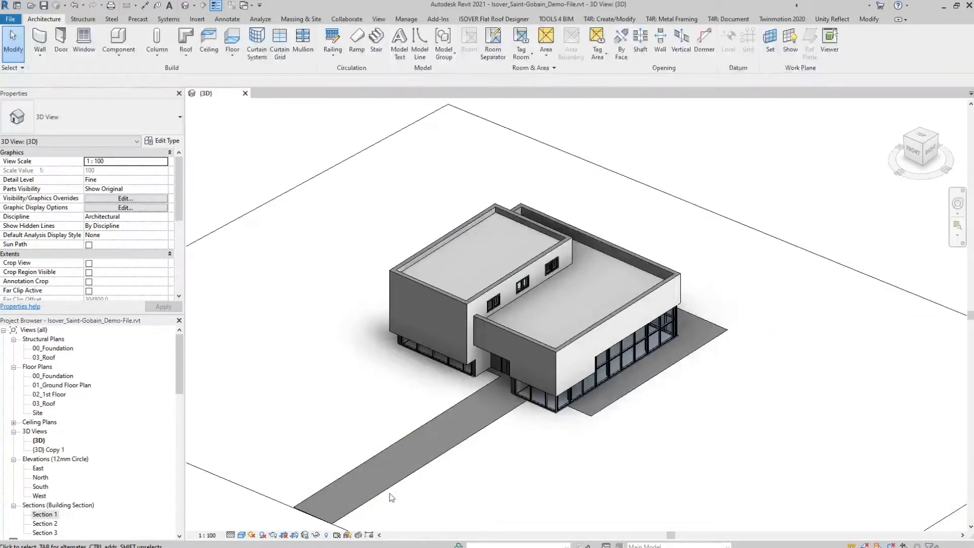
# Change both flat roofs of the building to the type ISOVER_Saint_Gobain_Warm_Roof_Concrete.
pyautogui.click(513, 225)
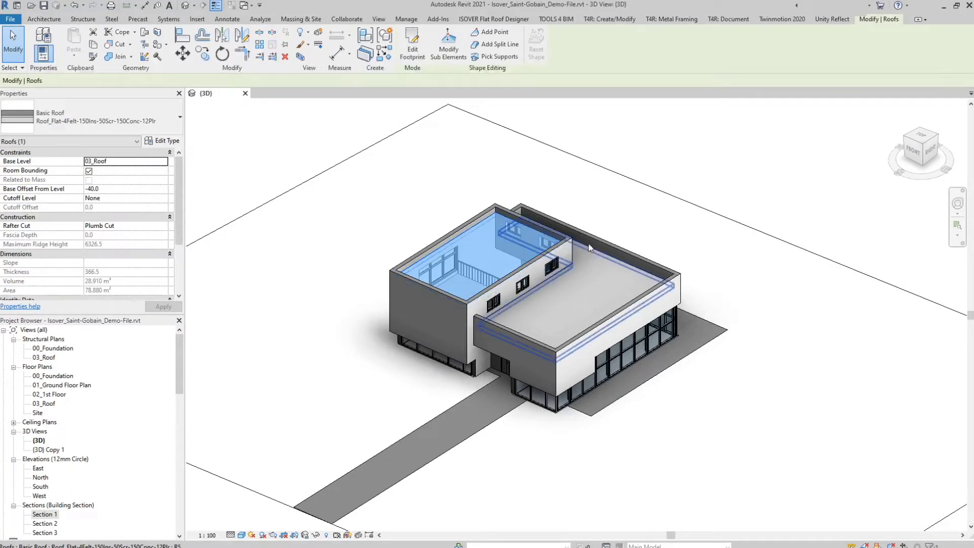
pyautogui.keyDown('ctrl'); pyautogui.click(600, 250); pyautogui.keyUp('ctrl')
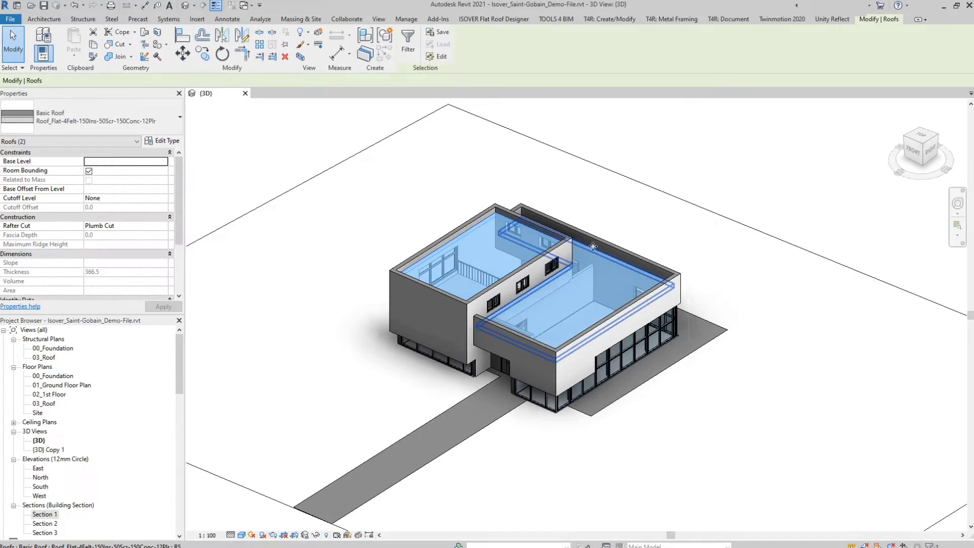
pyautogui.click(95, 130)
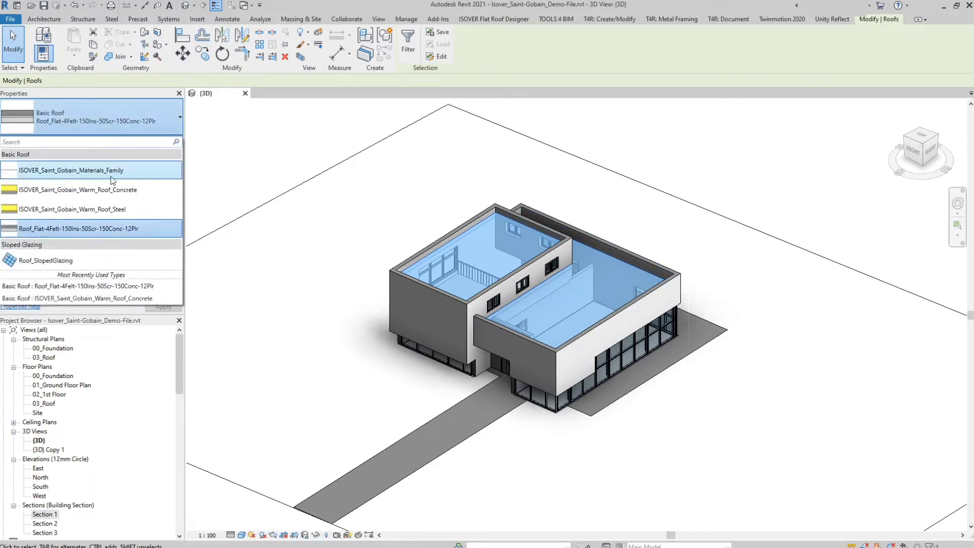
pyautogui.click(114, 191)
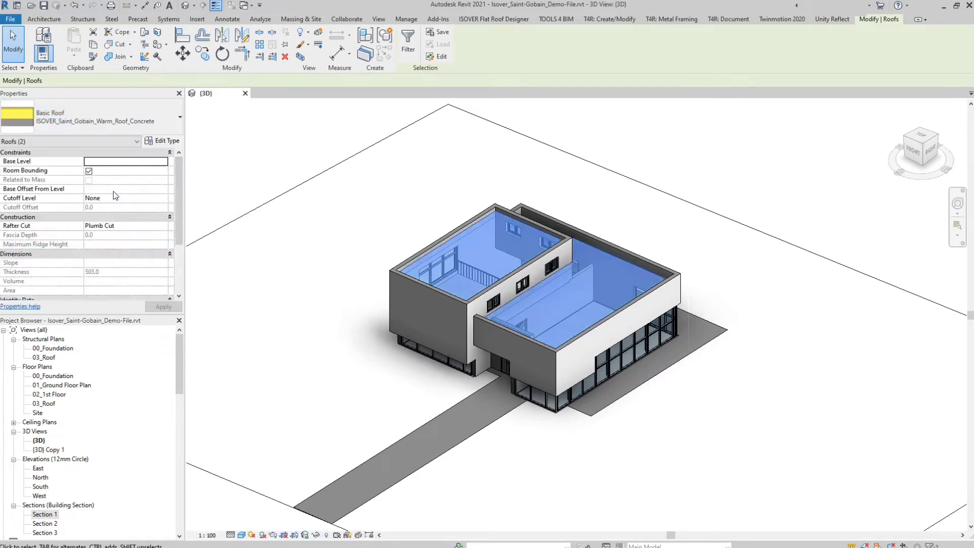
pyautogui.press('Escape')
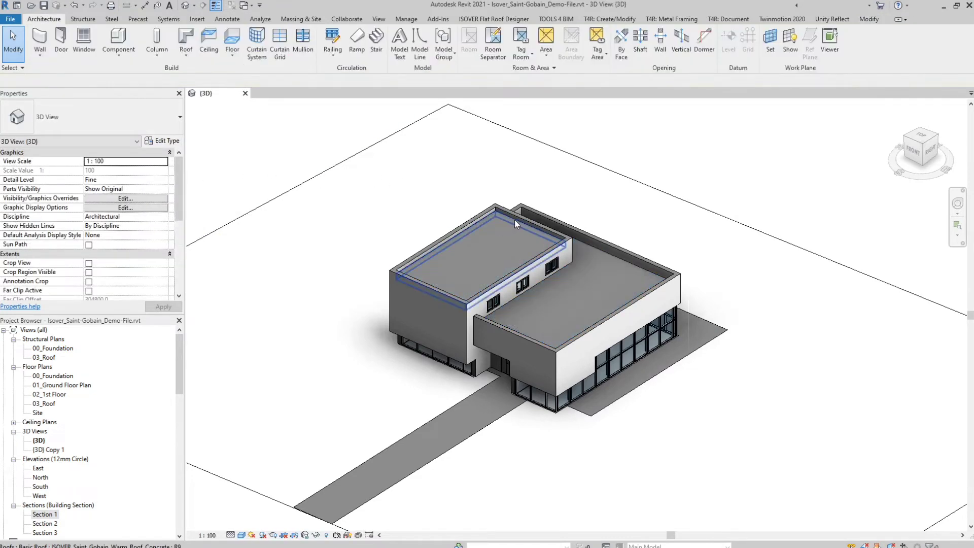
# Examine the layer structure of the upper roof's type, with materials and thicknesses readable in full.
pyautogui.click(515, 221)
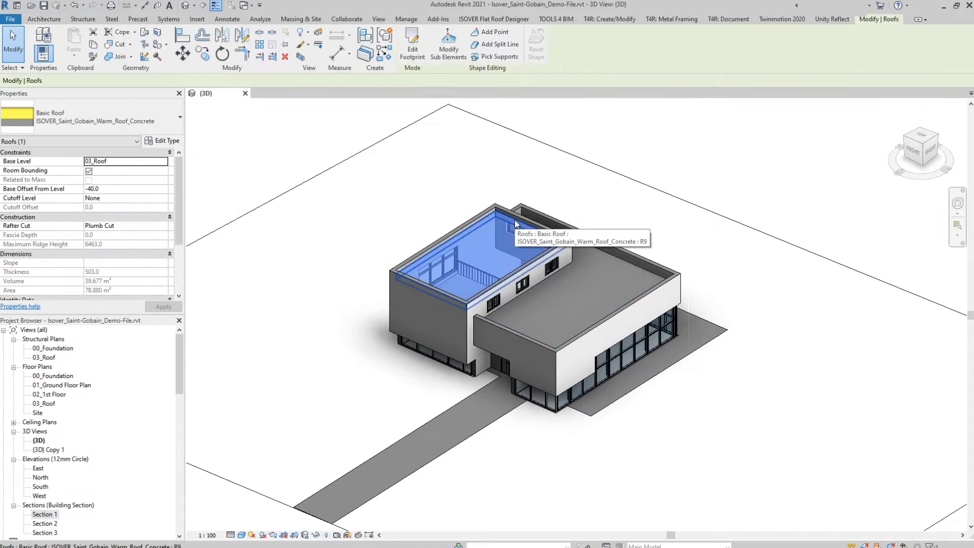
pyautogui.click(162, 141)
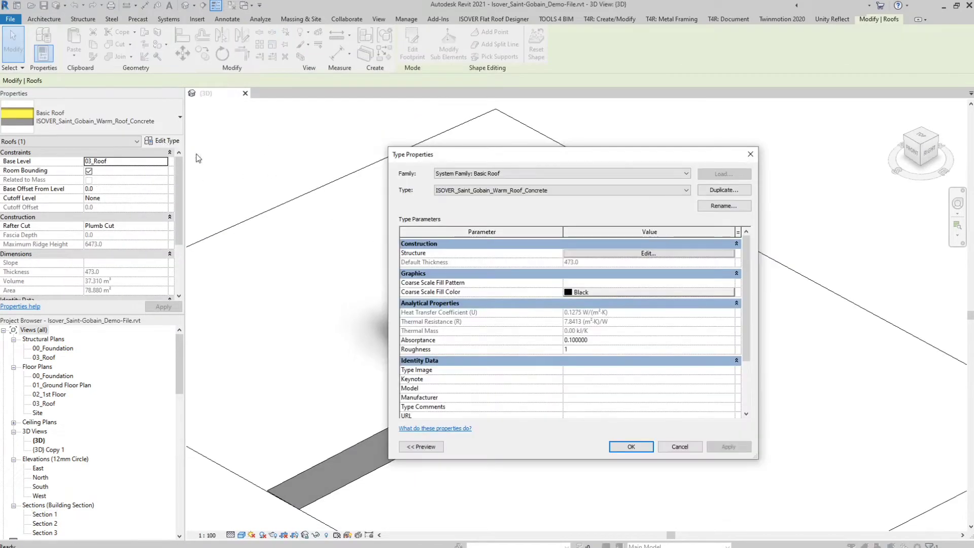
pyautogui.click(600, 254)
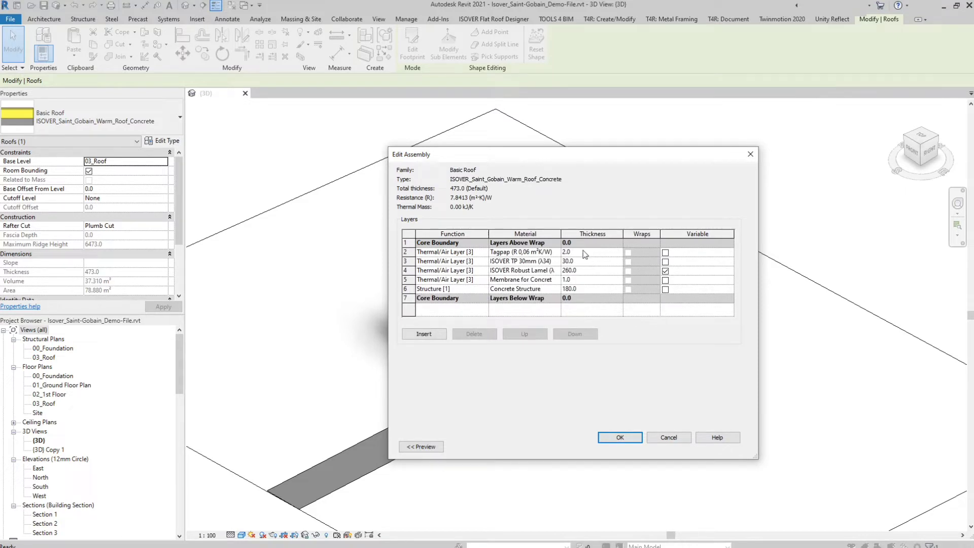
pyautogui.moveTo(561, 233); pyautogui.dragTo(598, 234)
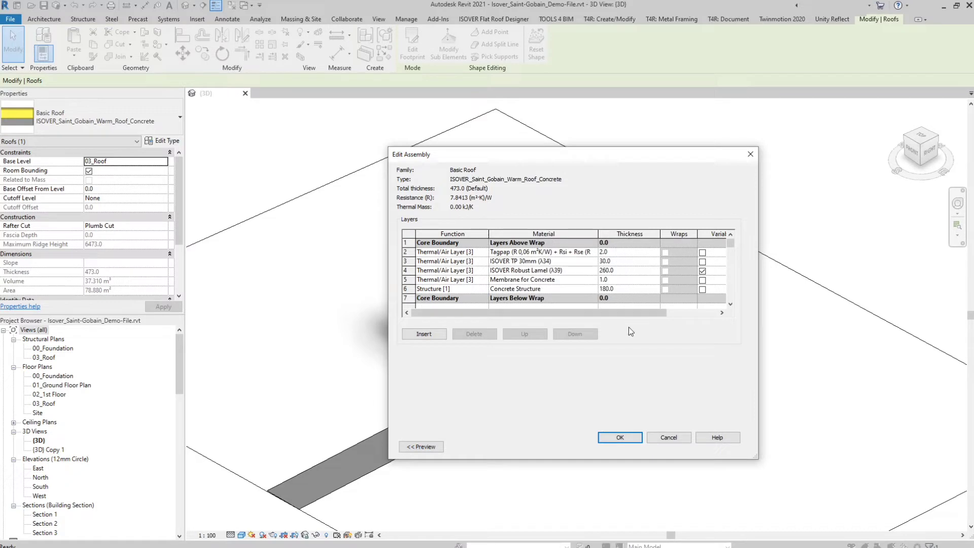
pyautogui.click(620, 437)
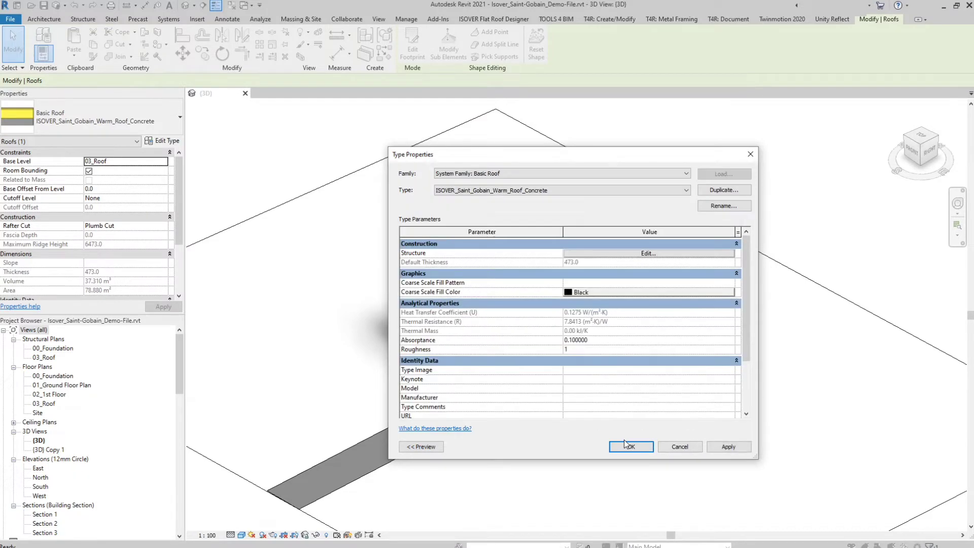
pyautogui.click(631, 448)
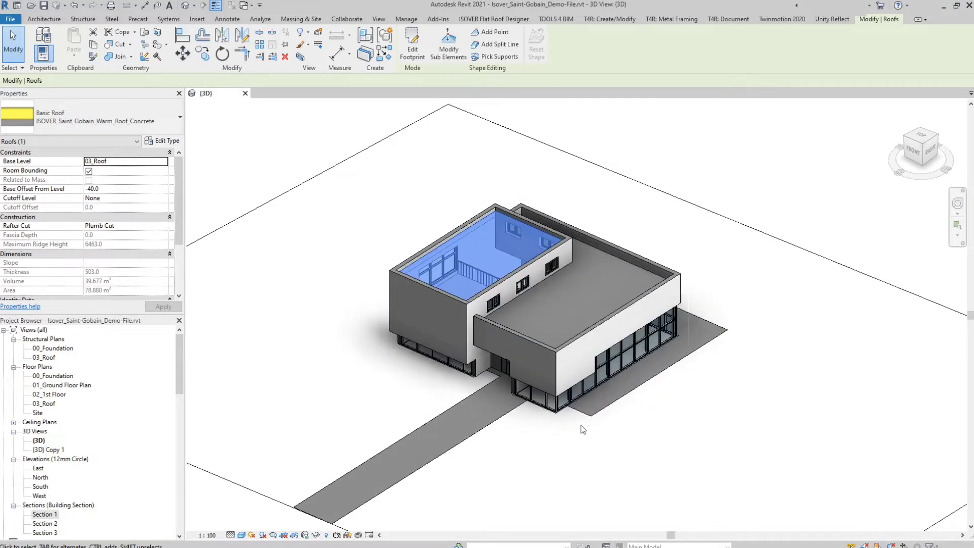
pyautogui.press('Escape')
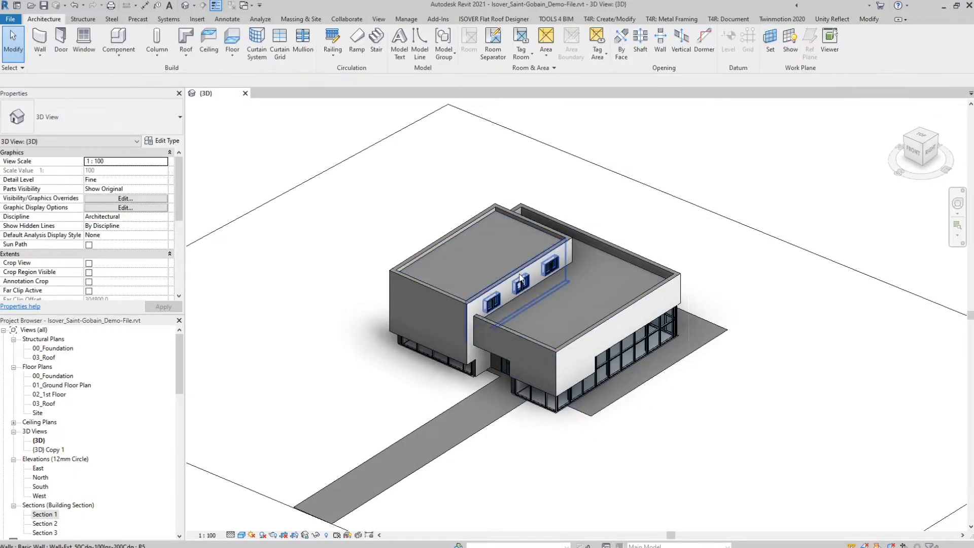
# In the 03_Roof floor plan, place an Isover_Saint-Gobain_Drain-Position component in the smaller roof's inner corner near grids 2 and E.
pyautogui.doubleClick(49, 404)
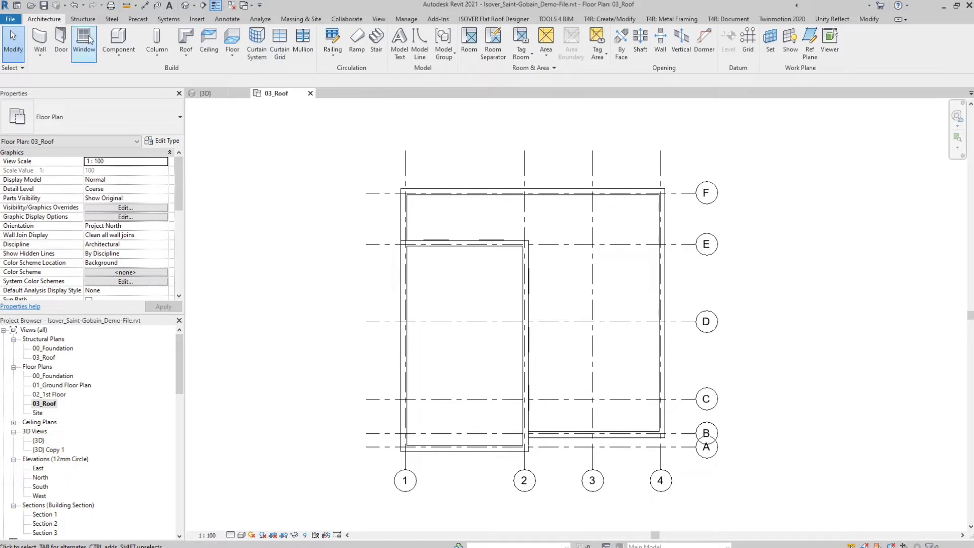
pyautogui.click(119, 43)
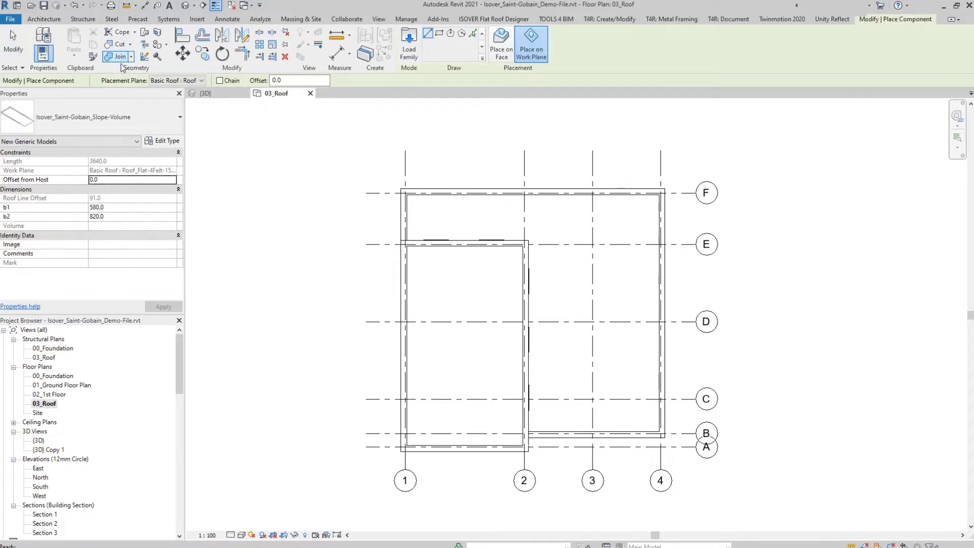
pyautogui.click(114, 117)
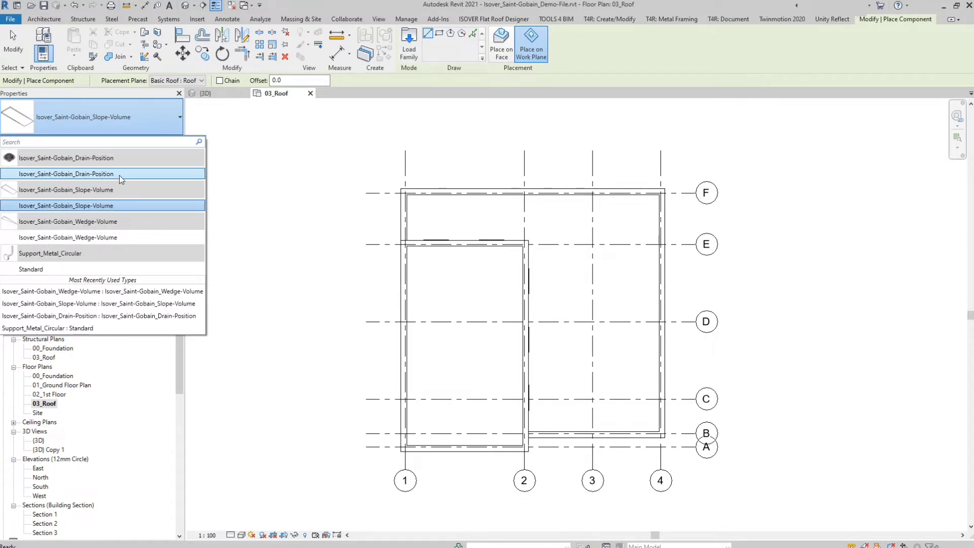
pyautogui.click(120, 175)
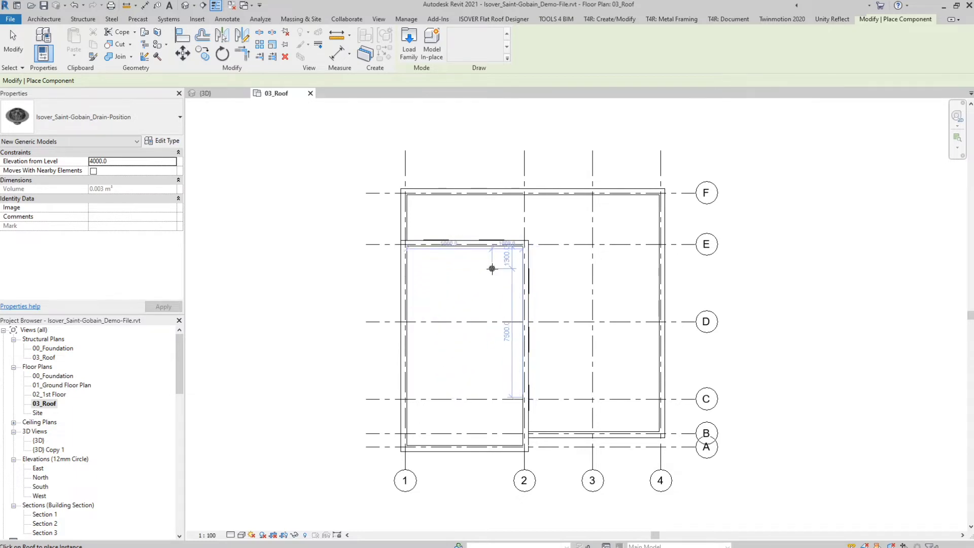
pyautogui.click(515, 251)
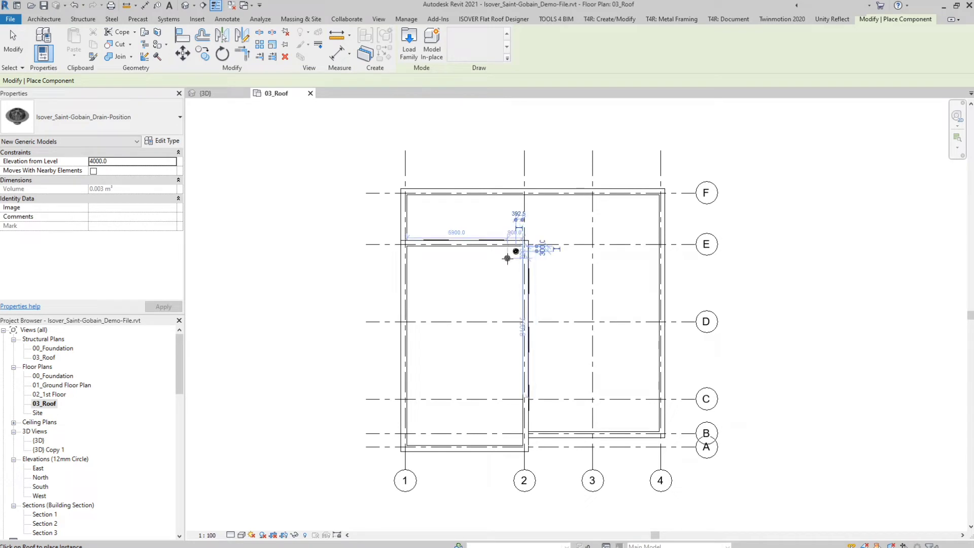
pyautogui.press('Escape')
pyautogui.press('Escape')
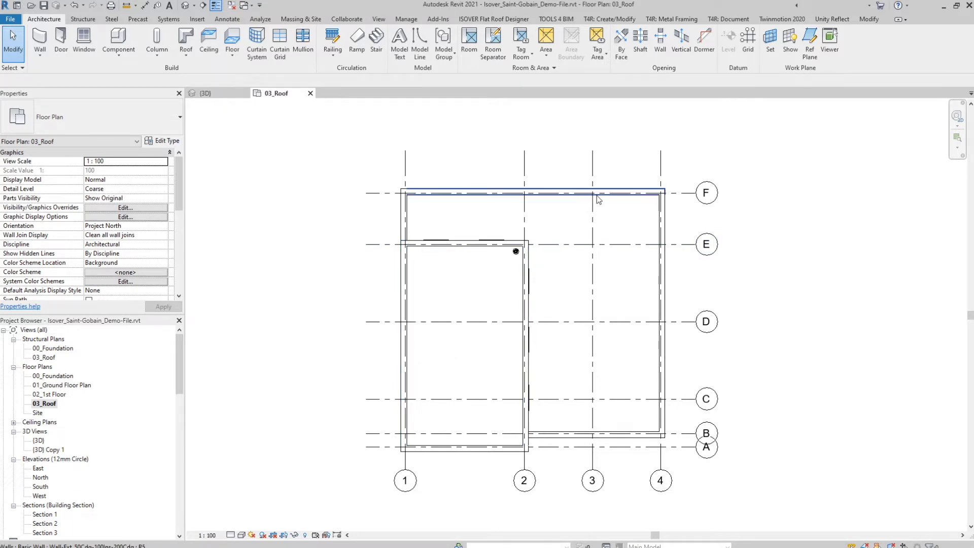
# Set the work plane by picking the surface of the smaller roof.
pyautogui.click(770, 50)
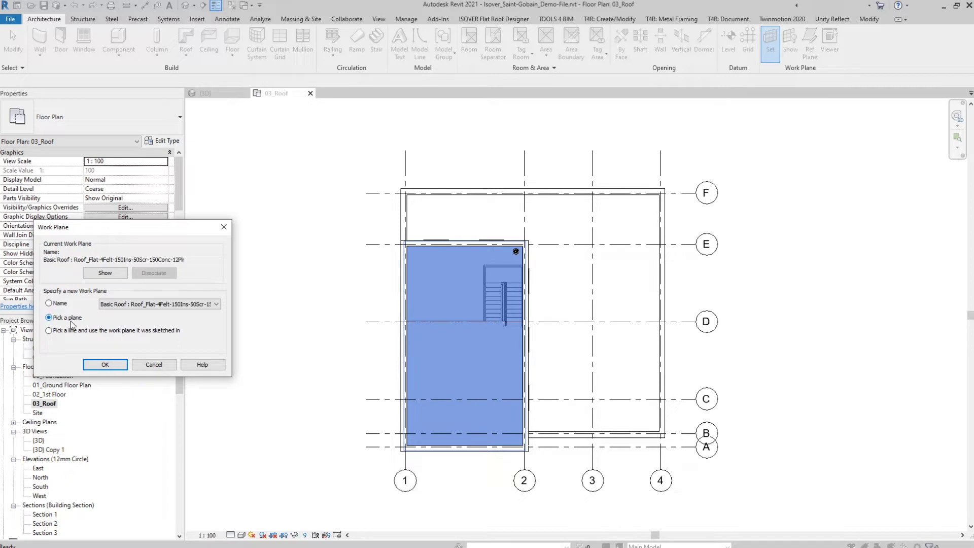
pyautogui.click(105, 364)
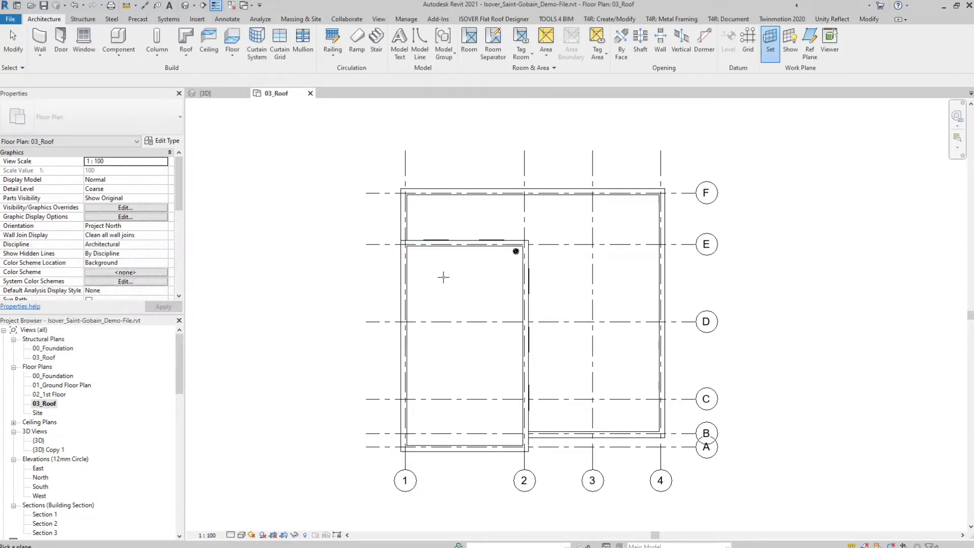
pyautogui.click(453, 251)
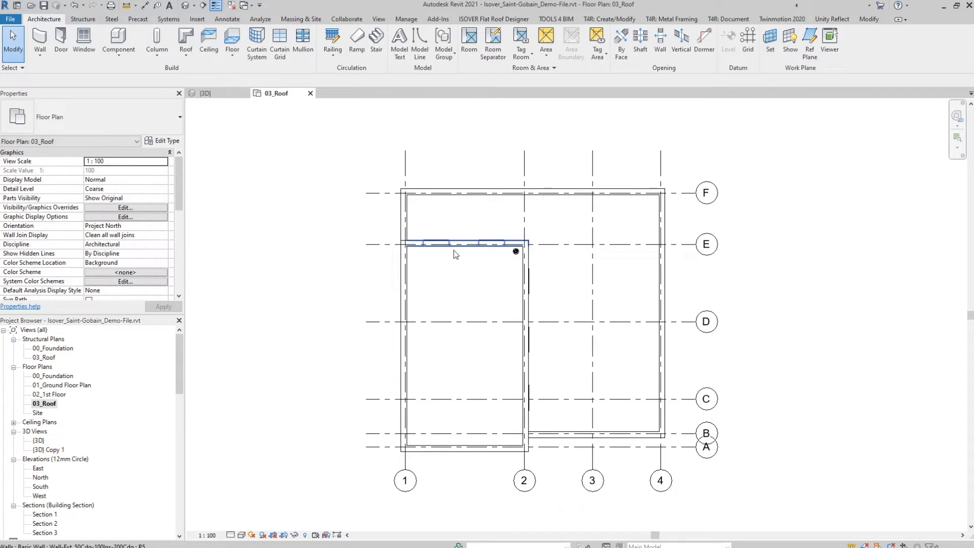
# Place an Isover_Saint-Gobain_Slope-Volume along the smaller roof's inner edge at grid E, from grid 2 to grid 1.
pyautogui.click(124, 58)
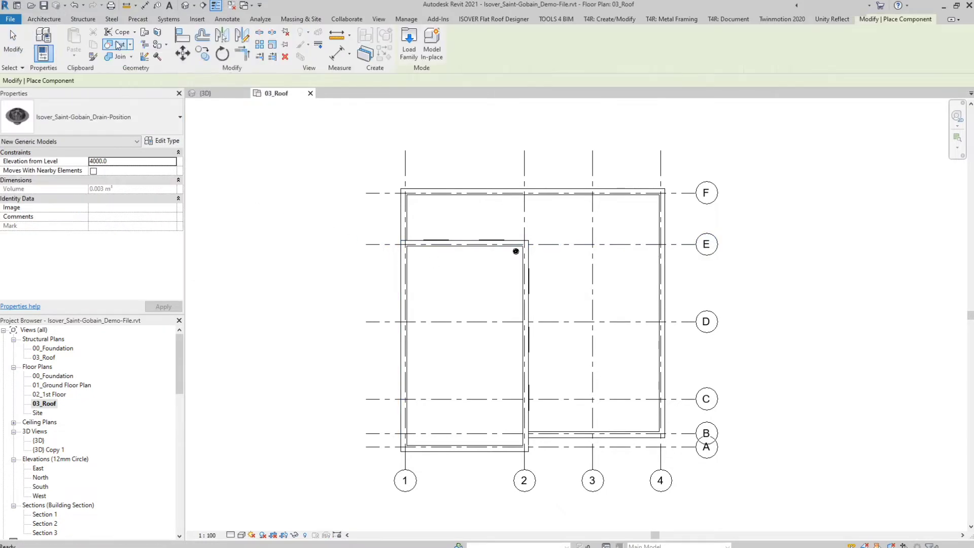
pyautogui.click(162, 117)
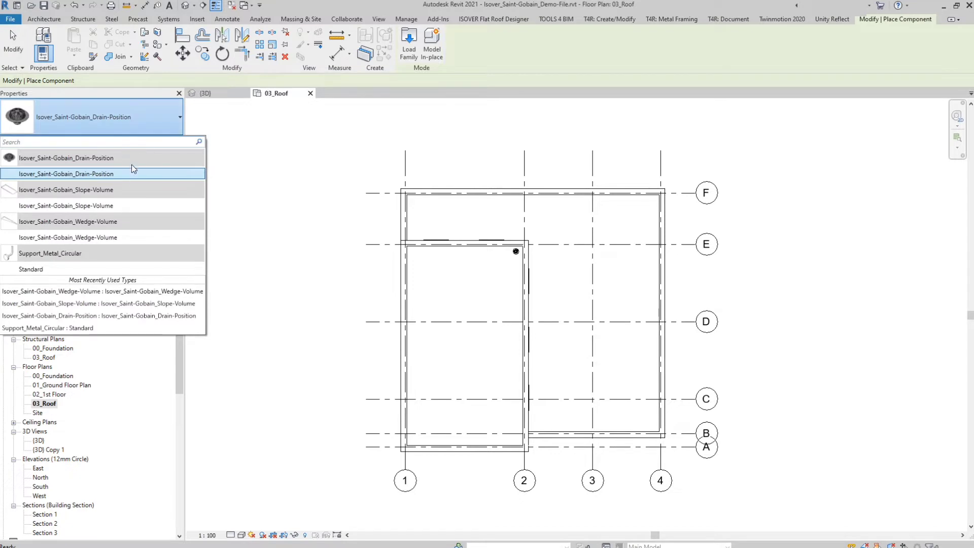
pyautogui.click(99, 207)
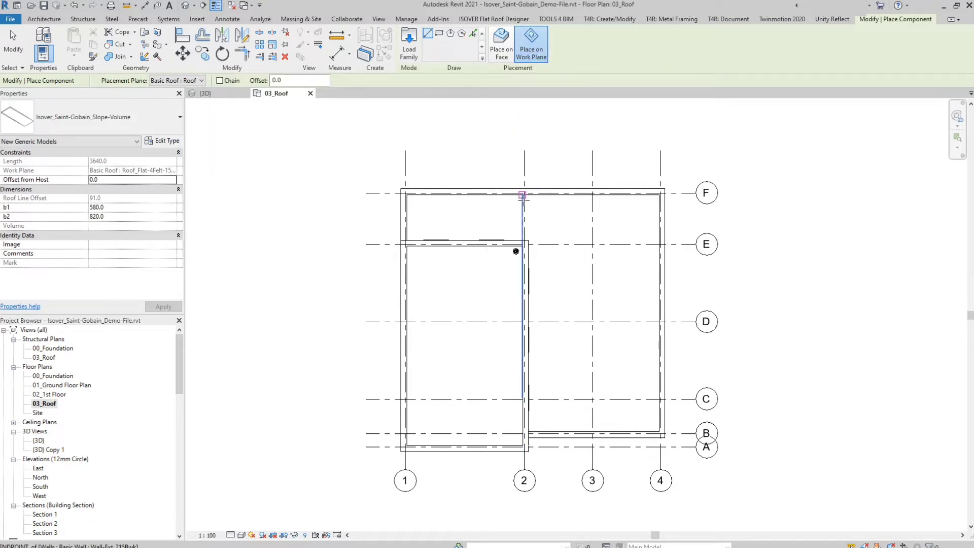
pyautogui.click(516, 250)
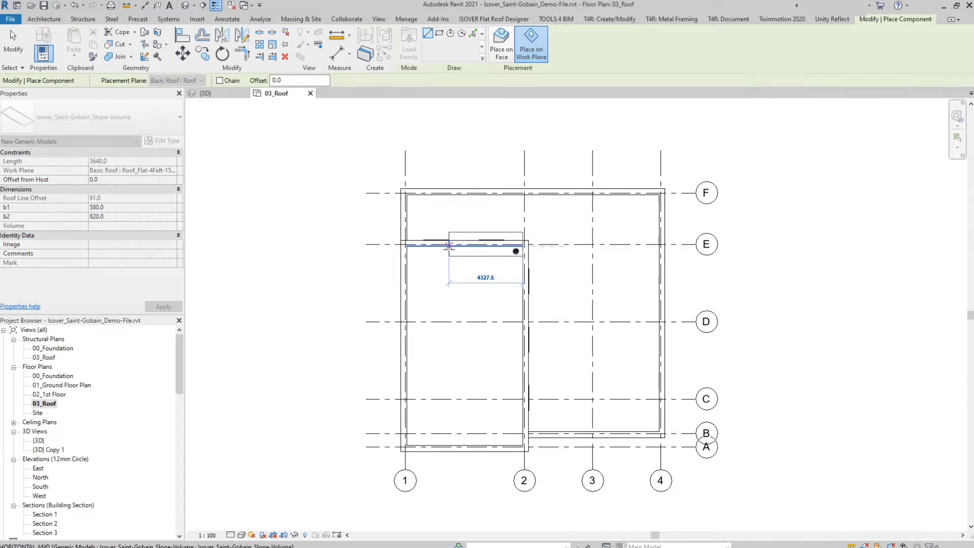
pyautogui.click(408, 247)
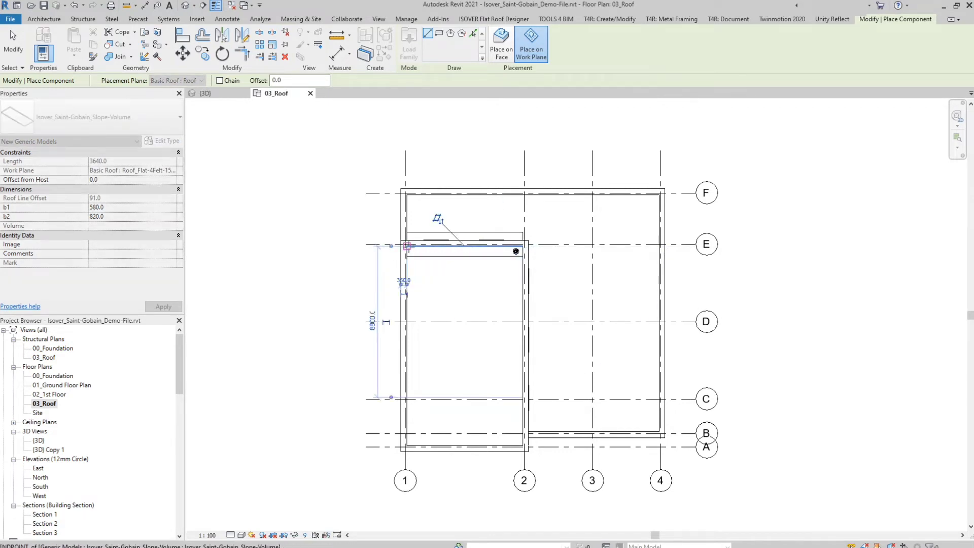
pyautogui.press('Escape')
pyautogui.press('Escape')
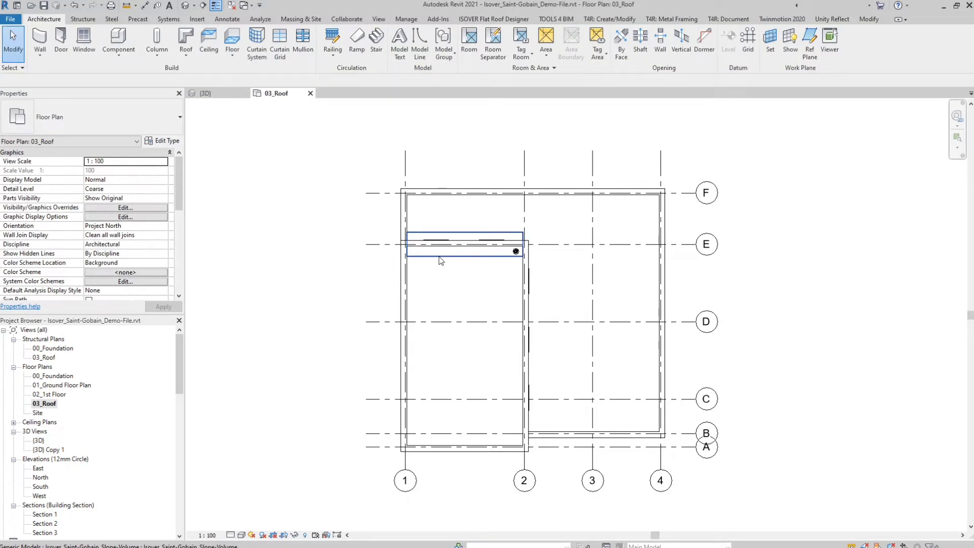
# Stretch the slope volume to the roof's inner edge at grid A (b1 11600) and pull its other side back to the grid E edge (b2 0).
pyautogui.click(439, 256)
pyautogui.moveTo(464, 260); pyautogui.dragTo(472, 446)
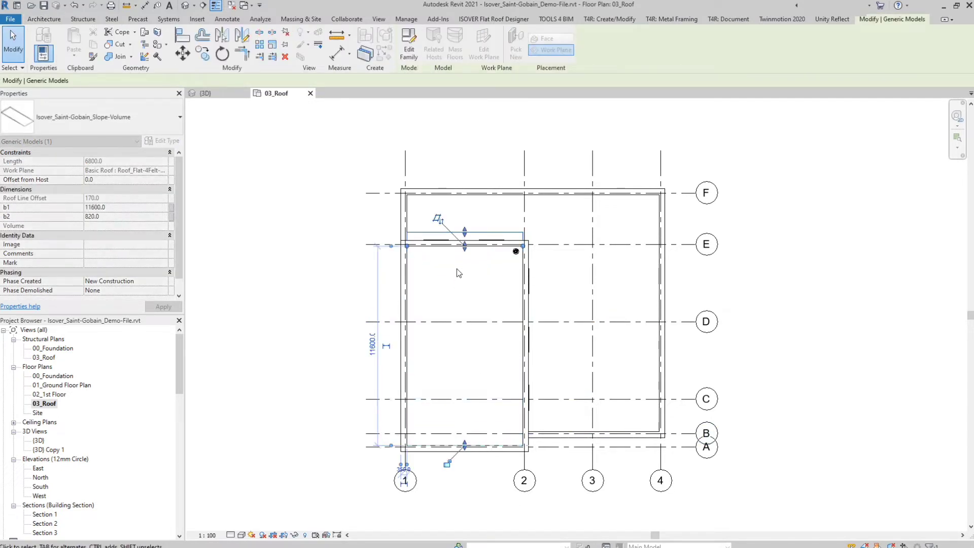
pyautogui.moveTo(465, 232); pyautogui.dragTo(461, 244)
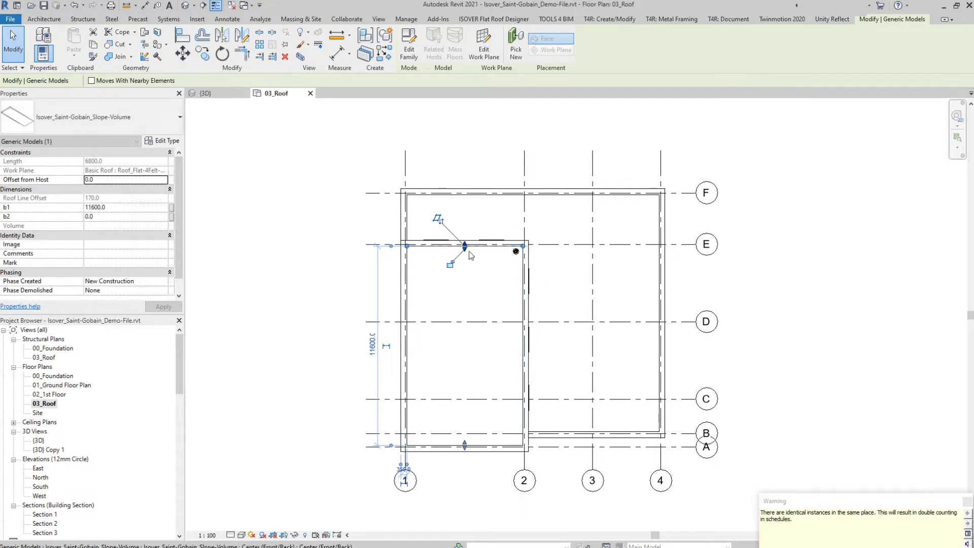
# In the 3D view, select the slope volume on the smaller roof and check its Roof Line Offset.
pyautogui.press('Escape')
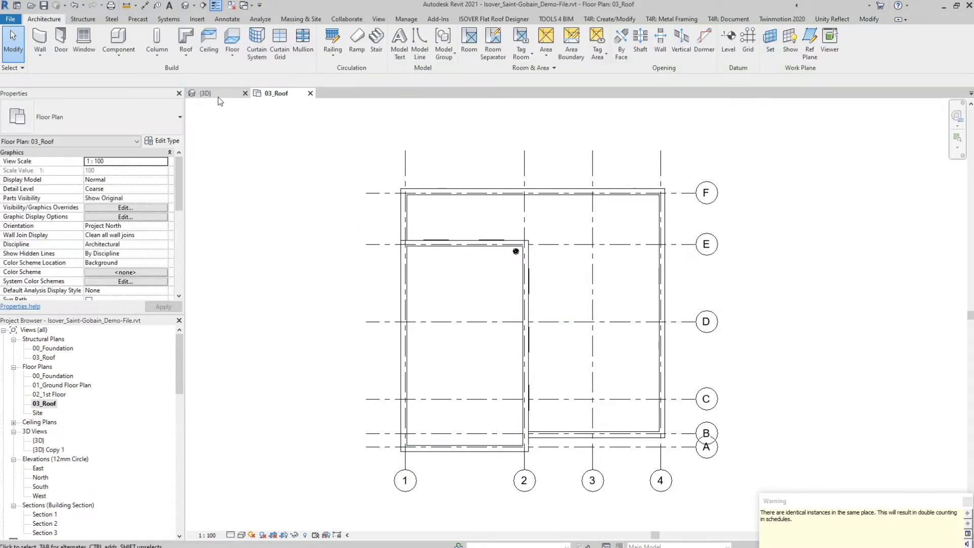
pyautogui.click(205, 93)
pyautogui.scroll(8, 470, 231)
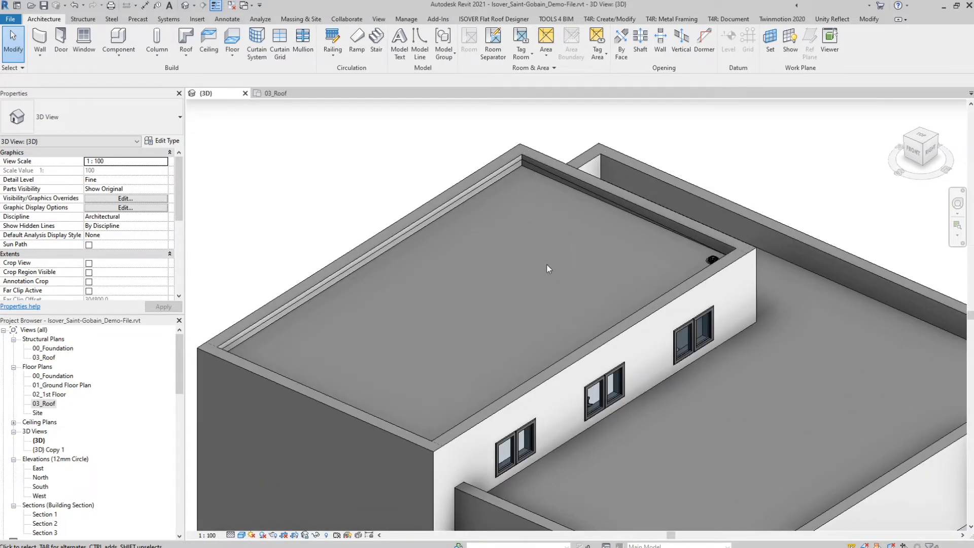
pyautogui.click(446, 218)
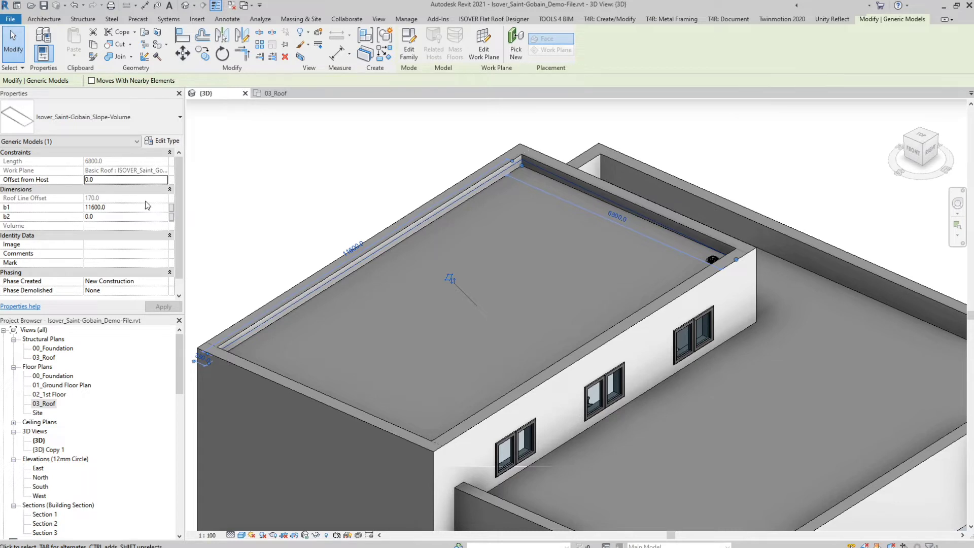
pyautogui.press('Escape')
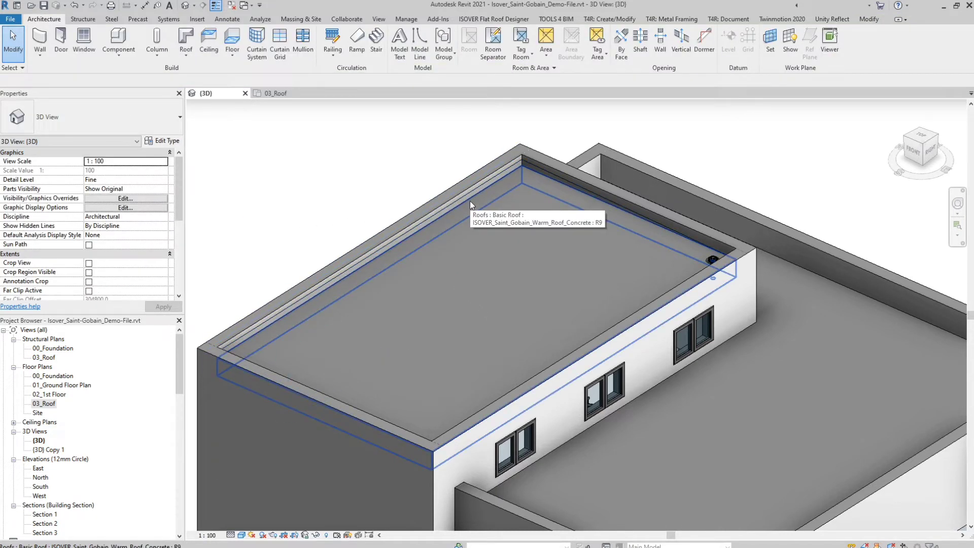
# Modify the smaller roof's sub-elements by raising its long outer edge at grid 1 to an elevation of 170.
pyautogui.click(469, 201)
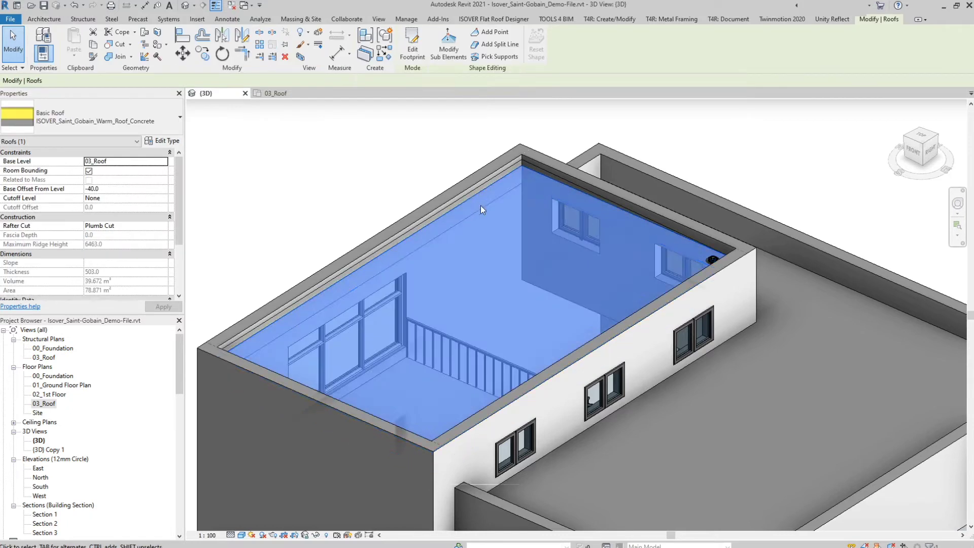
pyautogui.click(455, 51)
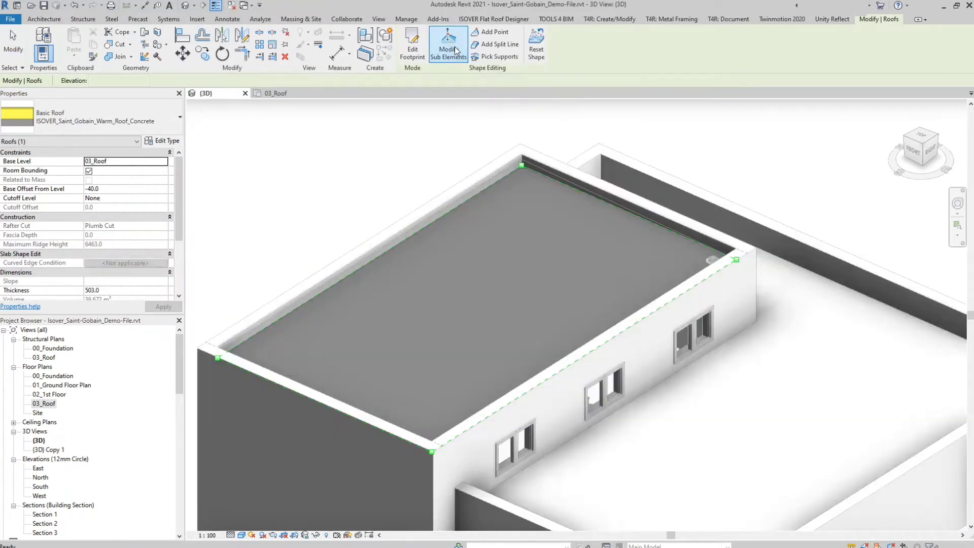
pyautogui.click(433, 224)
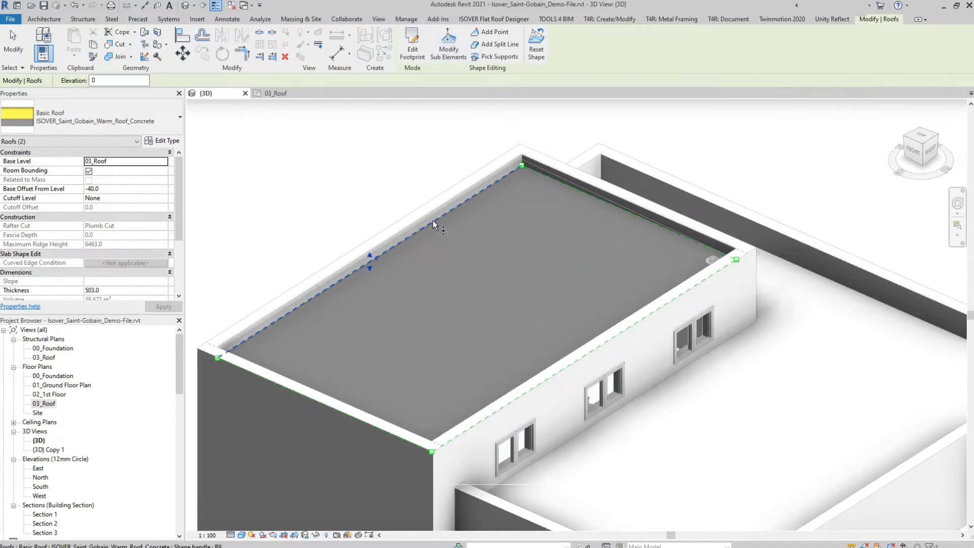
pyautogui.click(377, 262)
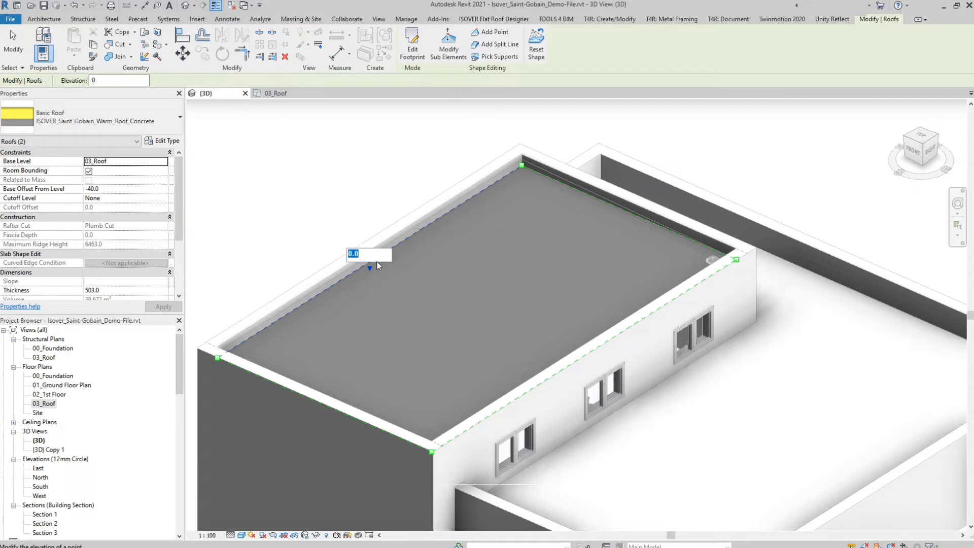
pyautogui.write('170')
pyautogui.press('Return')
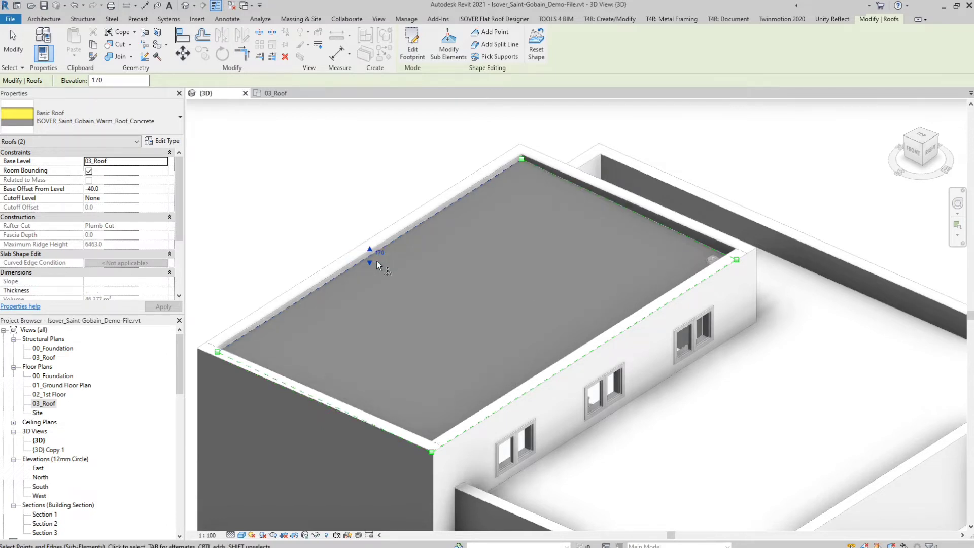
pyautogui.press('Escape')
pyautogui.press('Escape')
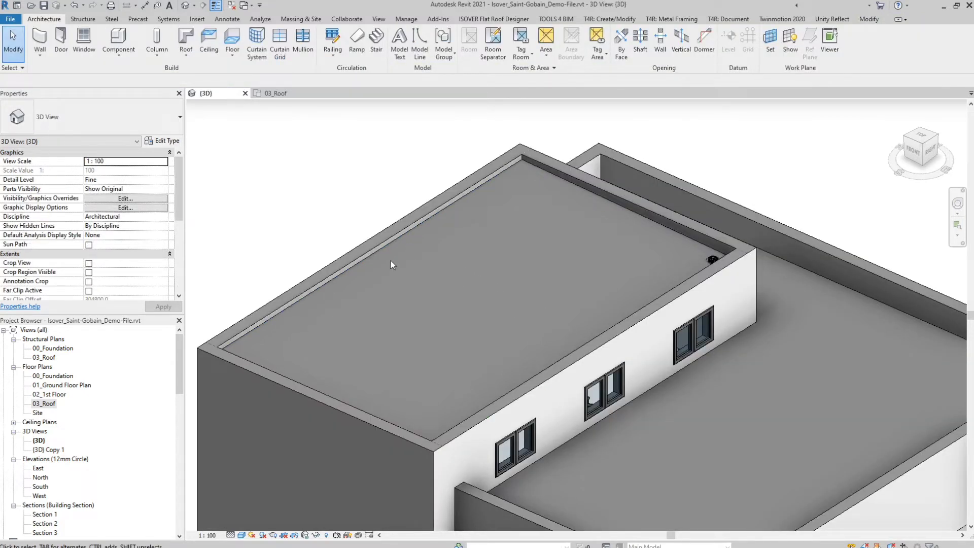
# In the 03_Roof floor plan, pick the smaller roof's sloped surface as the work plane.
pyautogui.keyDown('shift'); pyautogui.moveTo(390, 261); pyautogui.dragTo(813, 175, button='middle'); pyautogui.keyUp('shift')
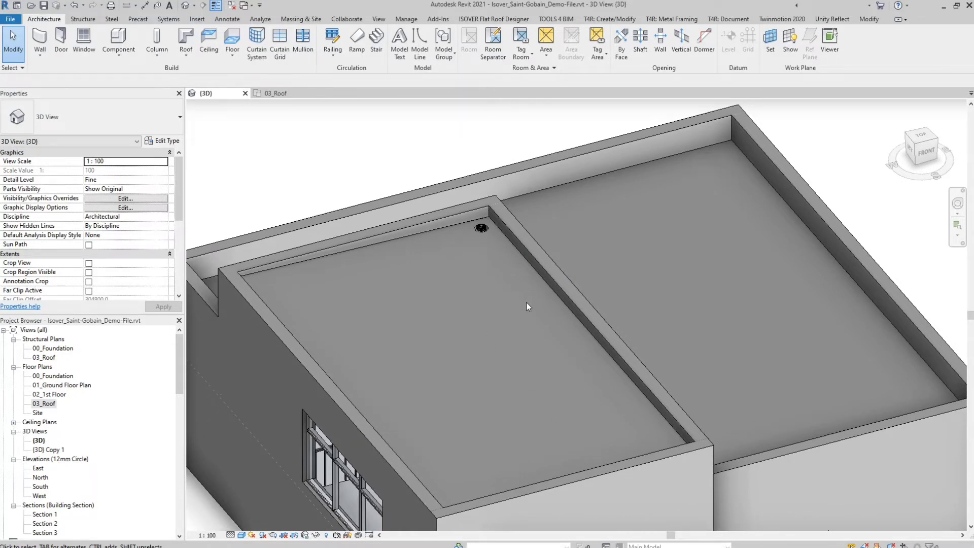
pyautogui.keyDown('shift'); pyautogui.moveTo(526, 303); pyautogui.dragTo(446, 331, button='middle'); pyautogui.keyUp('shift')
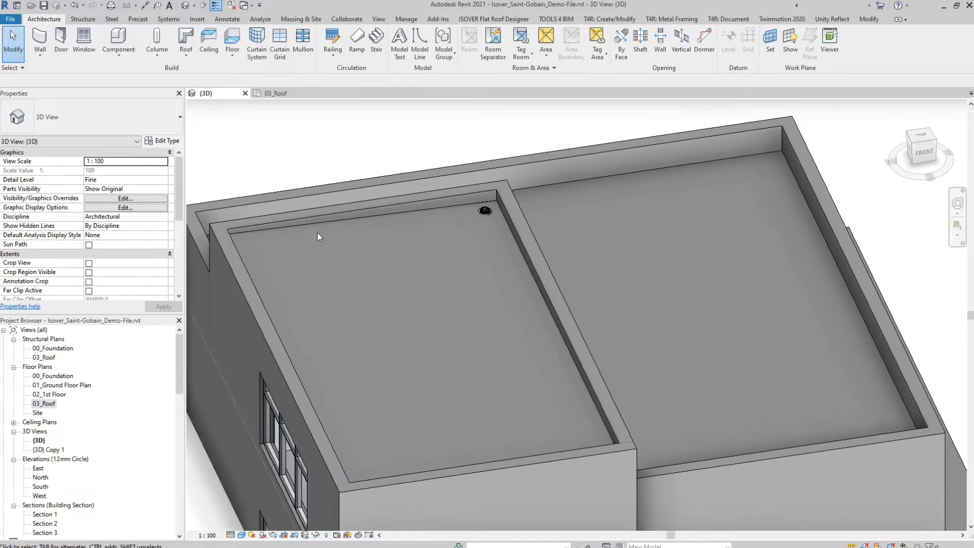
pyautogui.click(281, 92)
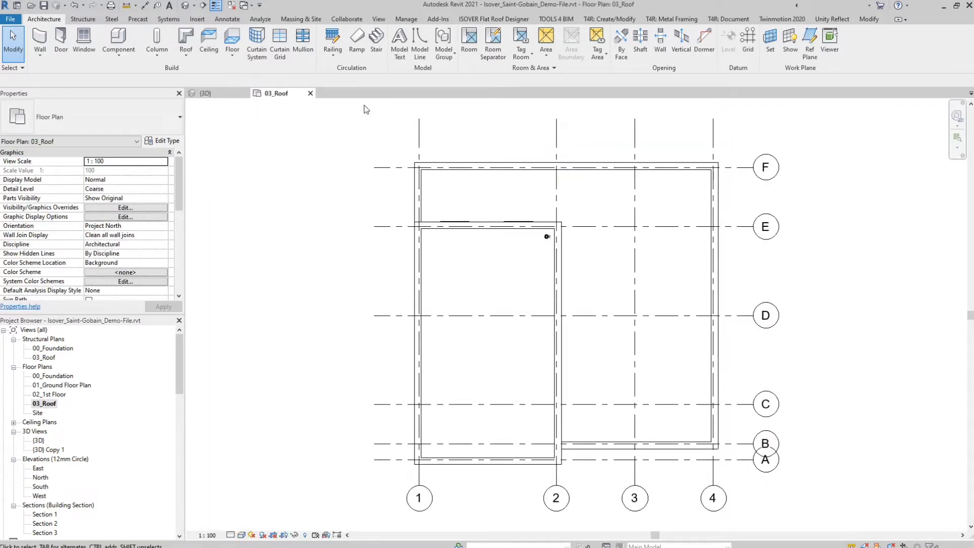
pyautogui.click(770, 50)
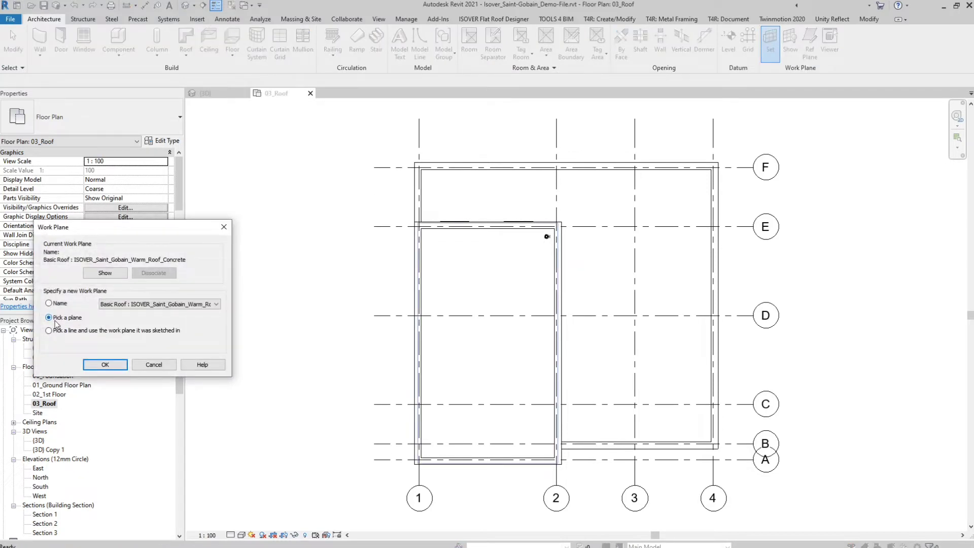
pyautogui.click(106, 366)
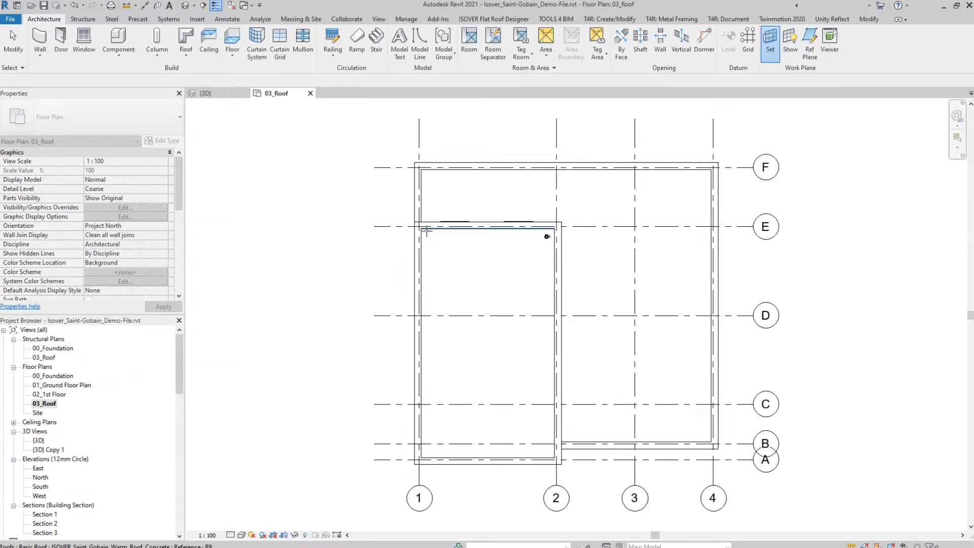
pyautogui.click(425, 232)
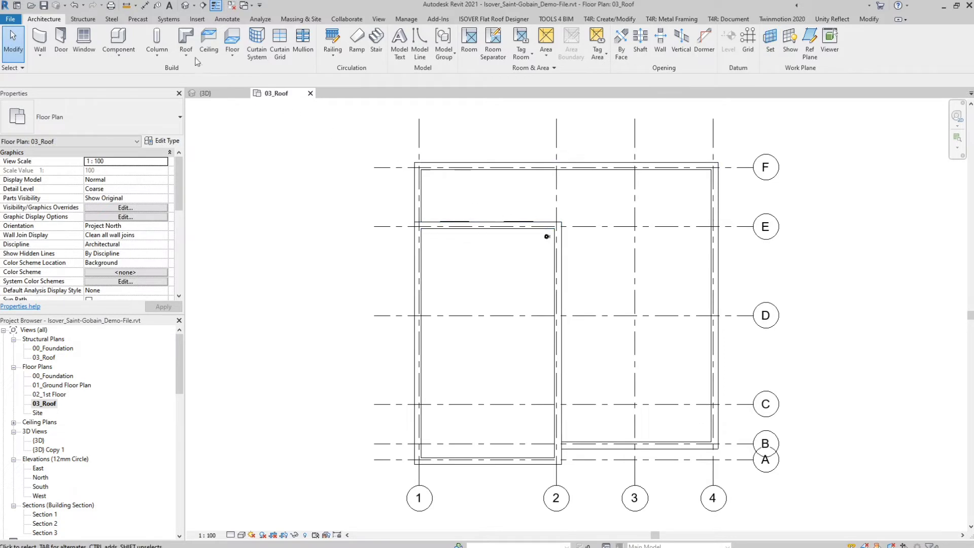
# Place an Isover_Saint-Gobain_Wedge-Volume along the smaller roof's grid 2 edge, from the grid E corner to grid A, flipped towards the roof's inside.
pyautogui.click(119, 40)
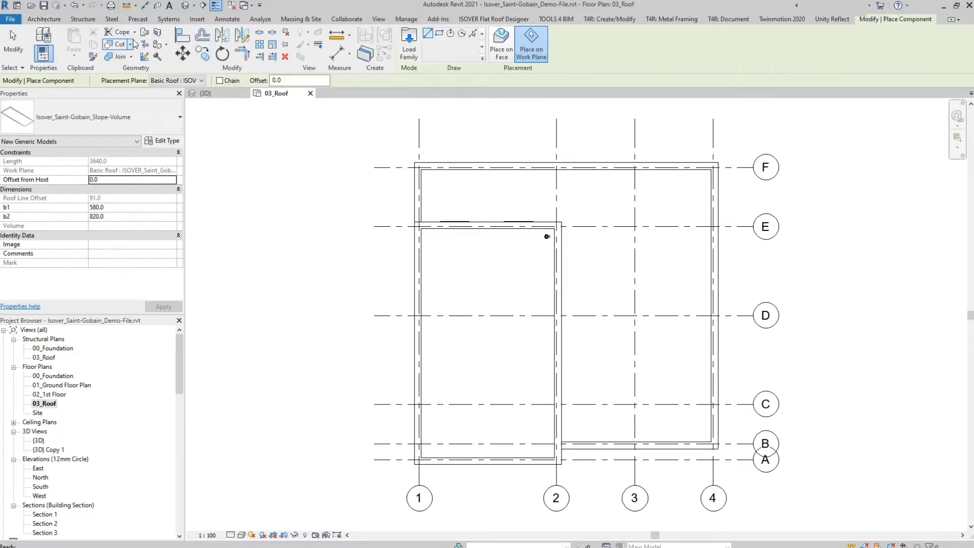
pyautogui.click(155, 125)
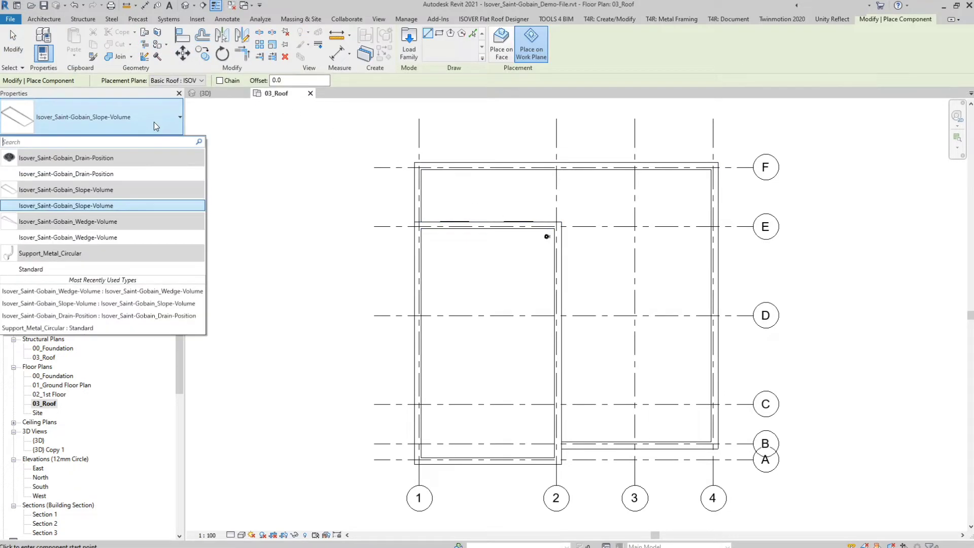
pyautogui.click(122, 236)
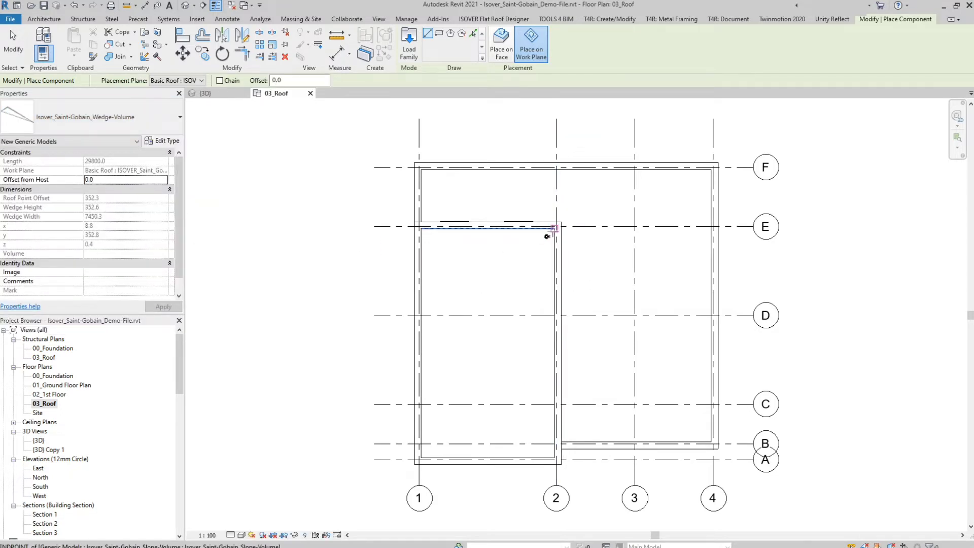
pyautogui.click(555, 228)
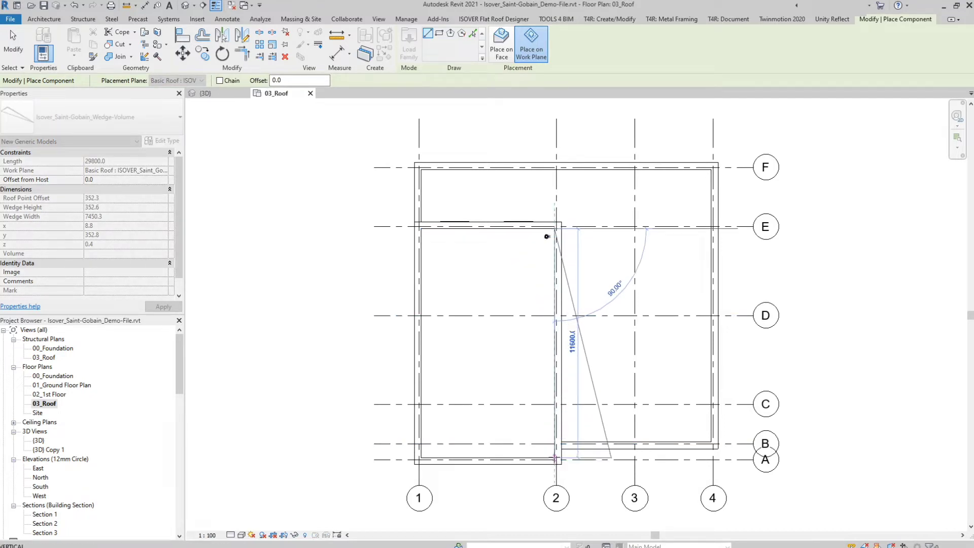
pyautogui.press('space')
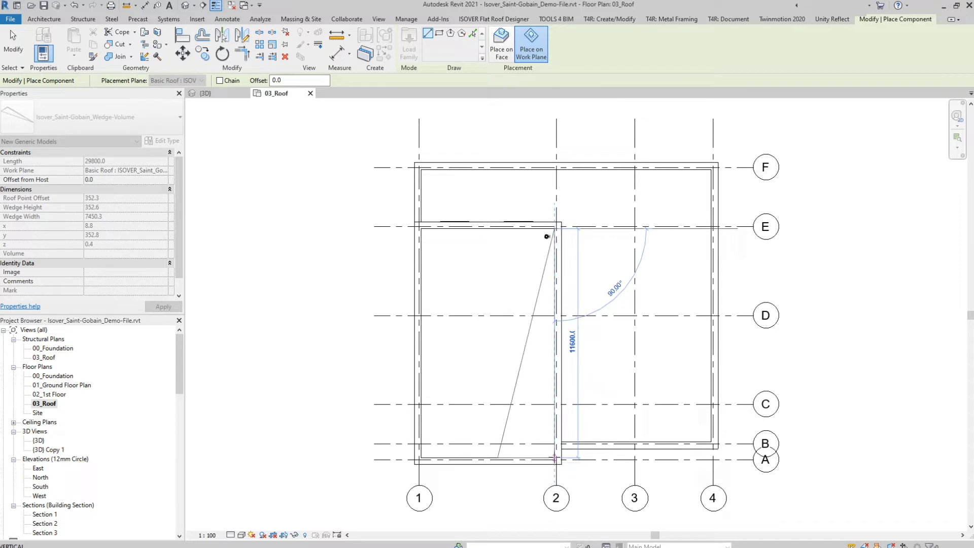
pyautogui.click(554, 458)
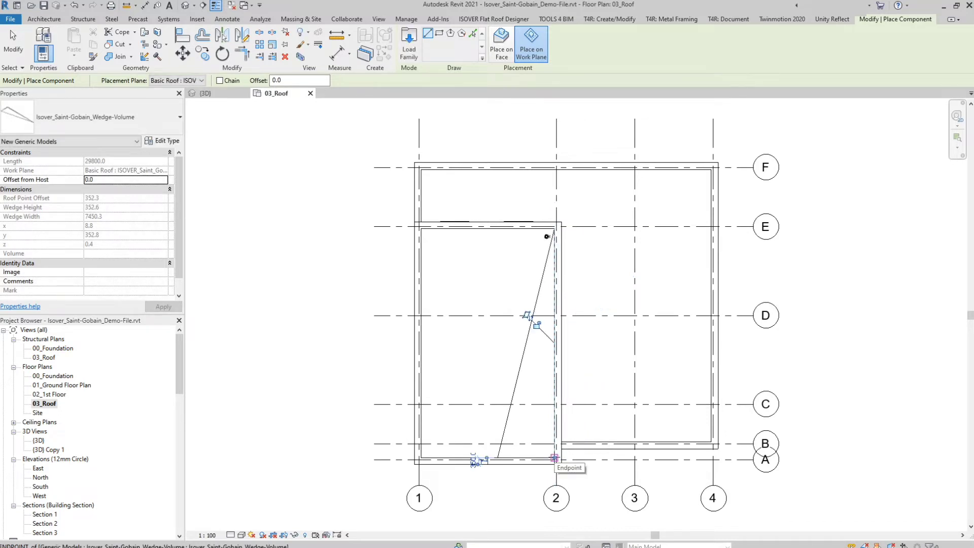
pyautogui.press('Escape')
pyautogui.press('Escape')
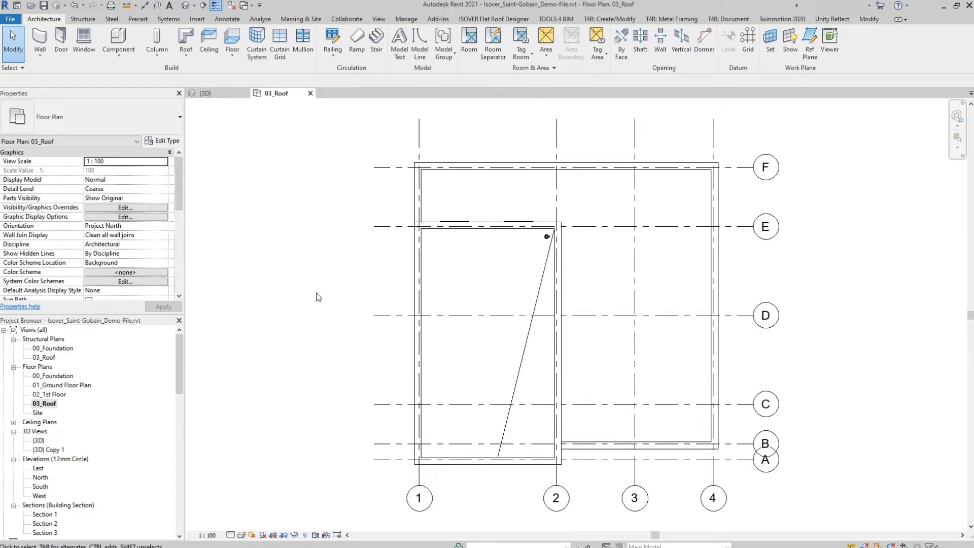
# In the 03_Roof floor plan, draw a short vertical reference plane outwards from the wedge volume's corner on the grid A edge.
pyautogui.click(214, 93)
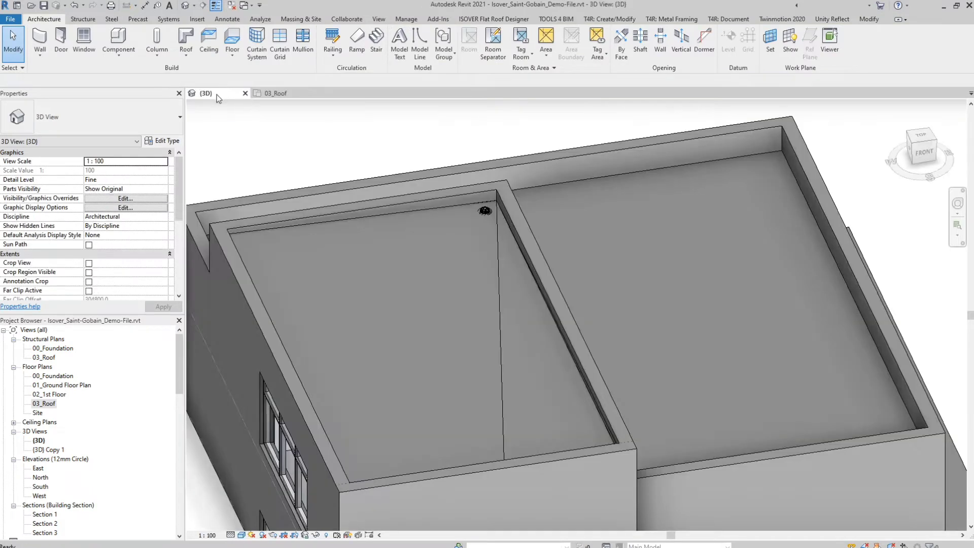
pyautogui.keyDown('shift'); pyautogui.moveTo(361, 321); pyautogui.dragTo(362, 286, button='middle'); pyautogui.keyUp('shift')
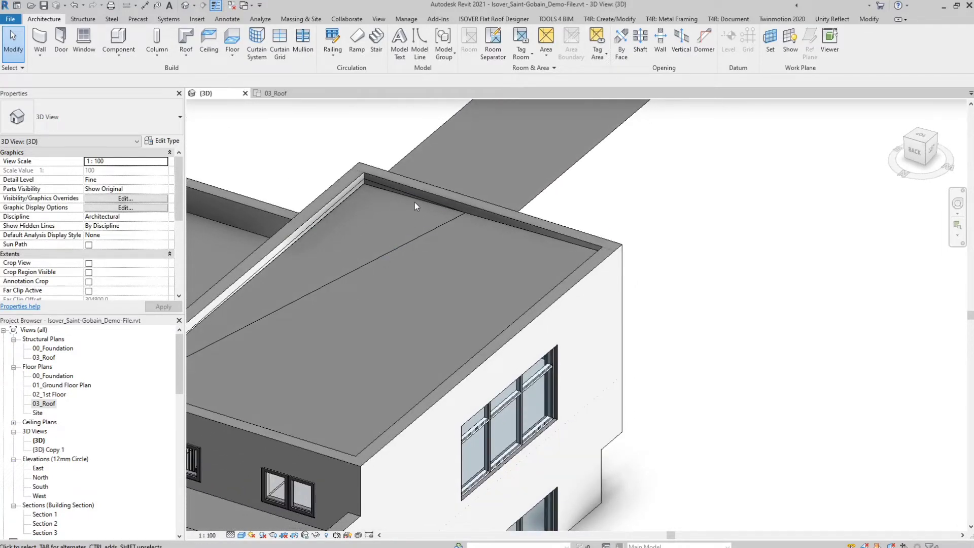
pyautogui.click(272, 93)
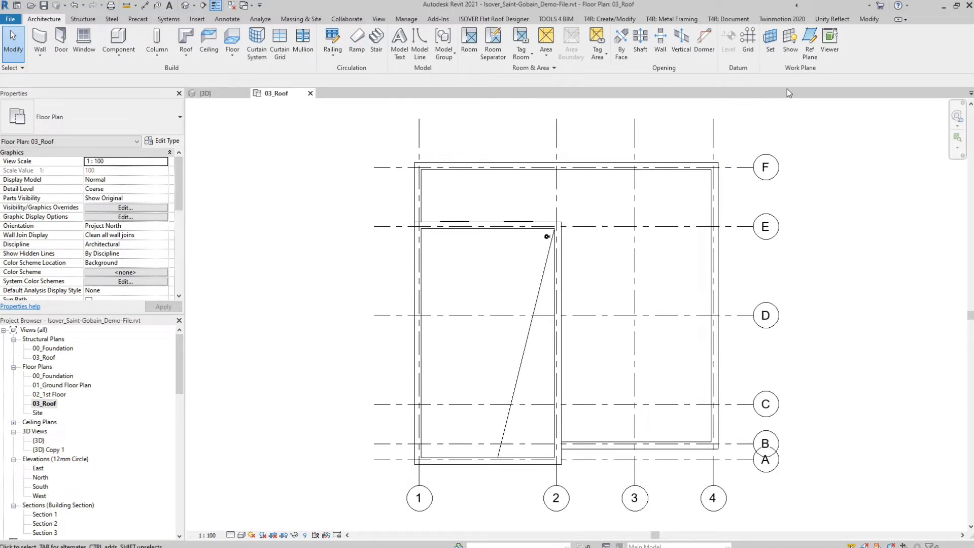
pyautogui.click(810, 48)
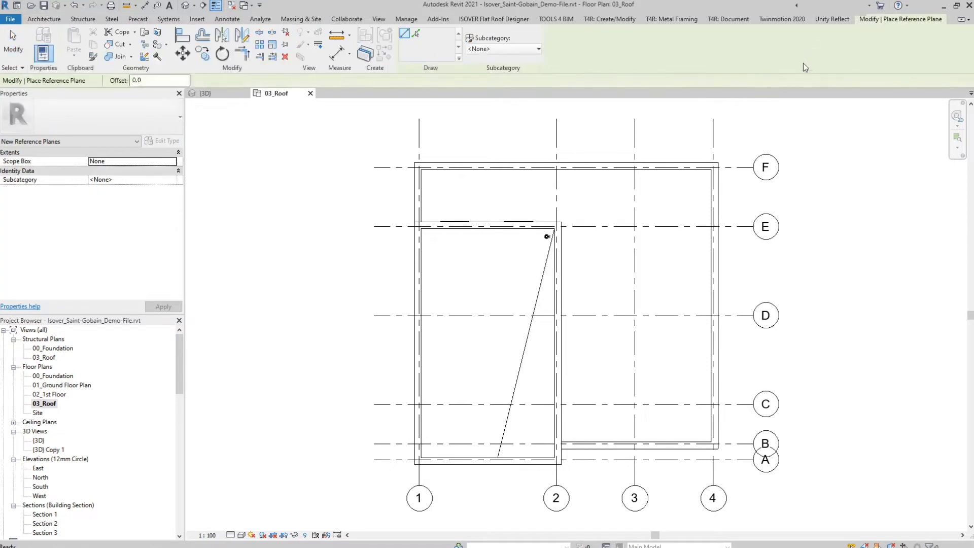
pyautogui.click(497, 457)
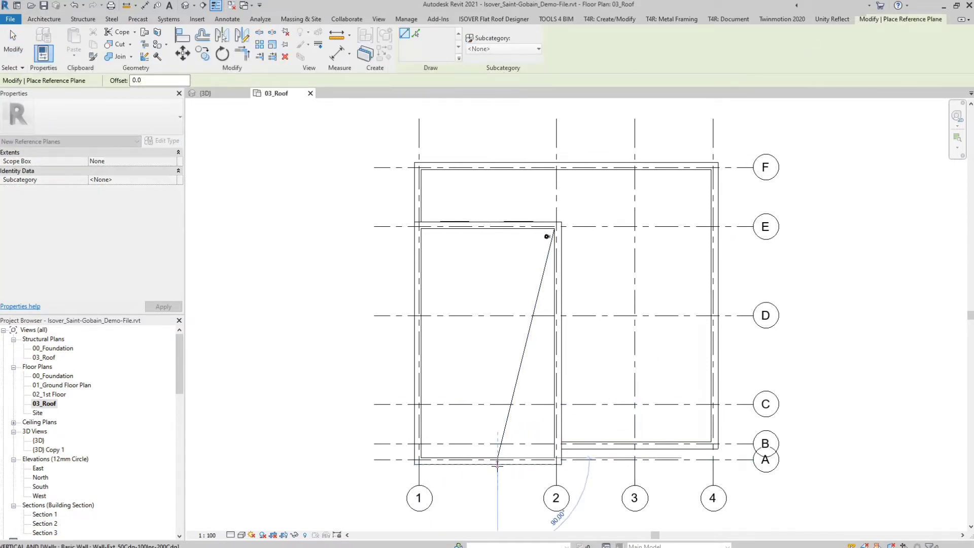
pyautogui.click(497, 495)
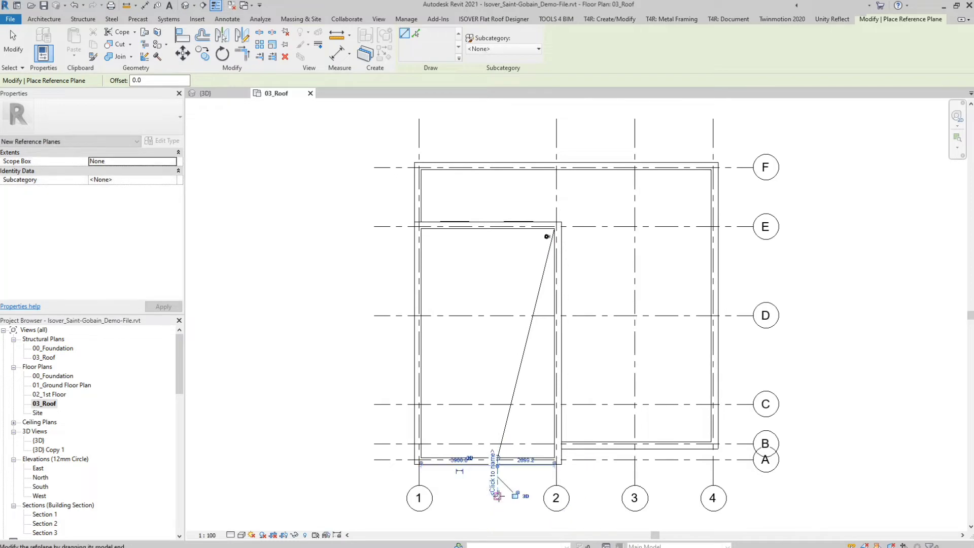
pyautogui.press('Escape')
pyautogui.press('Escape')
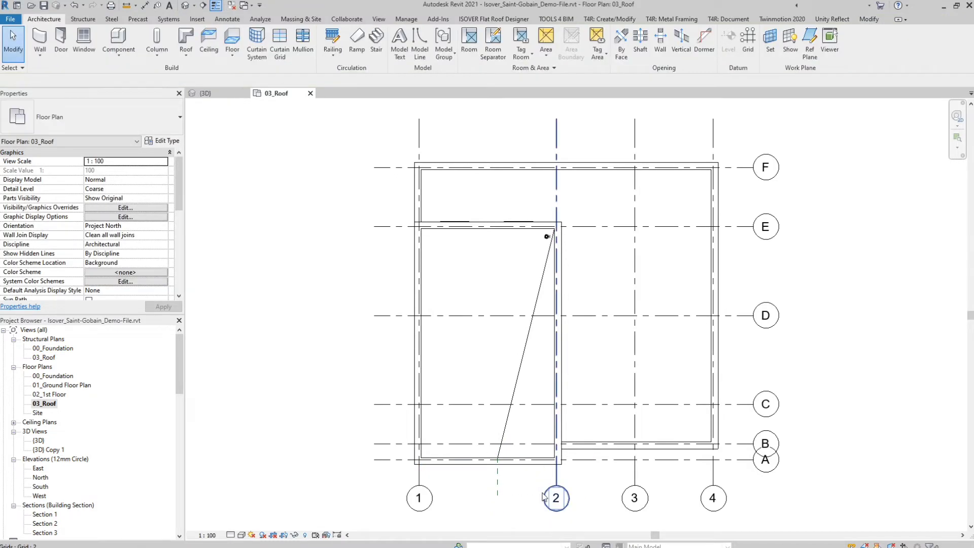
# Add a split line to the smaller roof from the wedge volume's corner on the grid A edge to the roof corner at grids E and 2.
pyautogui.press('Tab')
pyautogui.press('Tab')
pyautogui.press('Tab')
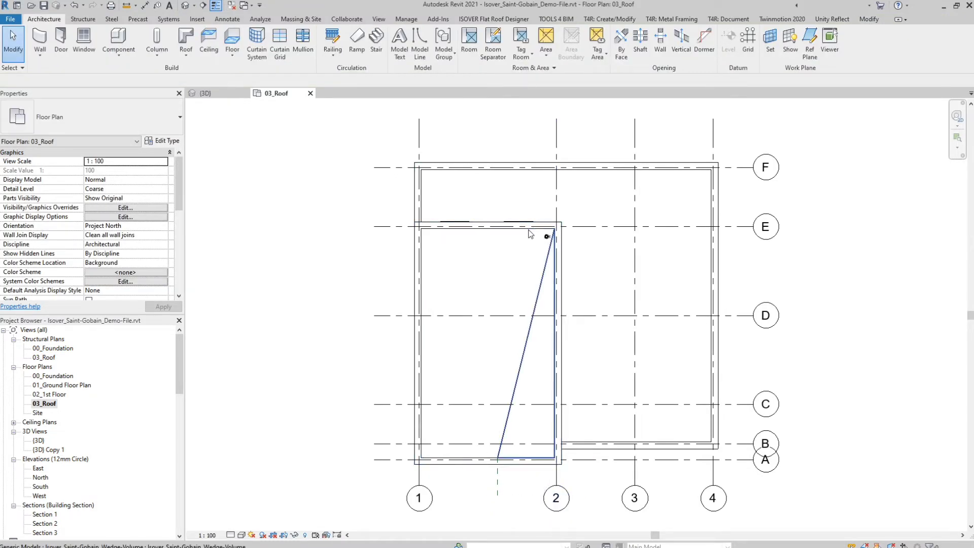
pyautogui.press('Tab')
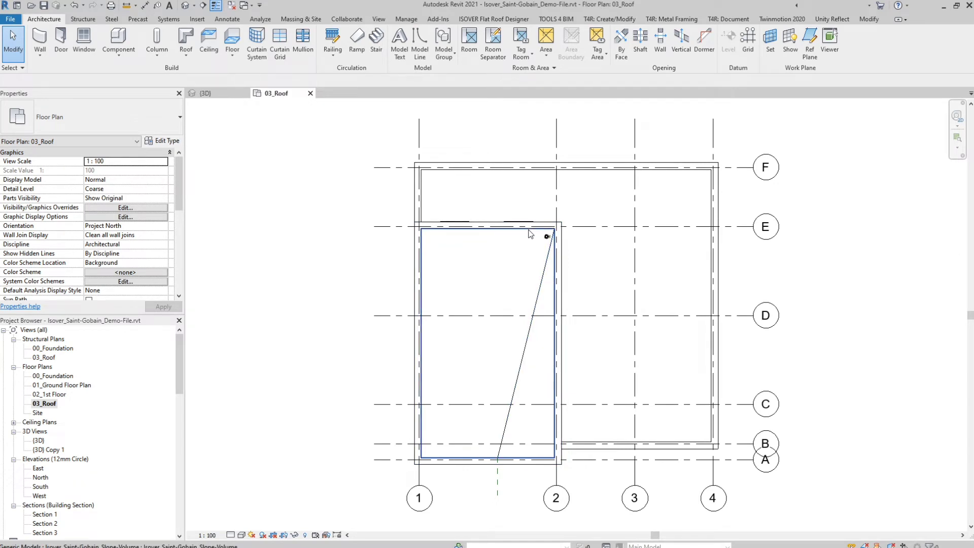
pyautogui.press('Tab')
pyautogui.press('Tab')
pyautogui.click(528, 234)
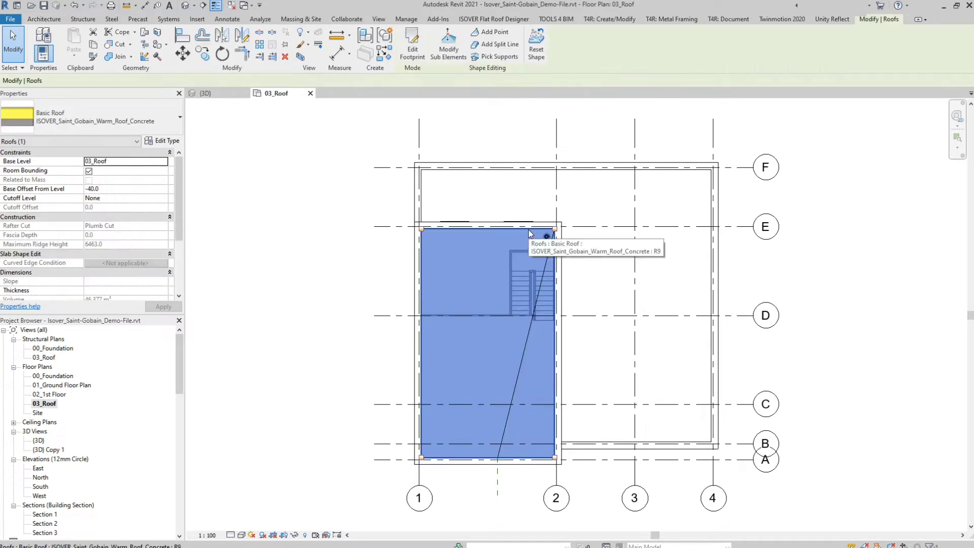
pyautogui.click(494, 45)
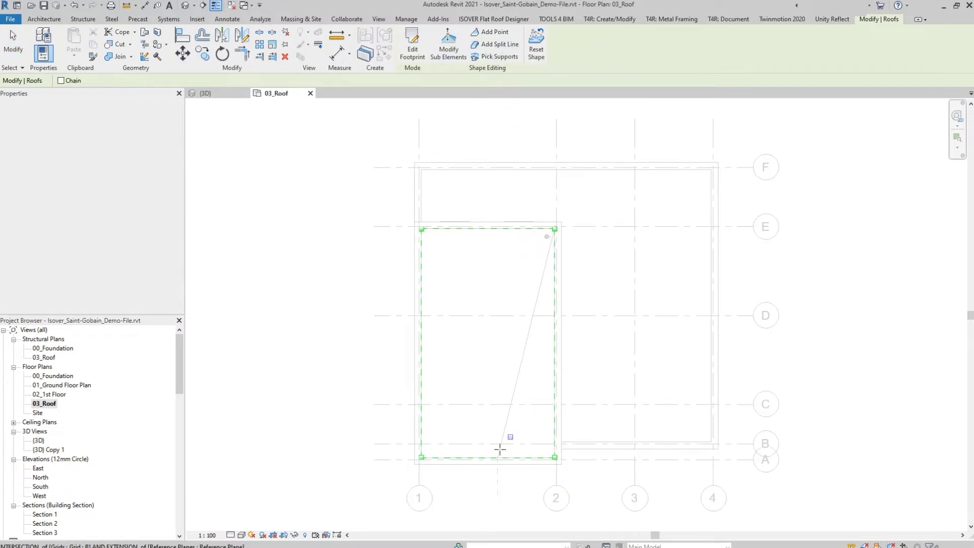
pyautogui.click(497, 458)
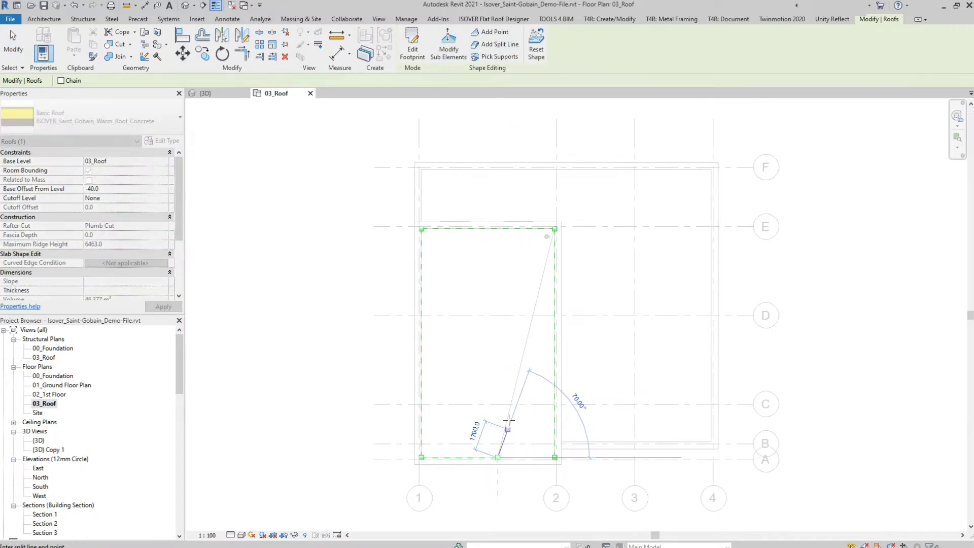
pyautogui.click(554, 228)
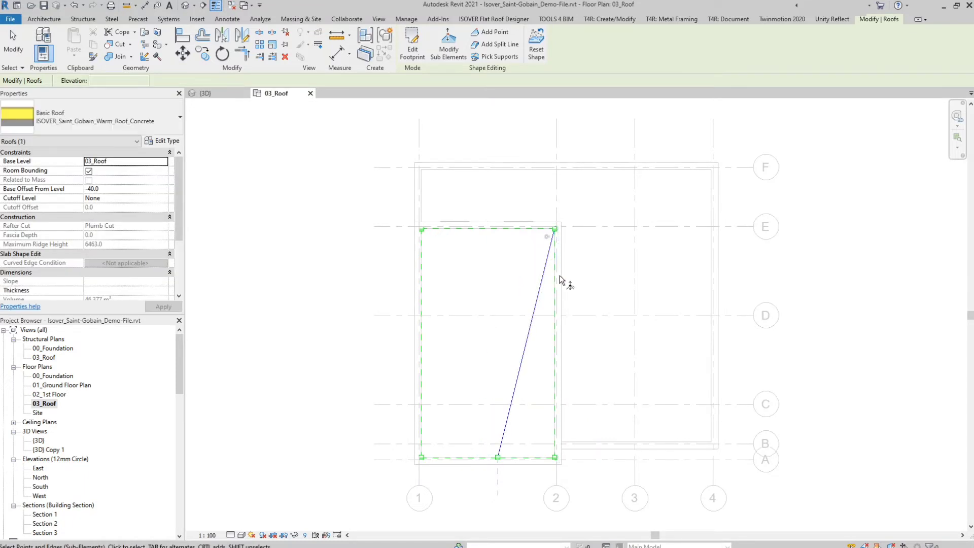
pyautogui.press('Escape')
pyautogui.press('Escape')
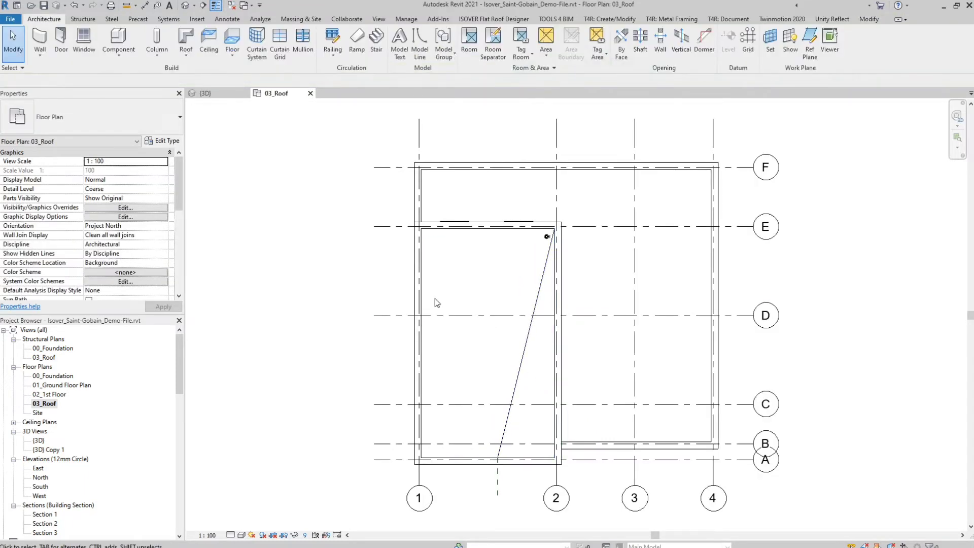
# In the 3D view, read the wedge volume's height and raise the smaller roof's corner point at grids A and 2 to an elevation of 137.
pyautogui.click(216, 93)
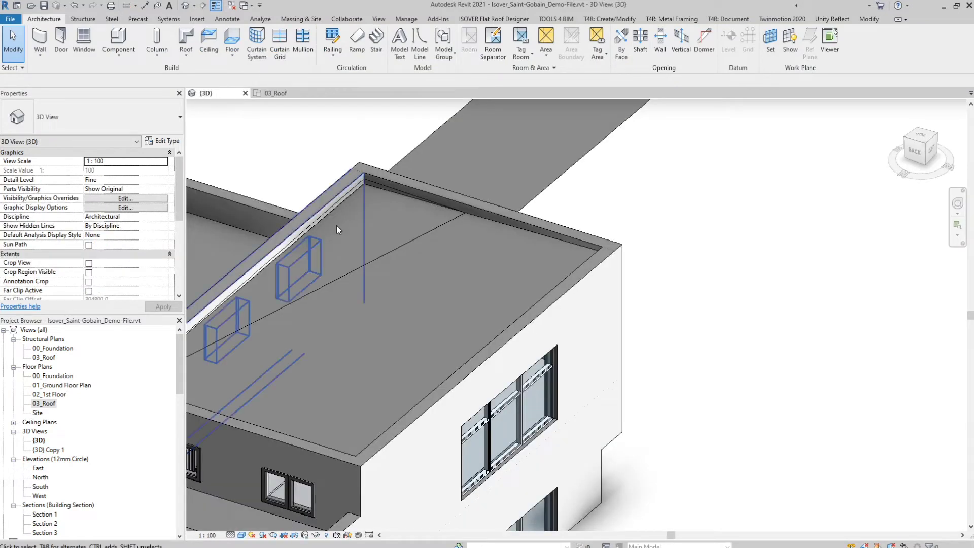
pyautogui.keyDown('shift'); pyautogui.moveTo(404, 323); pyautogui.dragTo(576, 311, button='middle'); pyautogui.keyUp('shift')
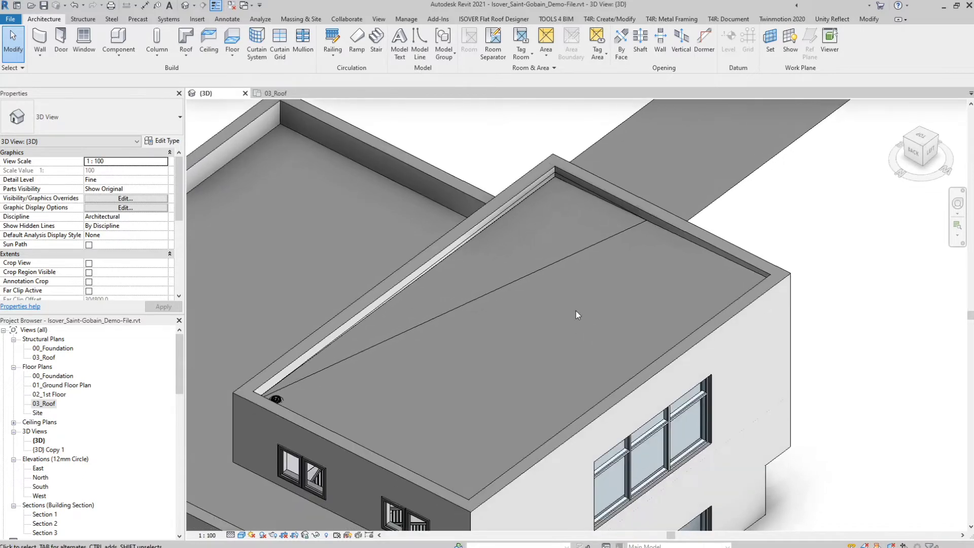
pyautogui.click(598, 241)
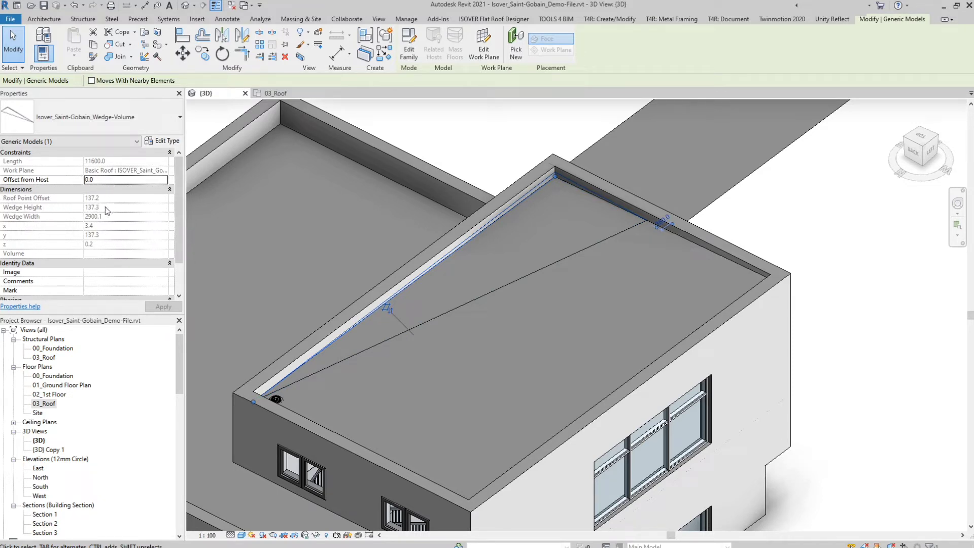
pyautogui.press('Escape')
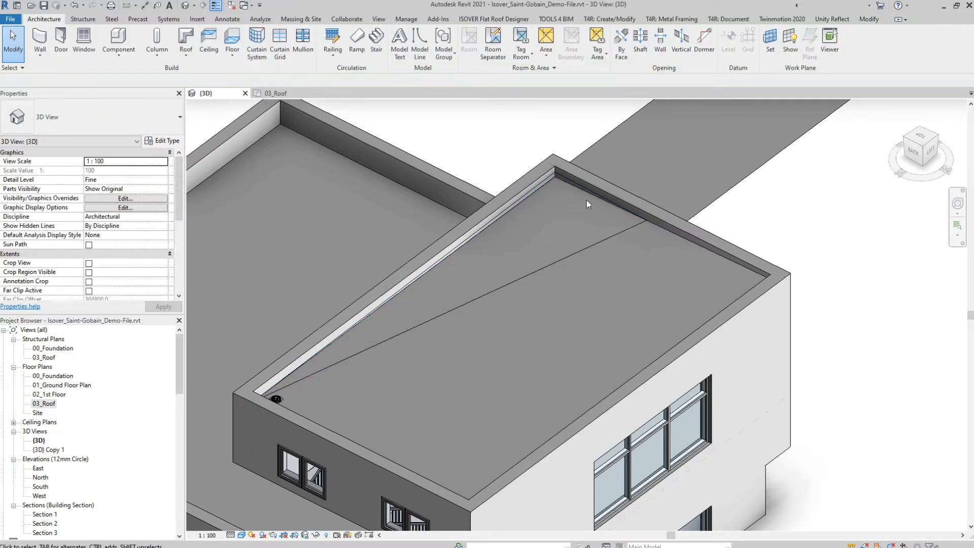
pyautogui.click(662, 230)
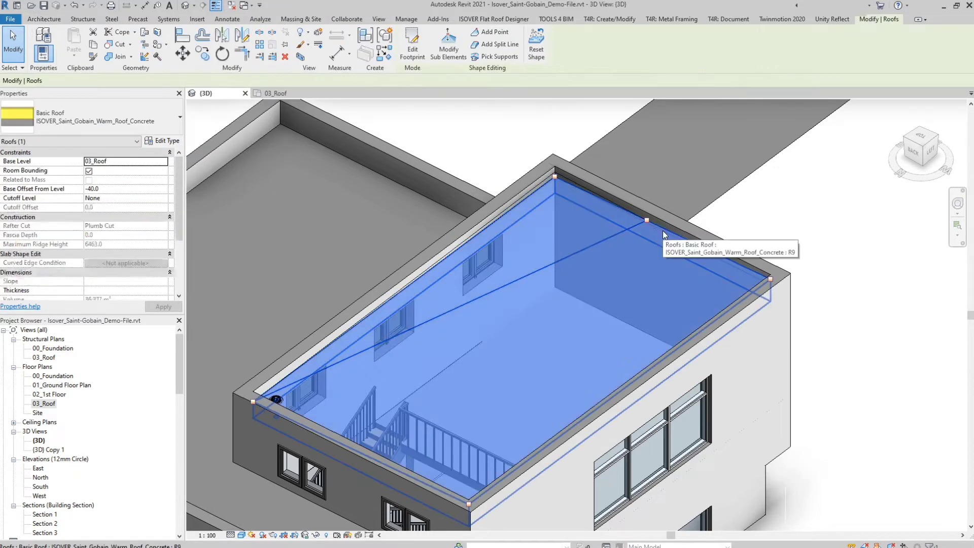
pyautogui.click(437, 51)
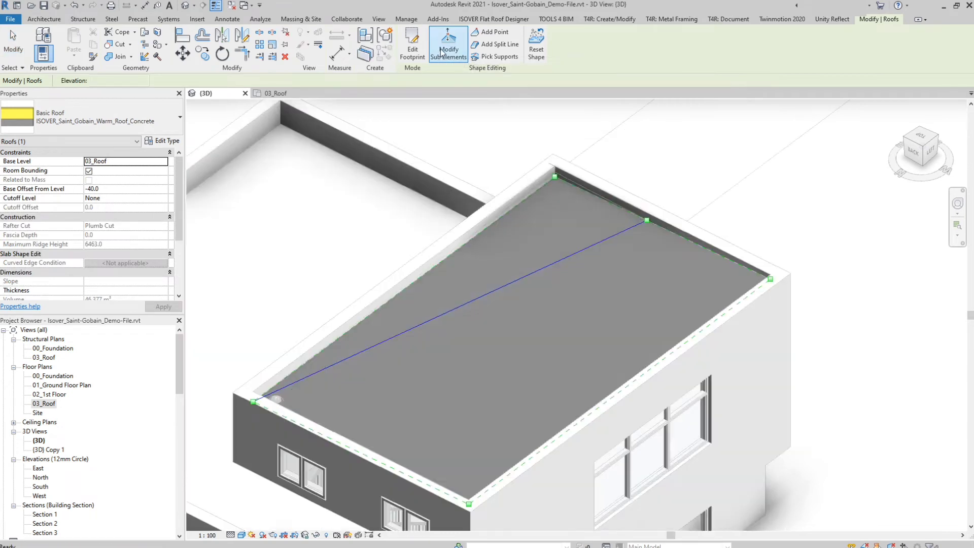
pyautogui.click(555, 177)
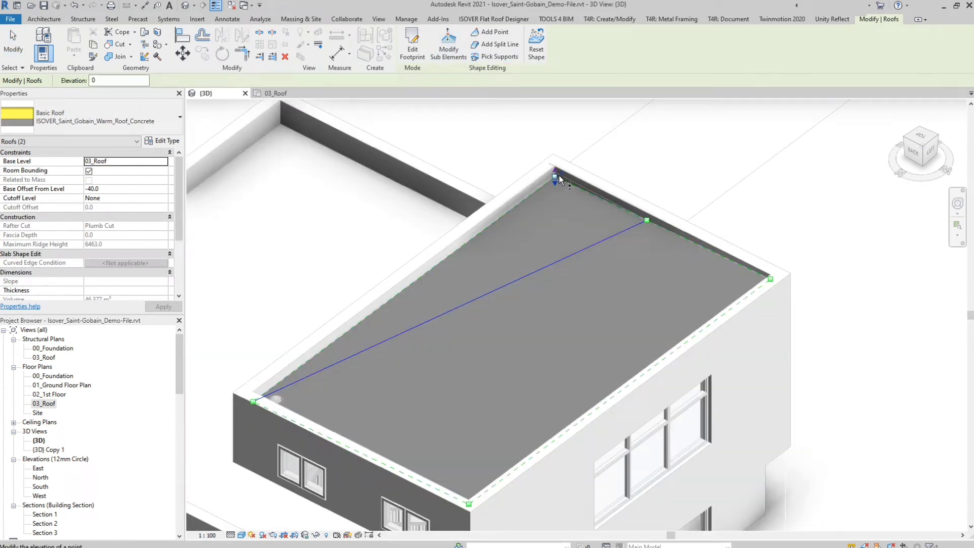
pyautogui.click(561, 180)
pyautogui.press('Return')
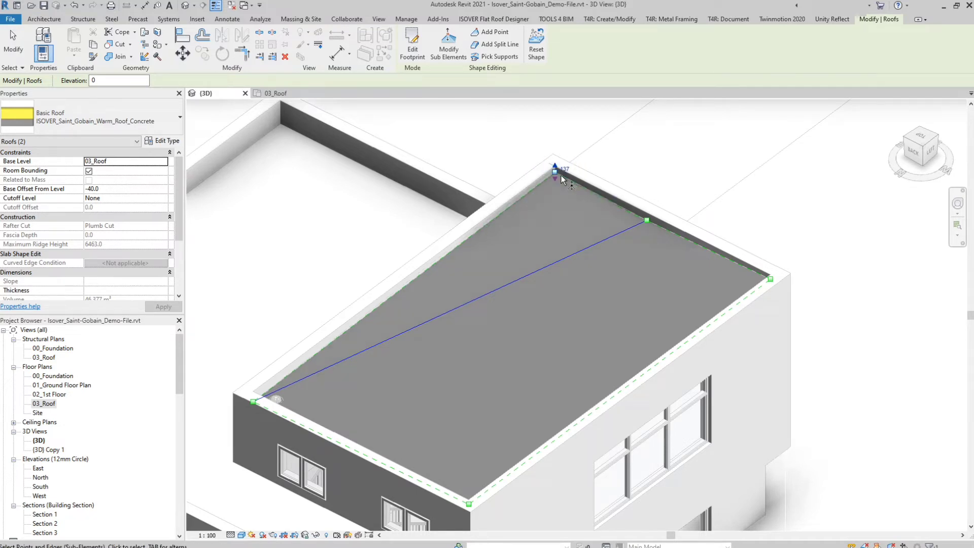
pyautogui.press('Escape')
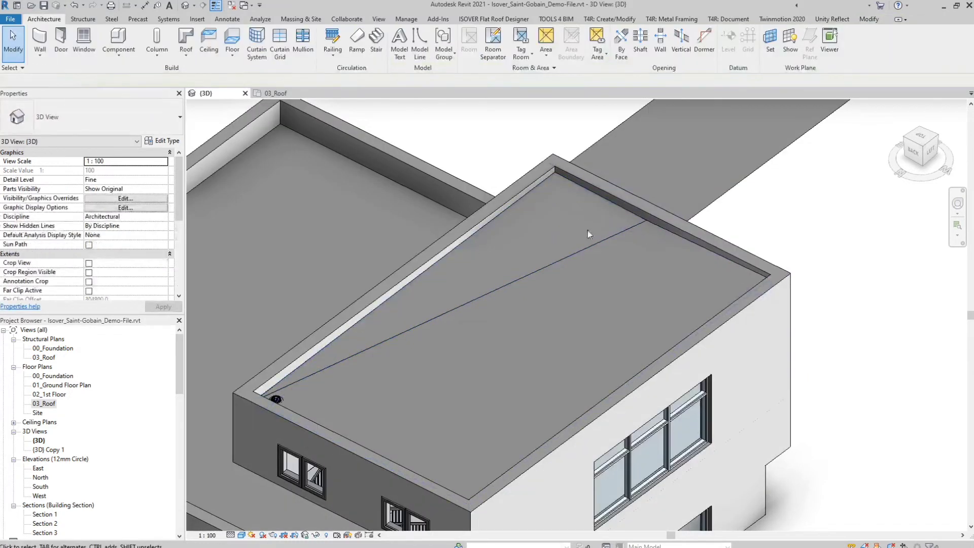
# Check the slope of the smaller roof's surfaces with a Spot Slope preview in the 3D view, without placing an annotation.
pyautogui.moveTo(614, 318)
pyautogui.mouseDown(button='middle')
pyautogui.moveTo(668, 323)
pyautogui.moveTo(672, 246)
pyautogui.moveTo(687, 246)
pyautogui.moveTo(663, 248)
pyautogui.moveTo(656, 332)
pyautogui.moveTo(623, 314)
pyautogui.mouseUp(button='middle')
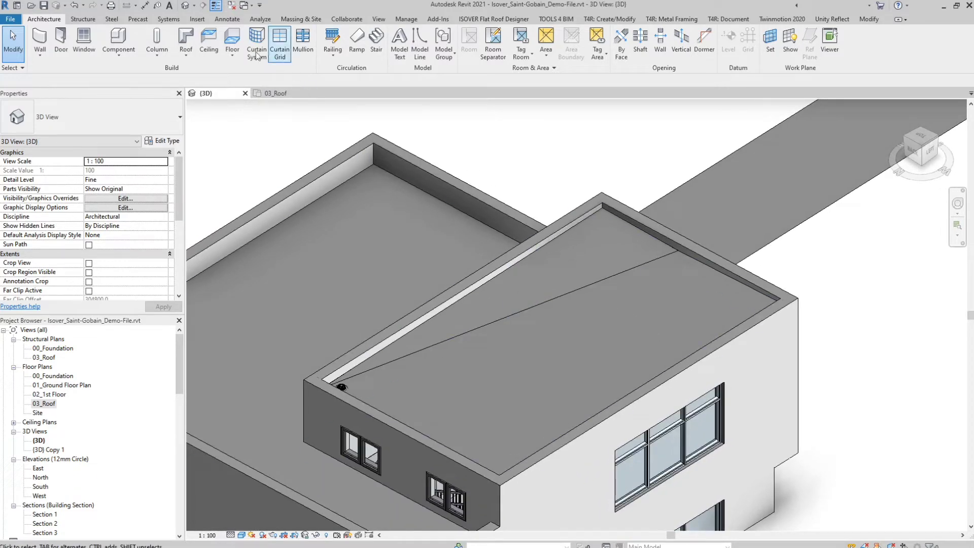
pyautogui.click(232, 19)
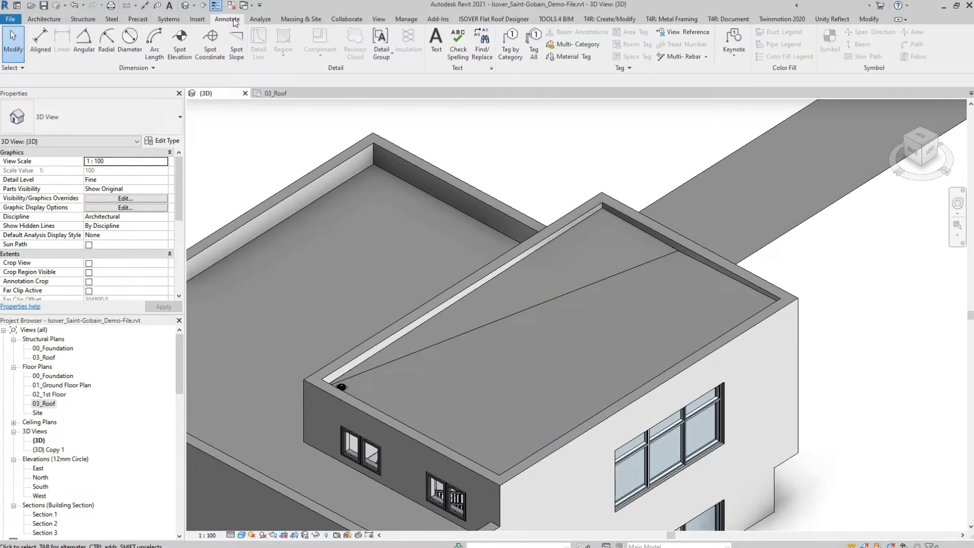
pyautogui.click(236, 48)
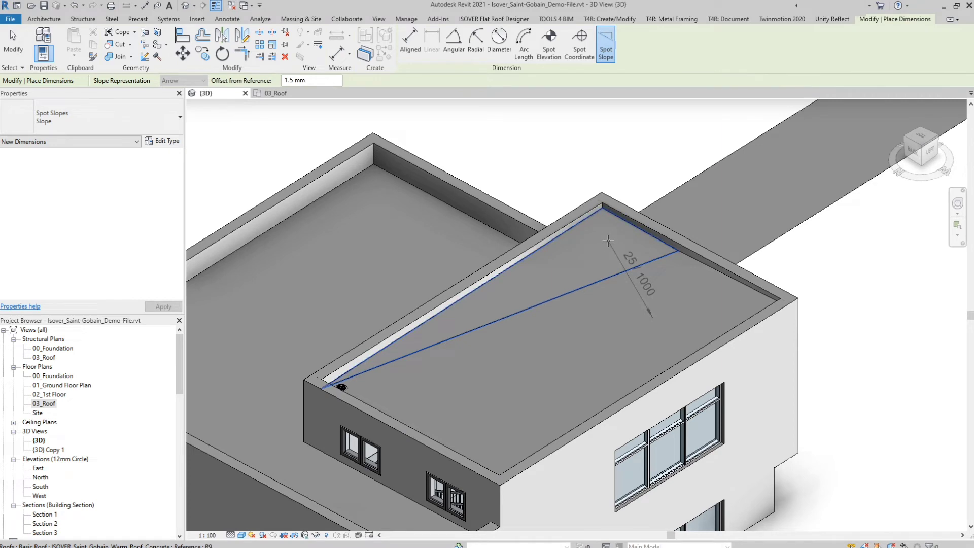
pyautogui.press('Escape')
pyautogui.press('Escape')
pyautogui.scroll(-1, 619, 304)
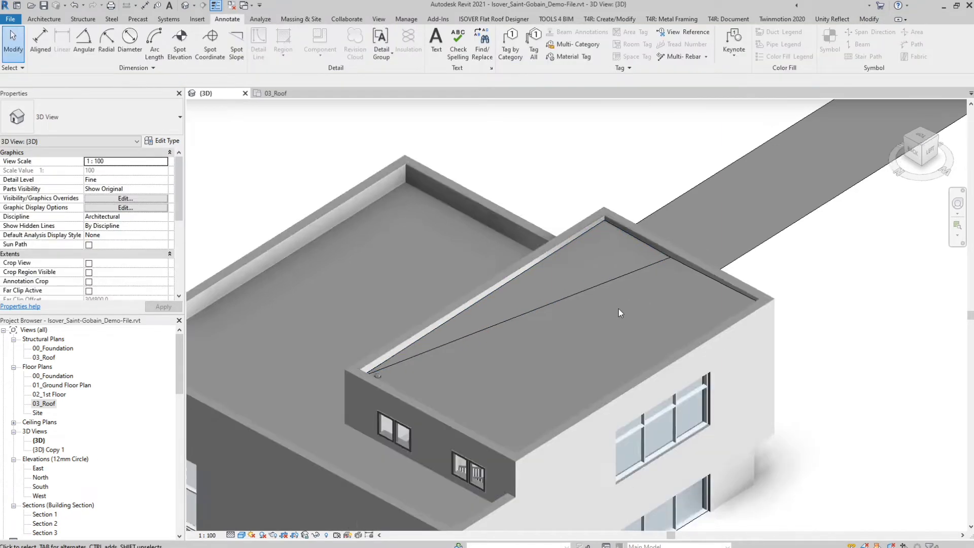
pyautogui.scroll(-1, 619, 308)
pyautogui.keyDown('shift'); pyautogui.moveTo(636, 302); pyautogui.dragTo(644, 279, button='middle'); pyautogui.keyUp('shift')
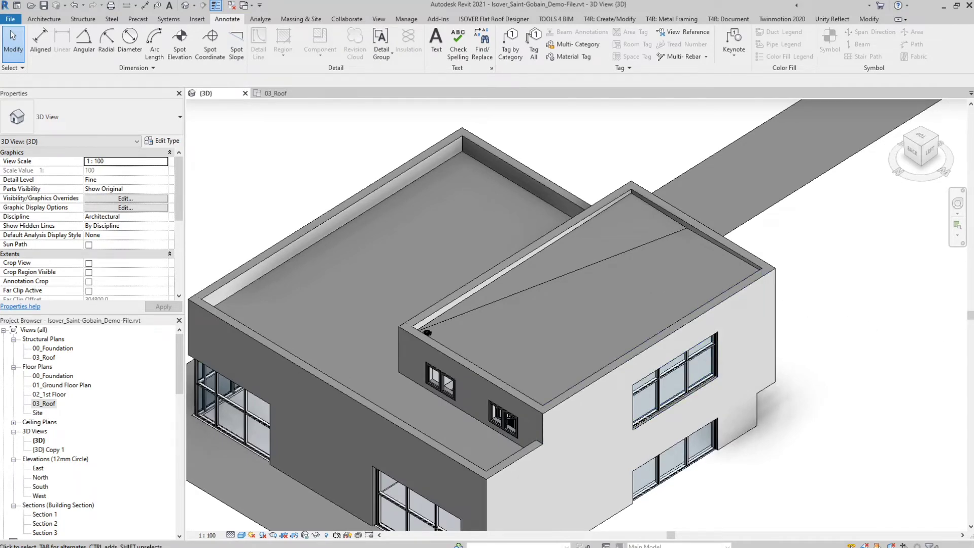
# In the 03_Roof floor plan, place an Isover_Saint-Gobain_Drain-Position on the larger roof, 200 mm from both wall faces at the inner corner near grids E and 2.
pyautogui.click(275, 93)
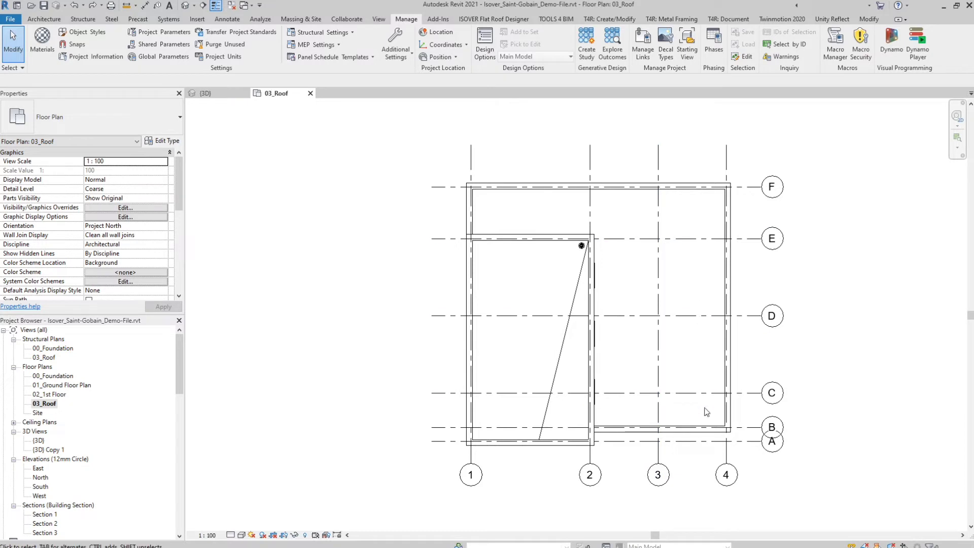
pyautogui.scroll(4, 613, 241)
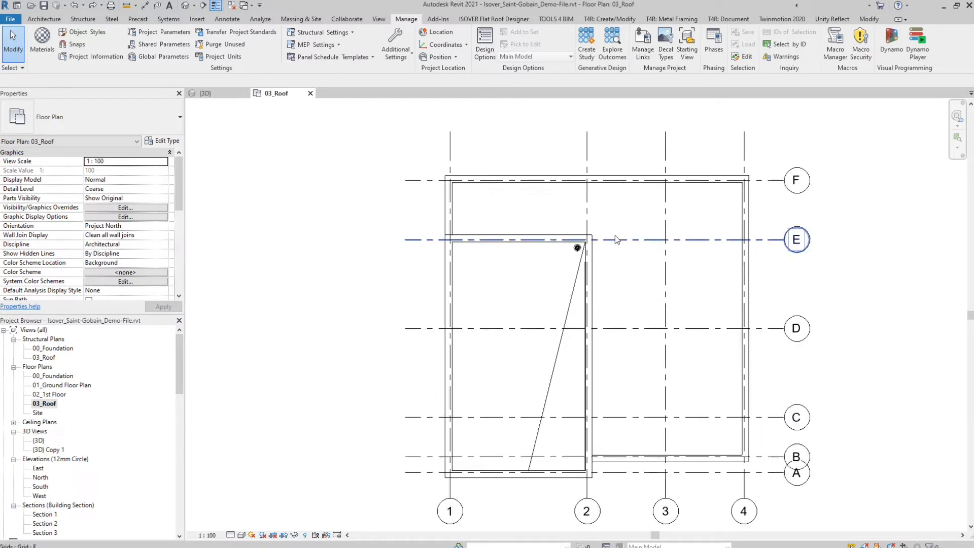
pyautogui.scroll(2, 612, 245)
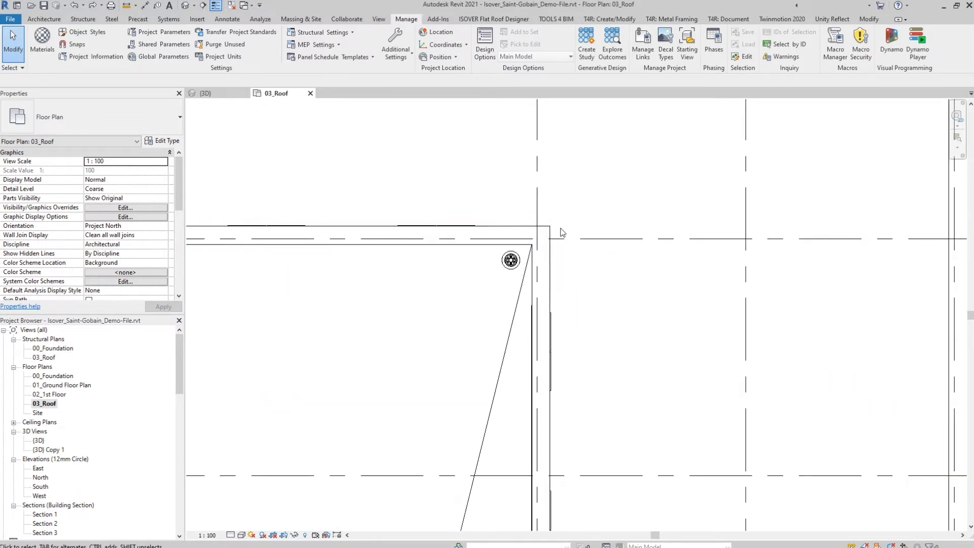
pyautogui.scroll(-3, 565, 236)
pyautogui.scroll(-3, 565, 236)
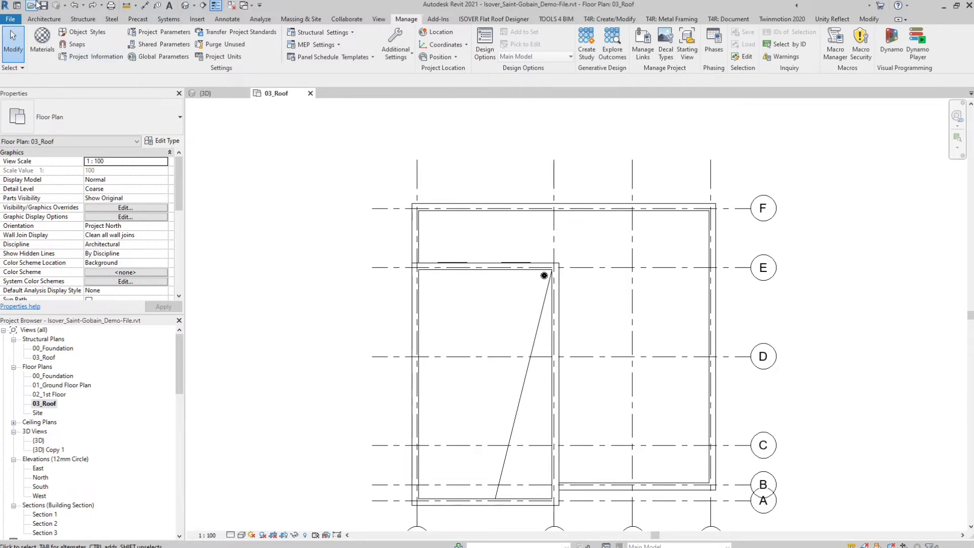
pyautogui.click(55, 19)
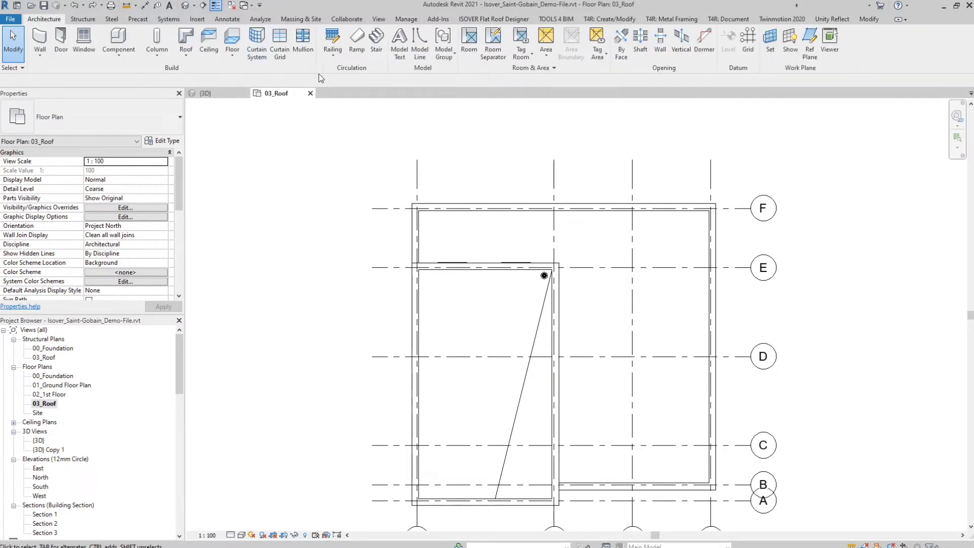
pyautogui.click(119, 43)
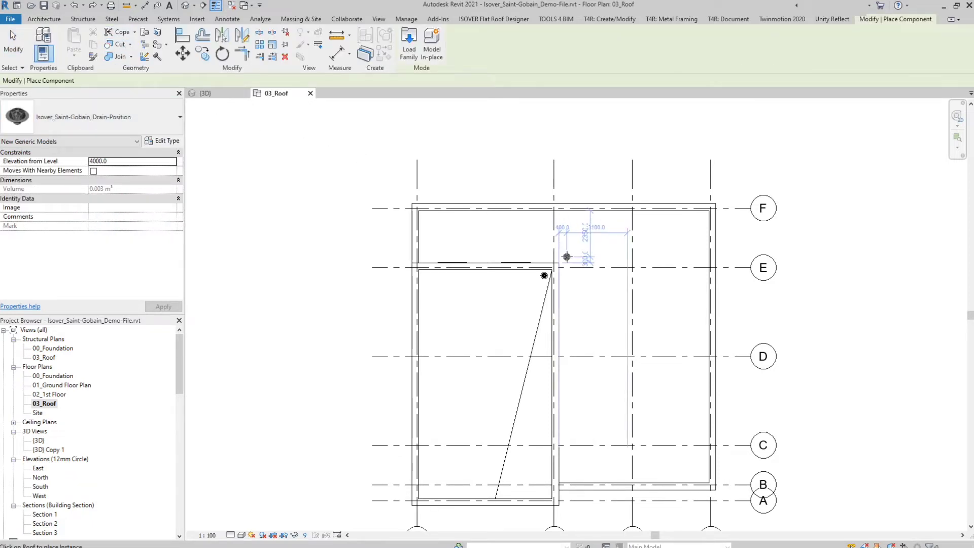
pyautogui.scroll(6, 567, 257)
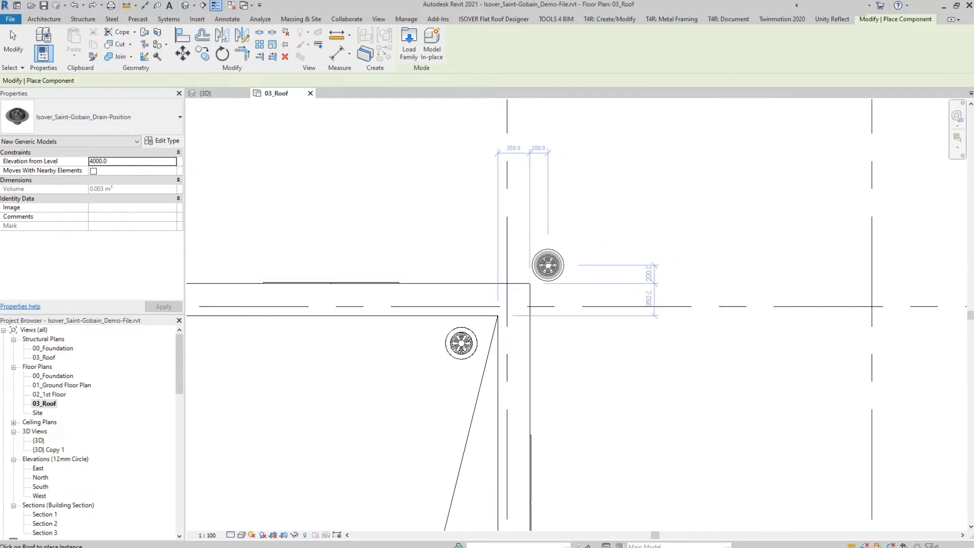
pyautogui.click(548, 265)
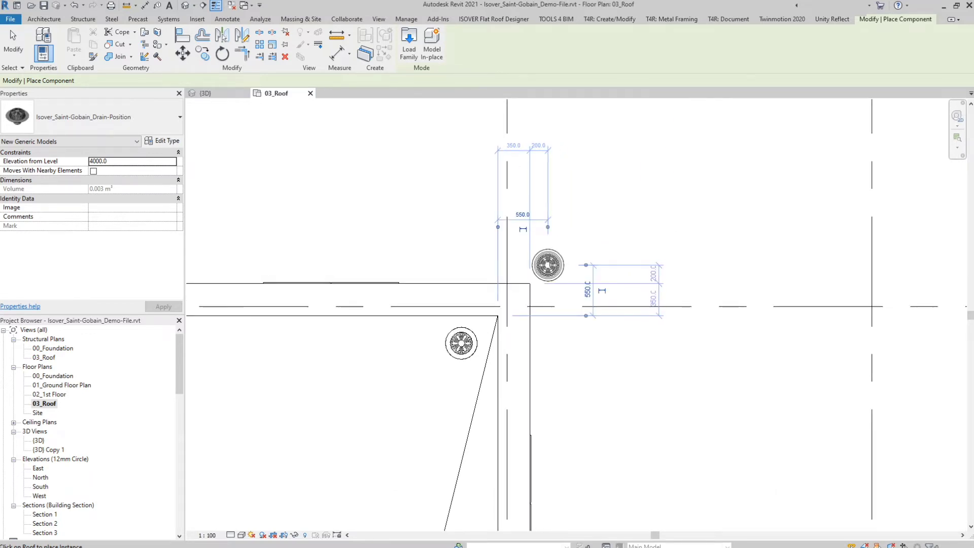
pyautogui.press('Escape')
pyautogui.press('Escape')
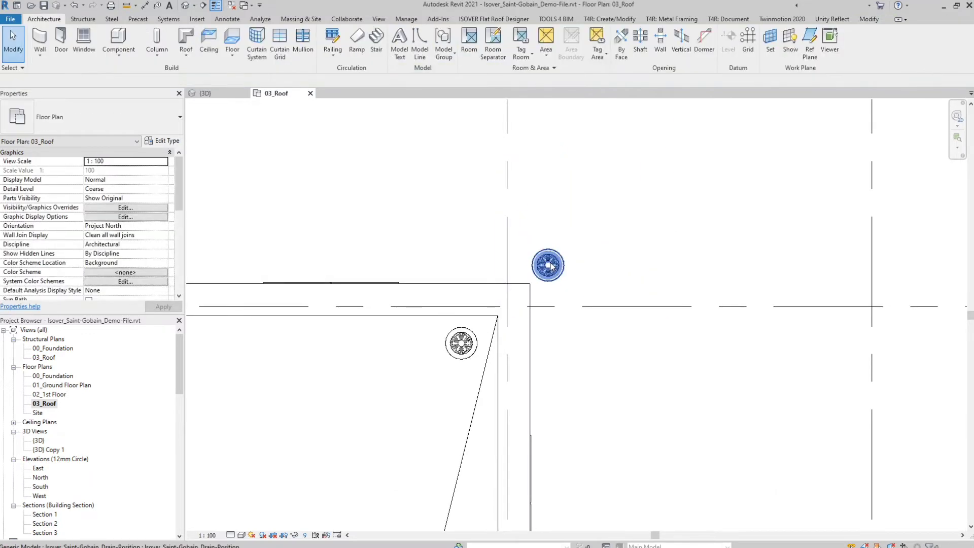
# Set a new work plane by picking the larger roof's surface in the 03_Roof floor plan.
pyautogui.scroll(-6, 551, 269)
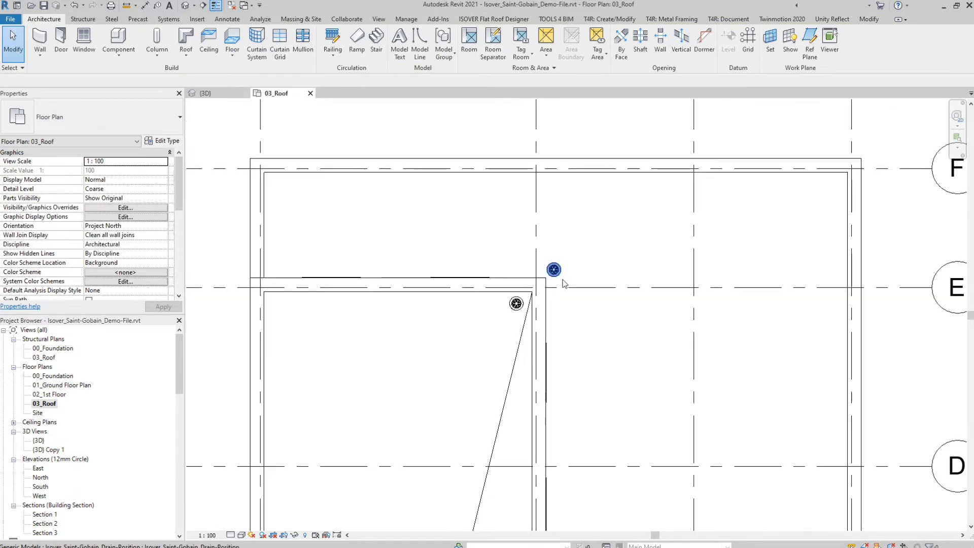
pyautogui.scroll(-4, 571, 296)
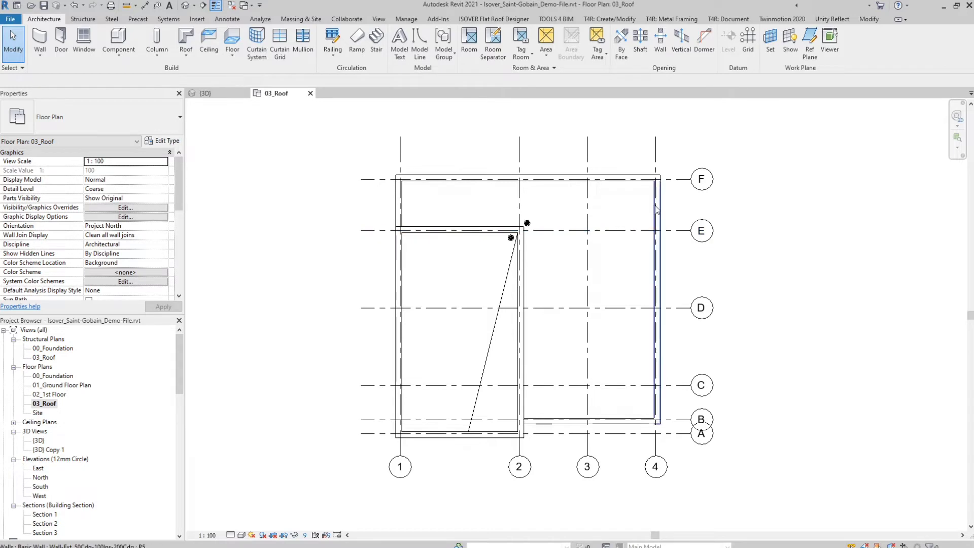
pyautogui.click(770, 41)
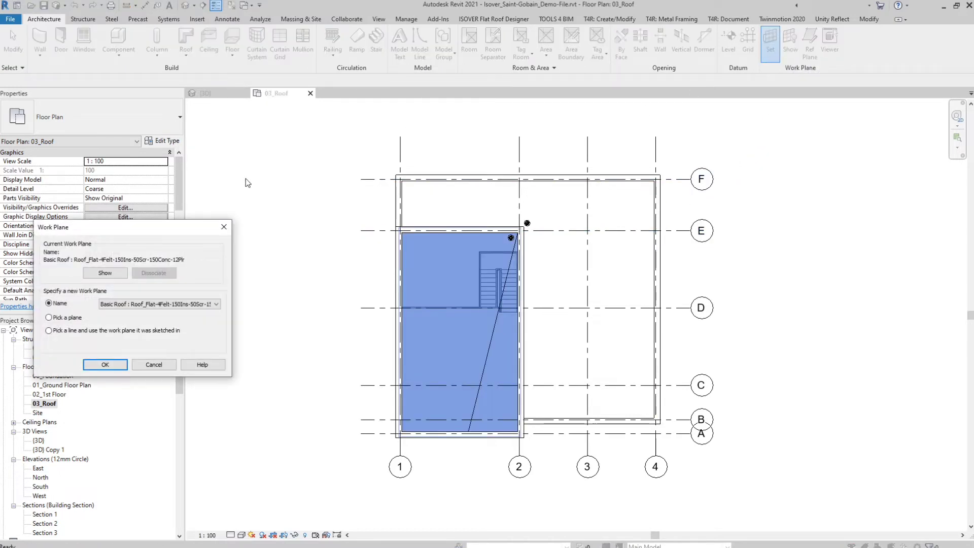
pyautogui.click(106, 365)
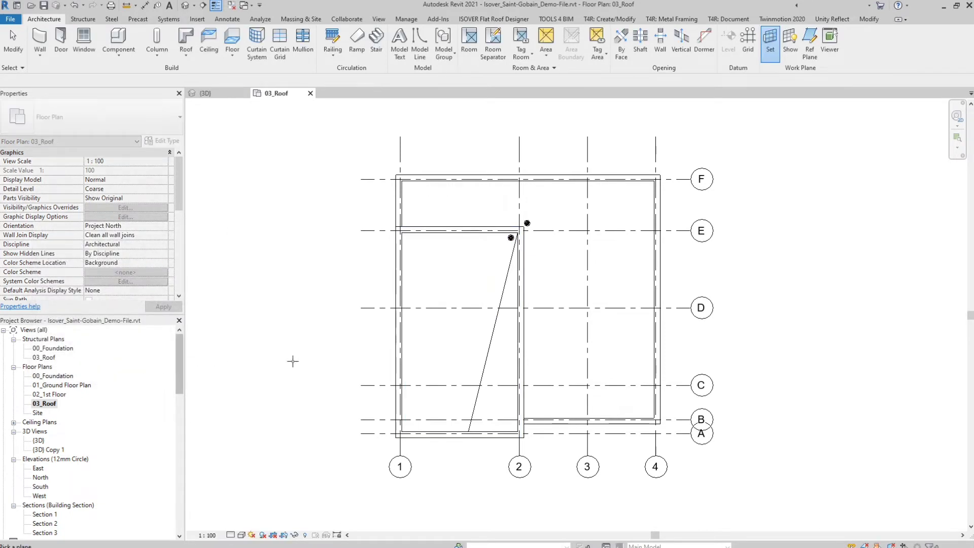
pyautogui.click(629, 186)
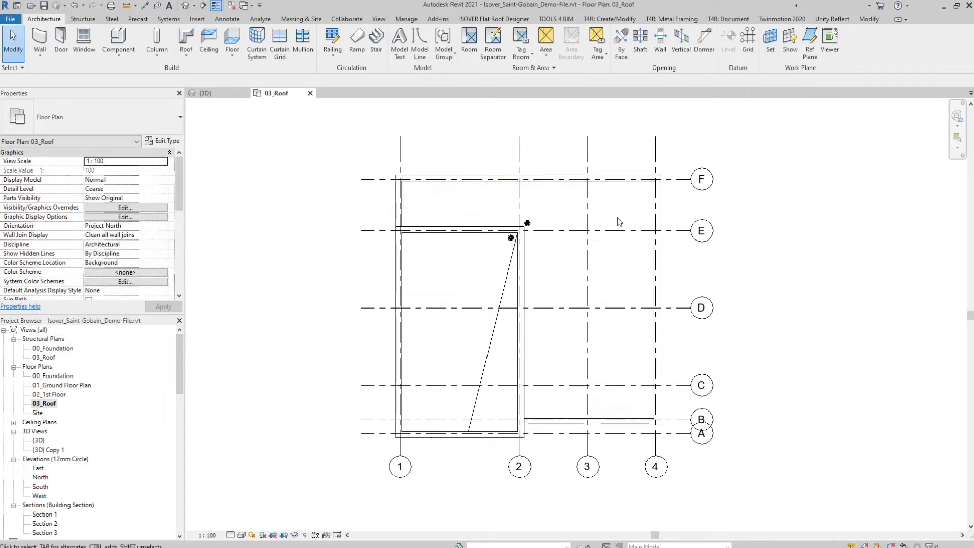
# Place an Isover_Saint-Gobain_Slope-Volume from the larger roof's inner corner near grids E and 2 straight to the grid 4 wall, 7650 mm long.
pyautogui.click(122, 37)
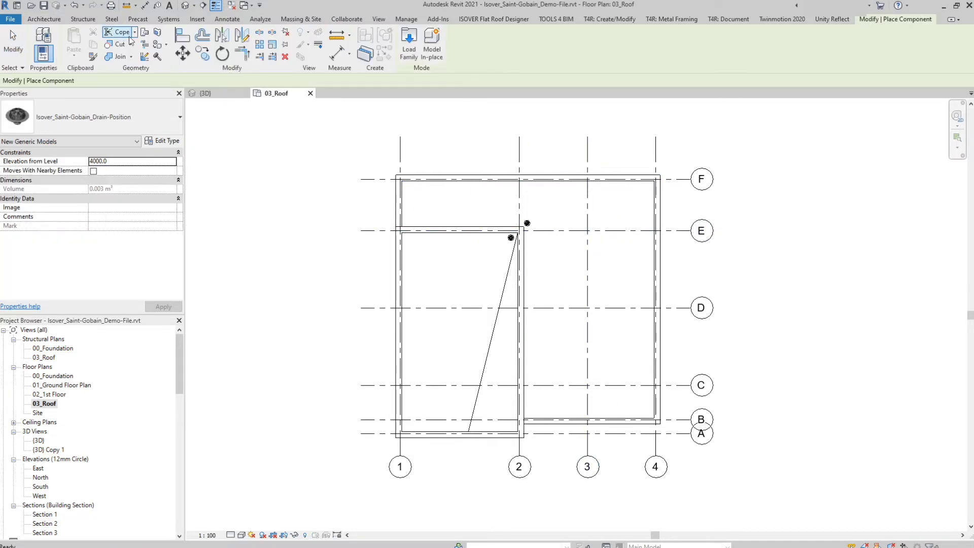
pyautogui.click(140, 124)
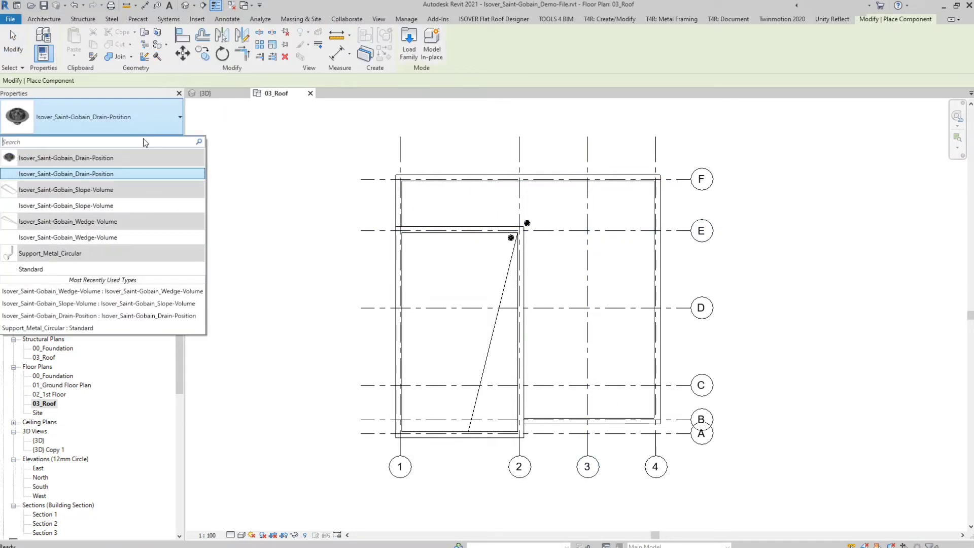
pyautogui.click(93, 207)
pyautogui.scroll(3, 520, 264)
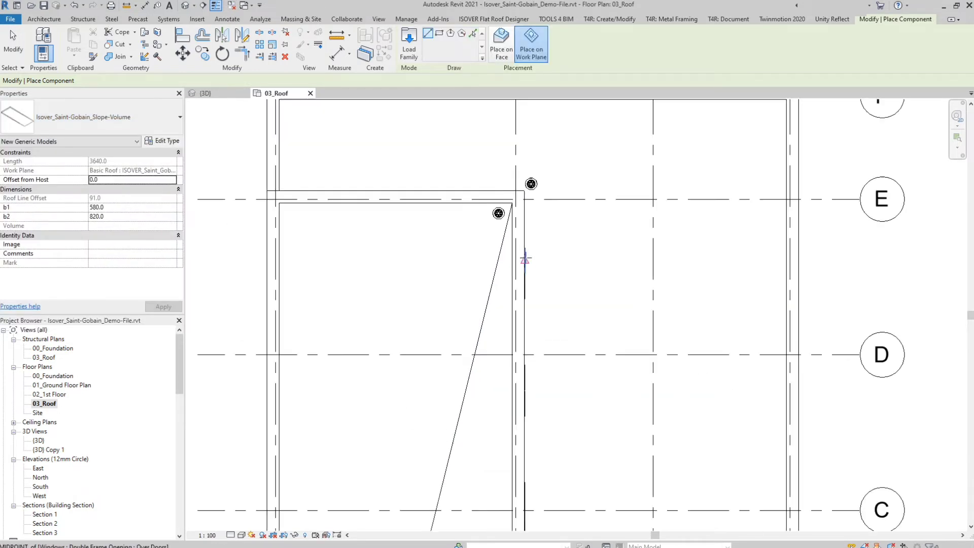
pyautogui.scroll(3, 535, 200)
pyautogui.click(524, 191)
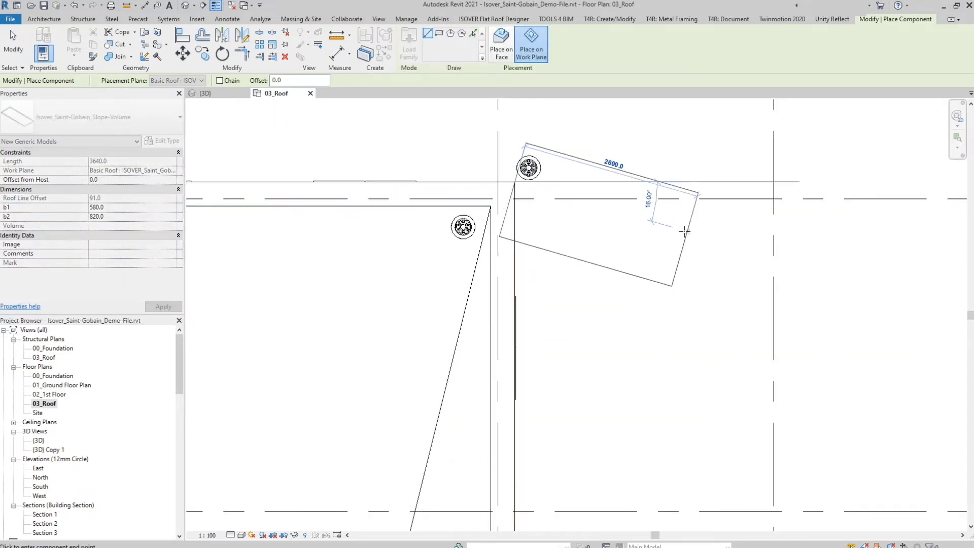
pyautogui.moveTo(685, 231); pyautogui.dragTo(419, 276, button='middle')
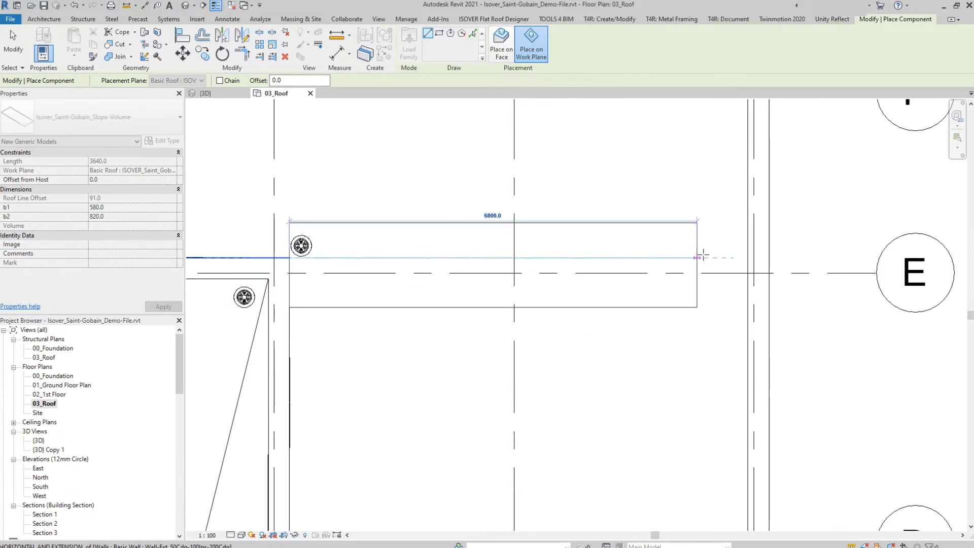
pyautogui.click(745, 256)
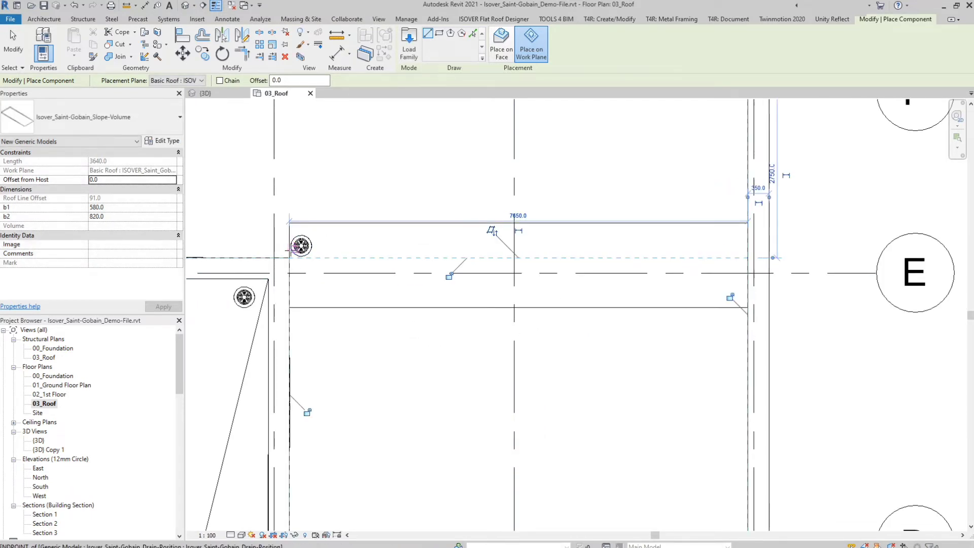
# Place a second Isover_Saint-Gobain_Slope-Volume from the same inner corner perpendicular to the grid F wall, 2650 mm long.
pyautogui.click(289, 257)
pyautogui.moveTo(284, 185); pyautogui.dragTo(391, 368, button='middle')
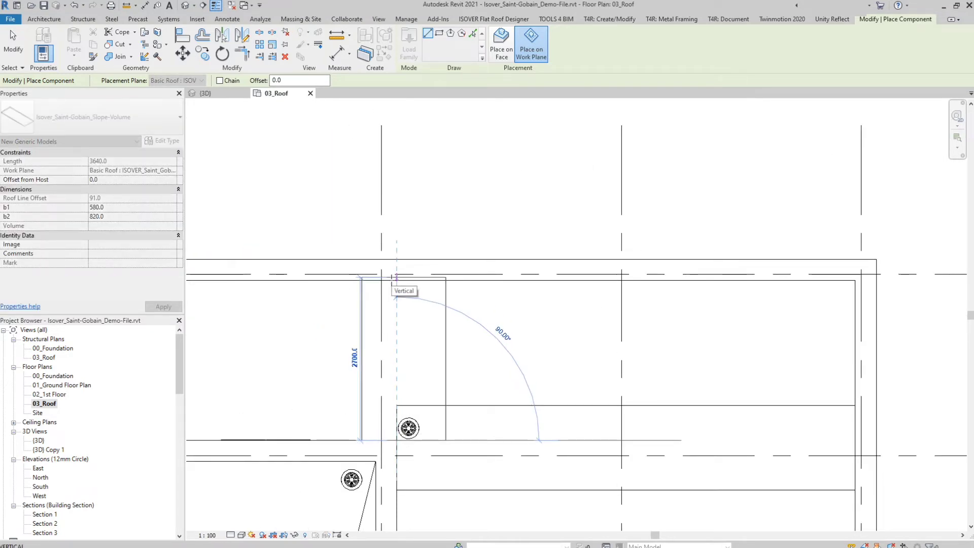
pyautogui.scroll(3, 396, 278)
pyautogui.click(398, 280)
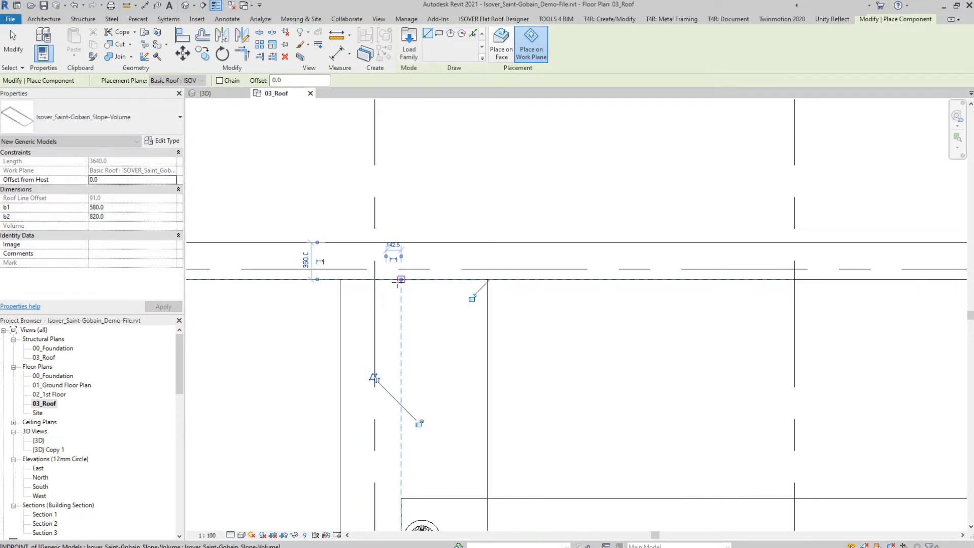
pyautogui.scroll(-4, 399, 281)
pyautogui.press('Escape')
pyautogui.scroll(-2, 439, 405)
pyautogui.press('Escape')
pyautogui.moveTo(465, 448); pyautogui.dragTo(528, 315, button='middle')
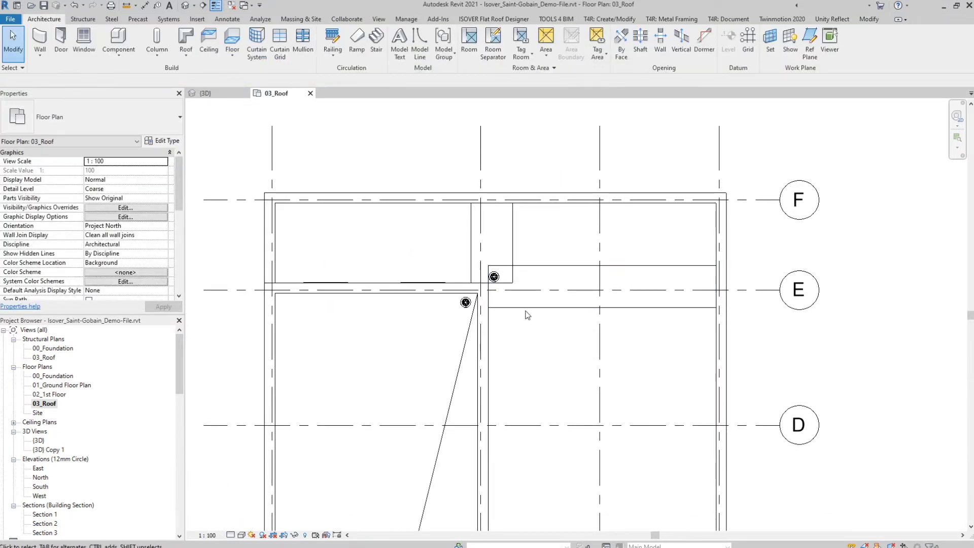
# Stretch both slope volumes' sides to the larger roof's walls: the grid F one between grids 1 and 4, the grid 4 one between F and B.
pyautogui.click(459, 253)
pyautogui.moveTo(282, 234); pyautogui.dragTo(720, 243)
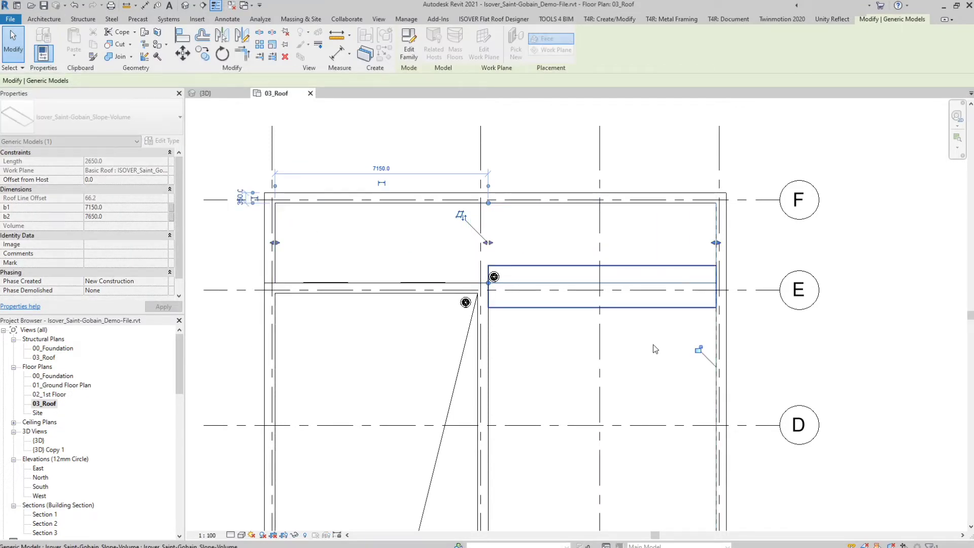
pyautogui.scroll(-4, 654, 347)
pyautogui.moveTo(653, 336); pyautogui.dragTo(630, 258, button='middle')
pyautogui.scroll(1, 629, 256)
pyautogui.click(625, 247)
pyautogui.moveTo(598, 247); pyautogui.dragTo(598, 450)
pyautogui.moveTo(599, 219); pyautogui.dragTo(598, 175)
pyautogui.click(568, 288)
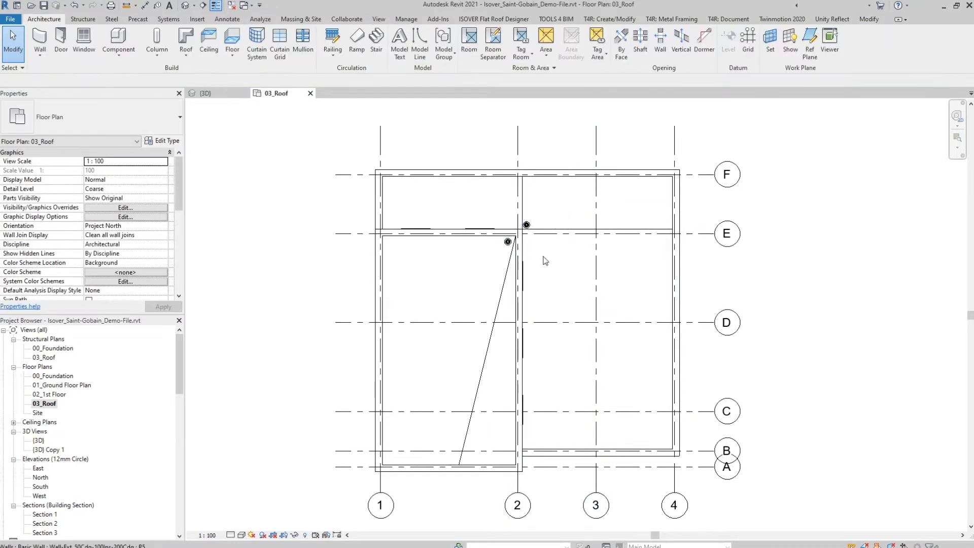
# Add a split line to the larger roof at 45° from the inner corner near grids E and 2 to the edge at grid F.
pyautogui.scroll(1, 568, 287)
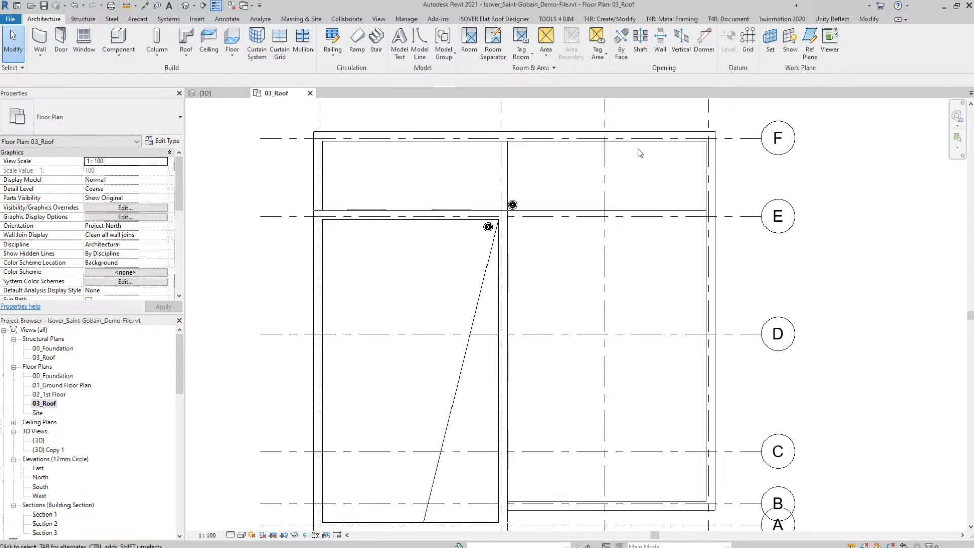
pyautogui.press('Tab')
pyautogui.press('Tab')
pyautogui.press('Tab')
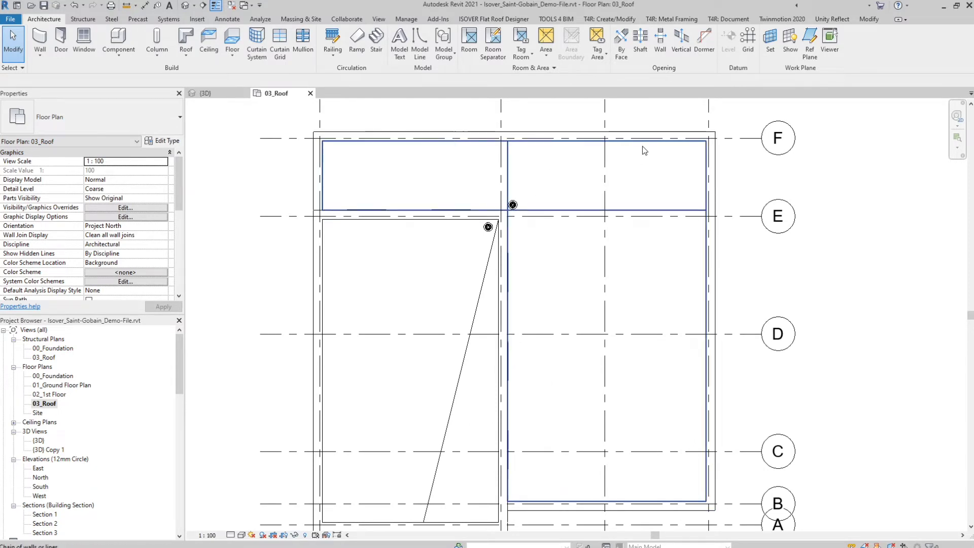
pyautogui.press('Tab')
pyautogui.press('Tab')
pyautogui.press('Tab')
pyautogui.click(642, 146)
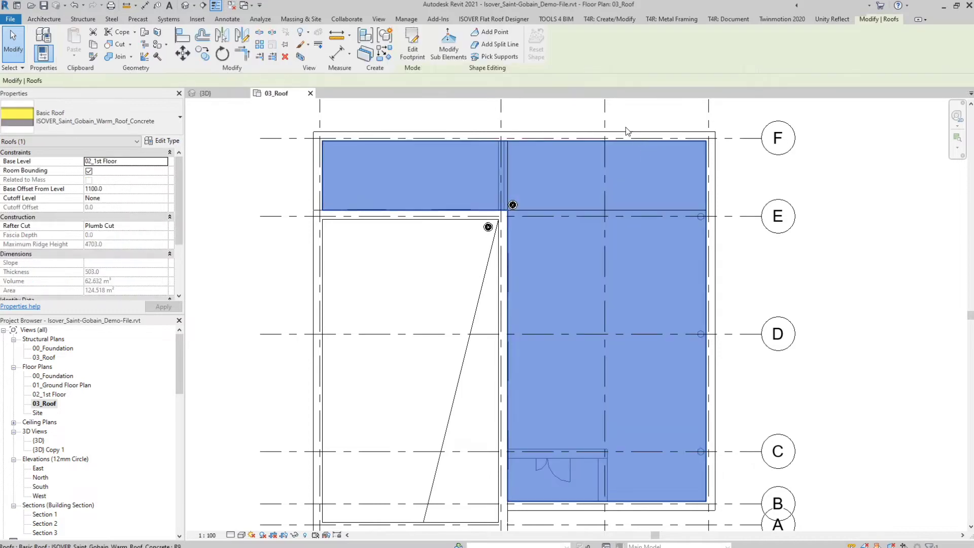
pyautogui.click(496, 44)
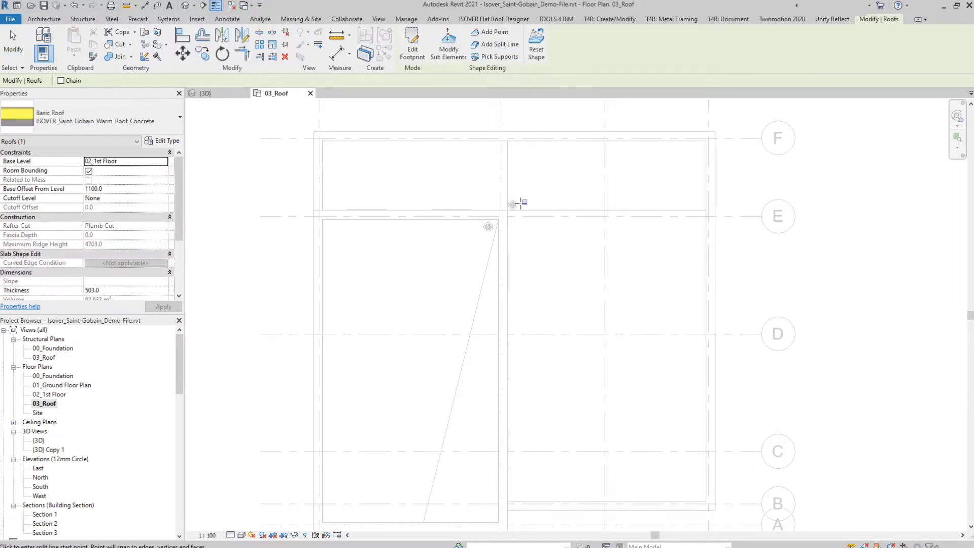
pyautogui.click(508, 209)
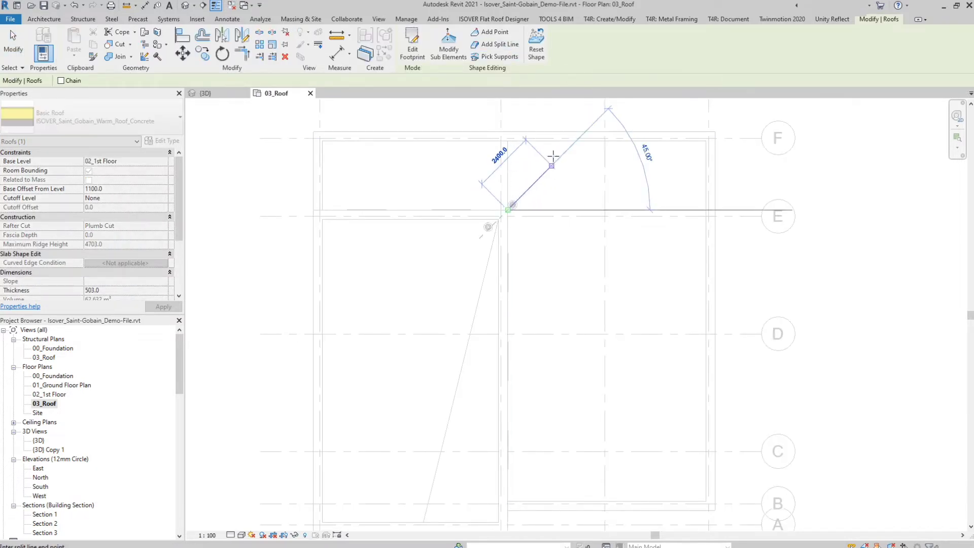
pyautogui.click(576, 141)
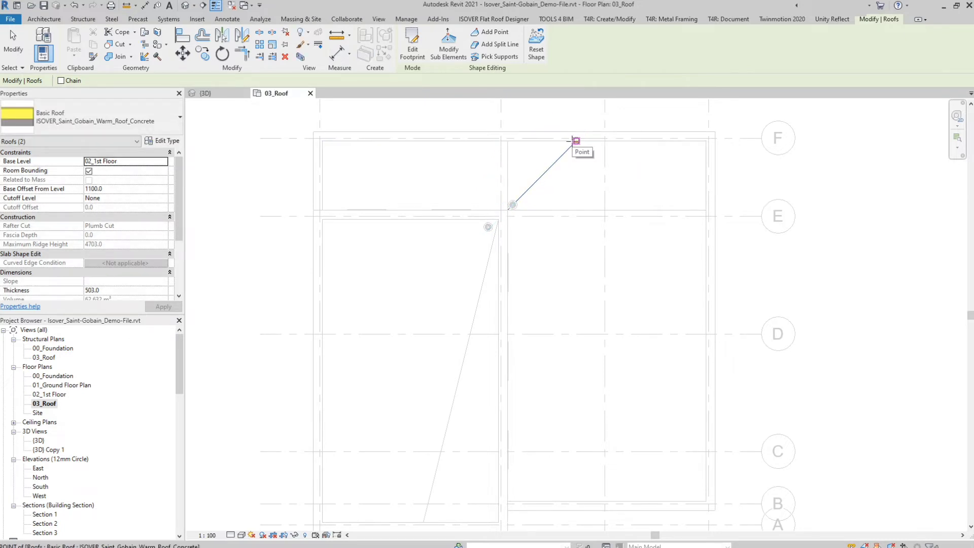
pyautogui.press('Escape')
pyautogui.press('Escape')
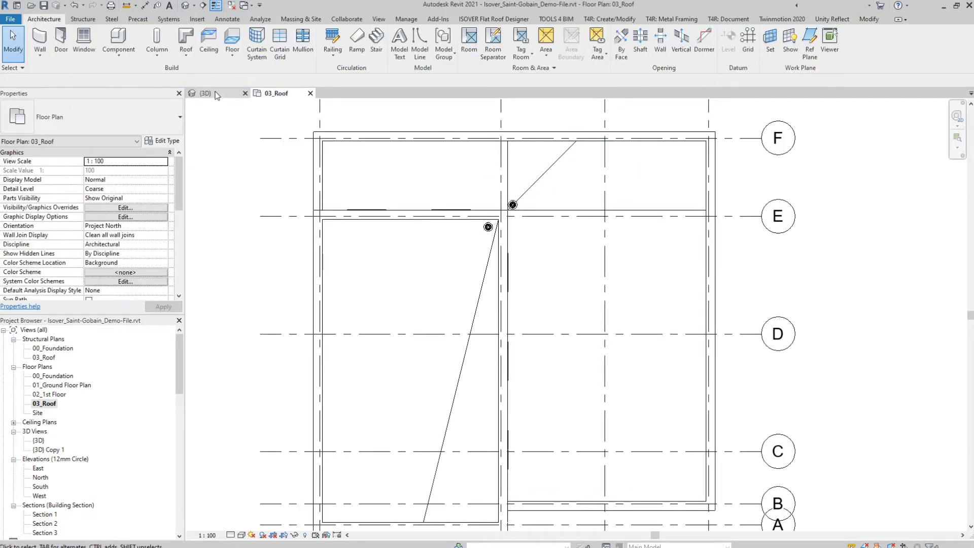
# In the 3D view, set the project's length format to 3 decimal places in millimeters.
pyautogui.click(206, 94)
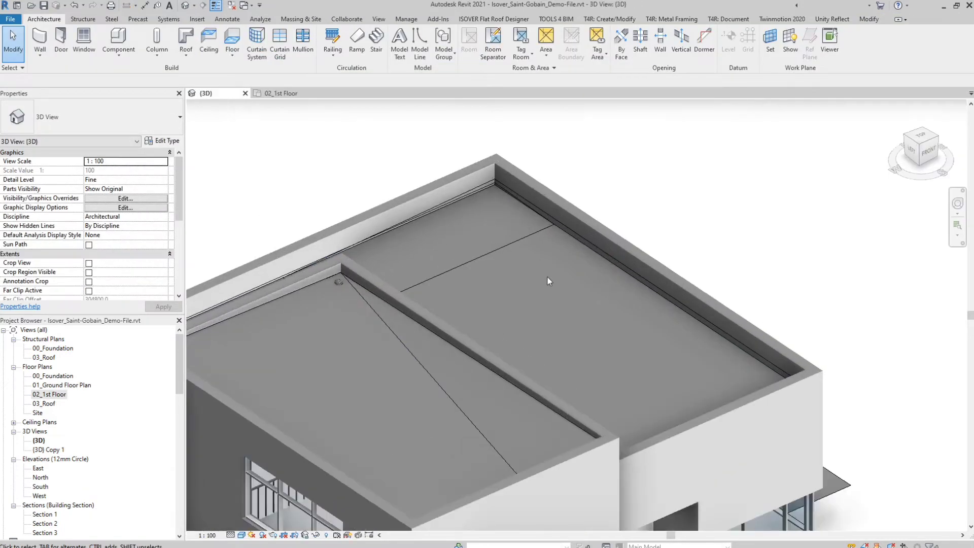
pyautogui.scroll(5, 556, 270)
pyautogui.moveTo(556, 272); pyautogui.dragTo(574, 329, button='middle')
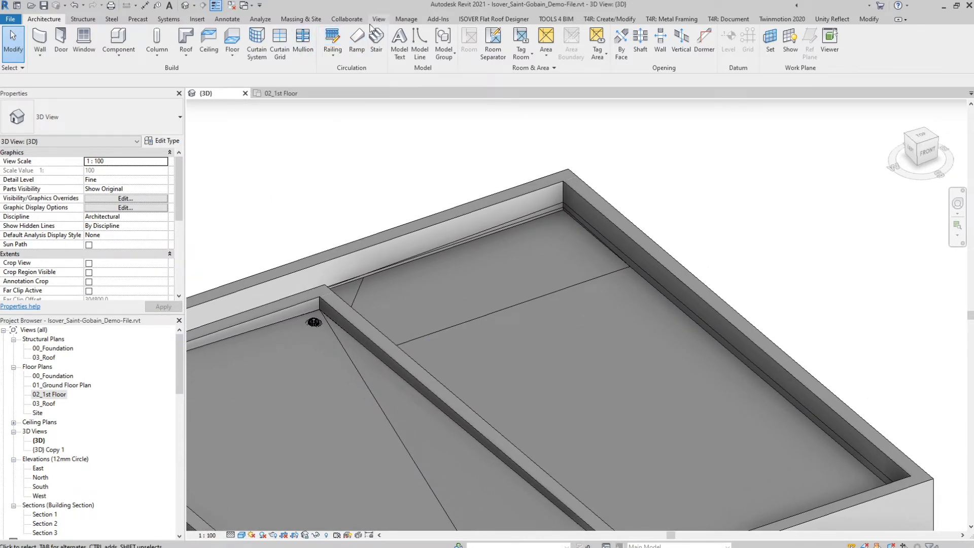
pyautogui.click(407, 20)
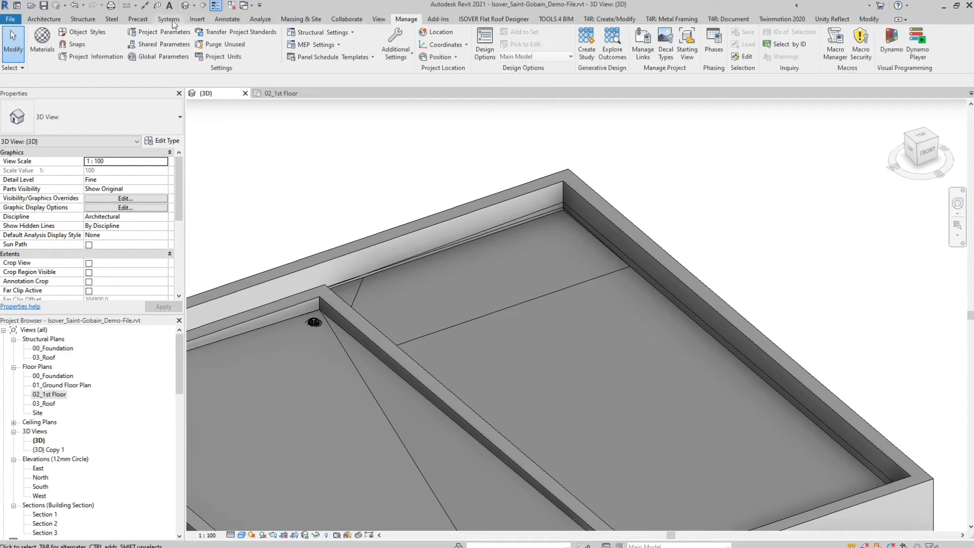
pyautogui.click(224, 55)
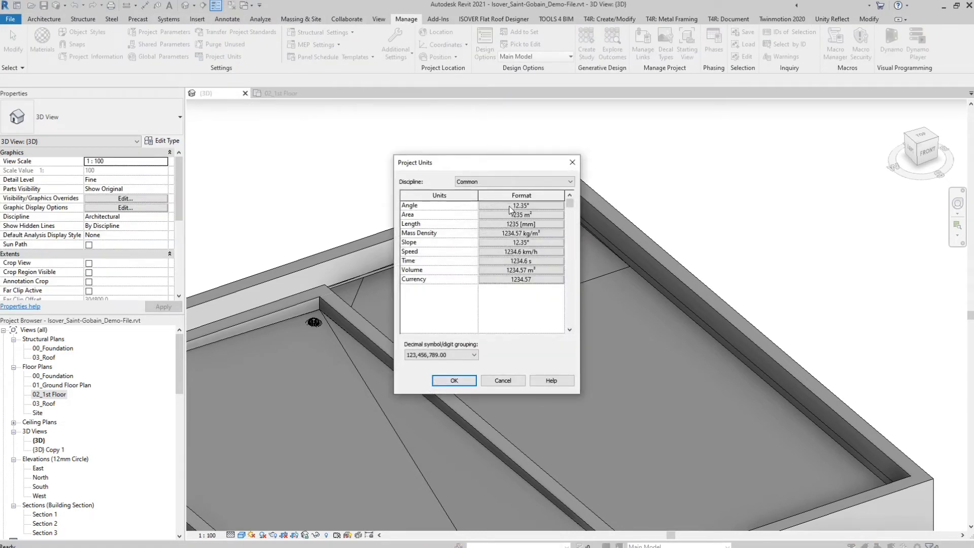
pyautogui.click(517, 226)
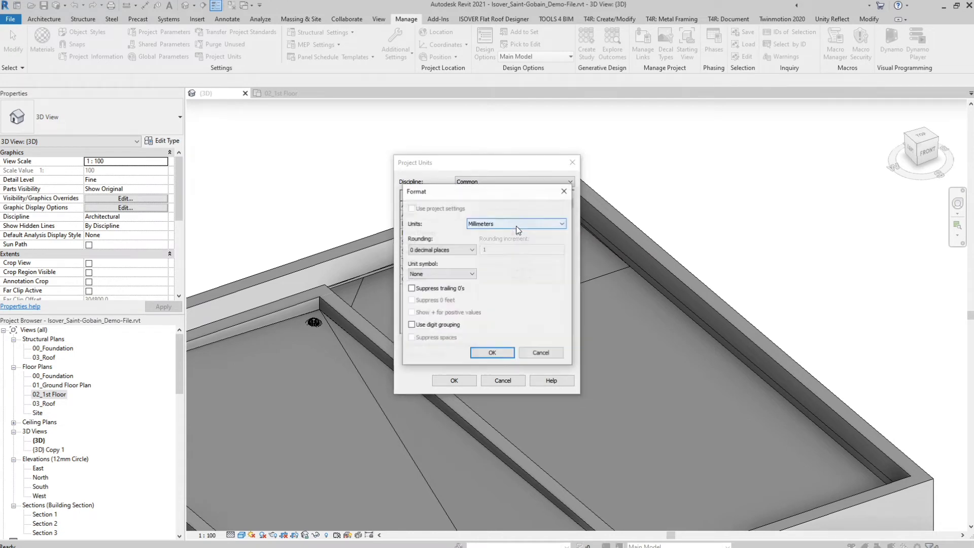
pyautogui.click(471, 250)
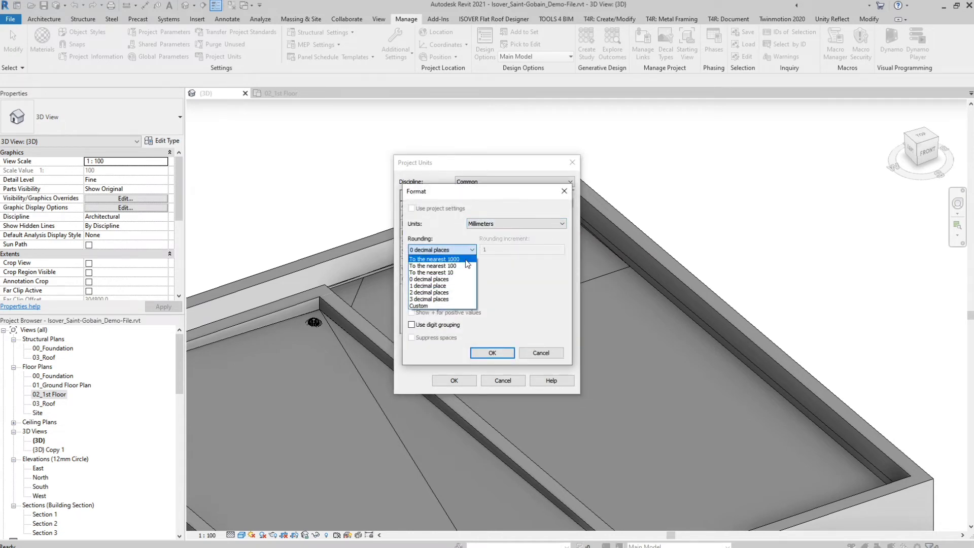
pyautogui.click(461, 299)
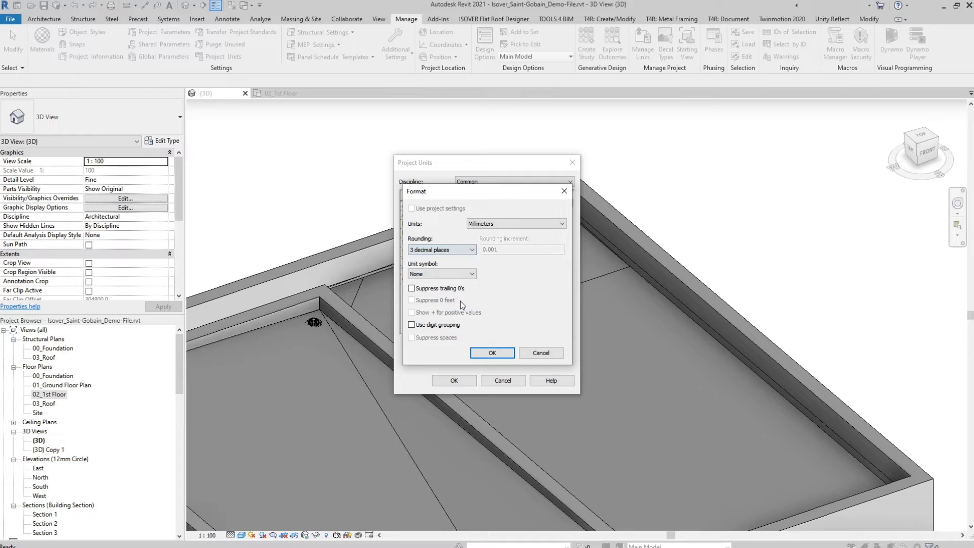
pyautogui.click(497, 351)
pyautogui.click(467, 382)
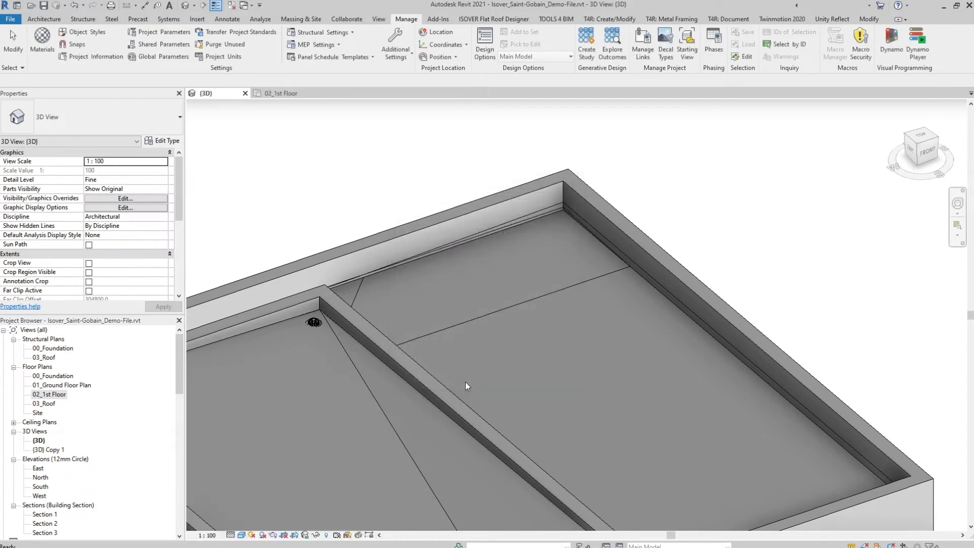
# Read the Roof Line Offset of the slope volume along grid 4 and raise the larger roof's edge there to an elevation of 191.250.
pyautogui.moveTo(609, 409); pyautogui.dragTo(579, 391, button='middle')
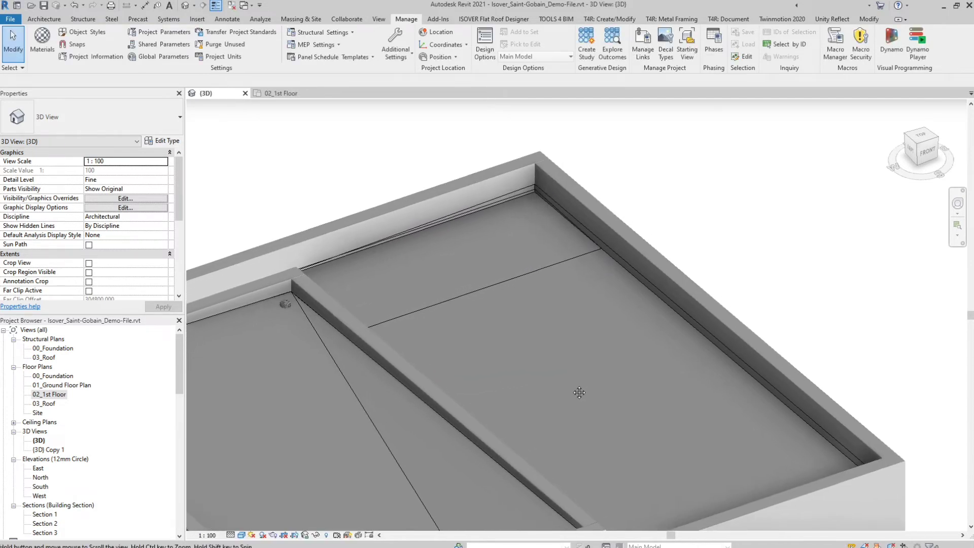
pyautogui.click(610, 249)
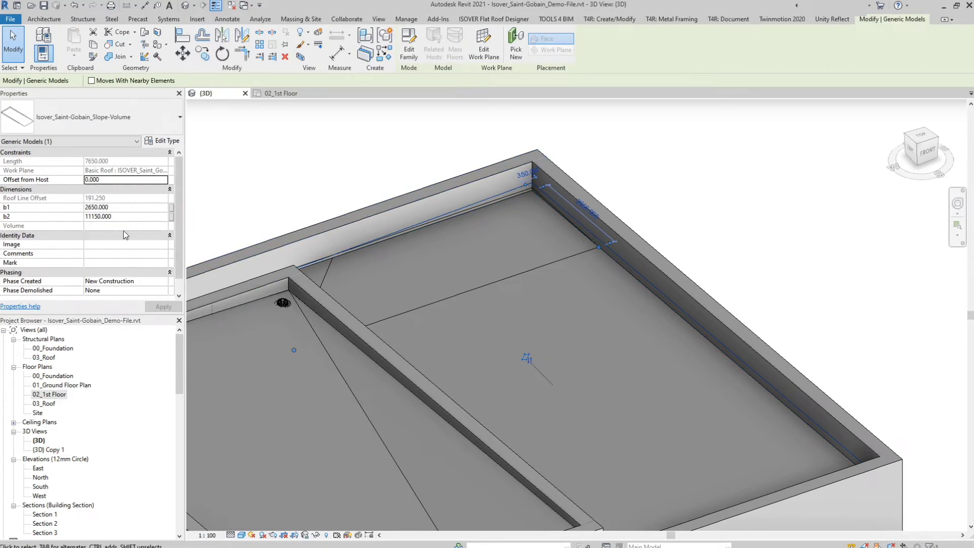
pyautogui.press('Escape')
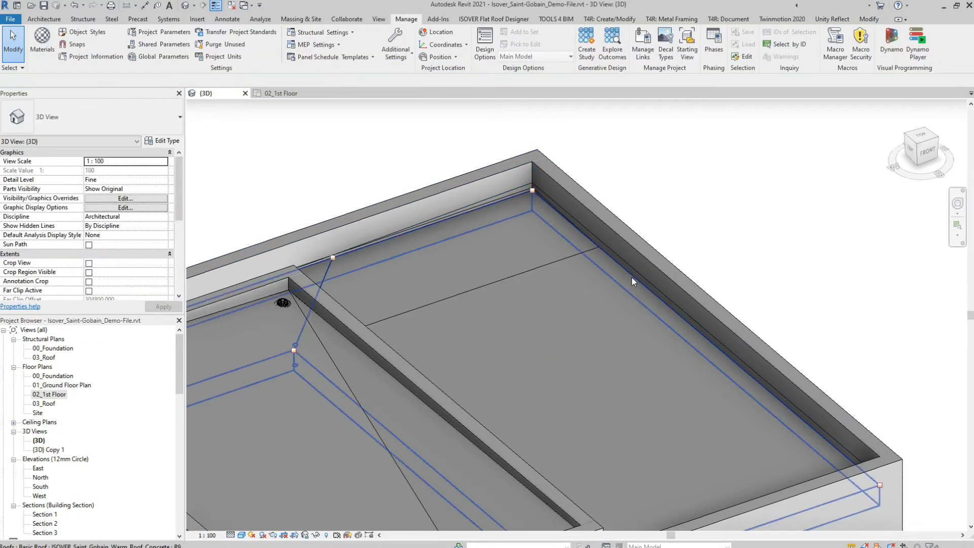
pyautogui.click(632, 280)
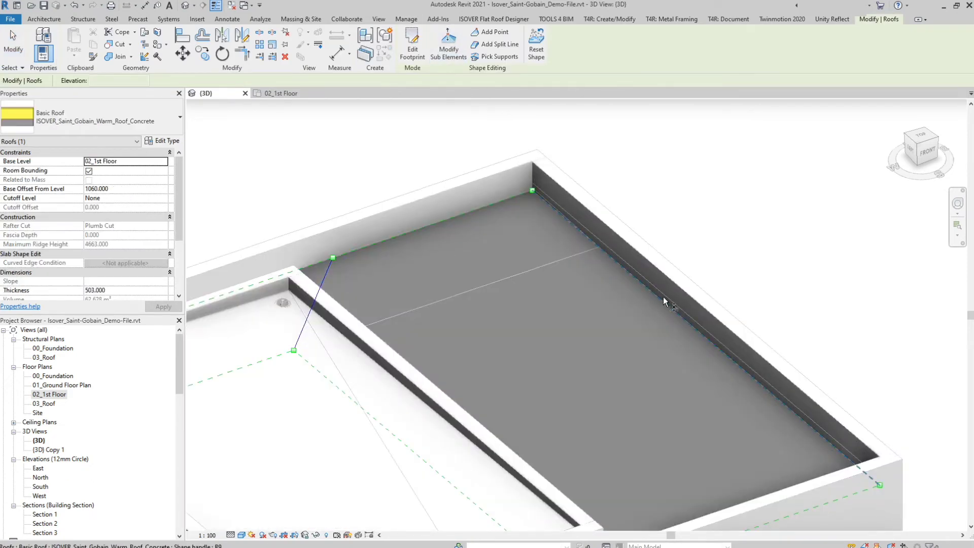
pyautogui.click(663, 305)
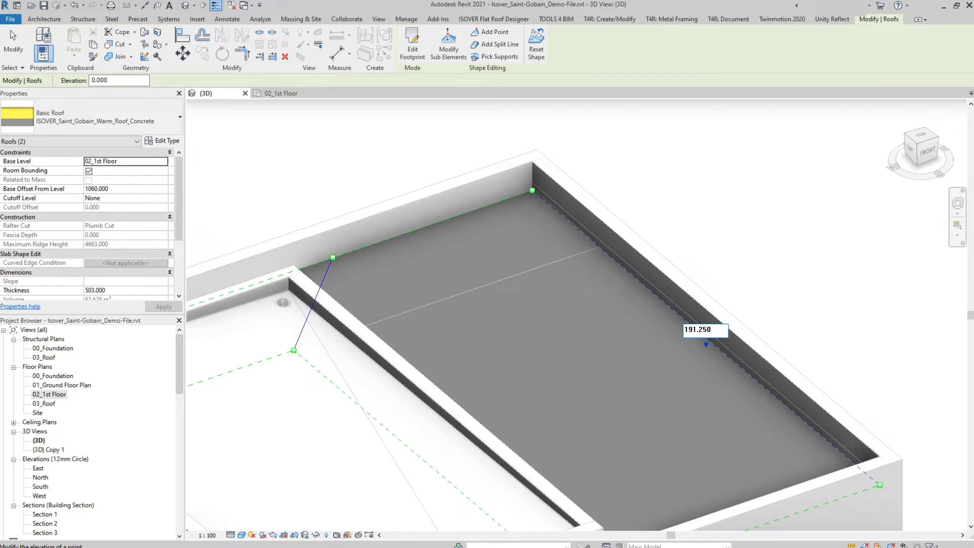
pyautogui.press('Return')
pyautogui.press('Escape')
pyautogui.press('Escape')
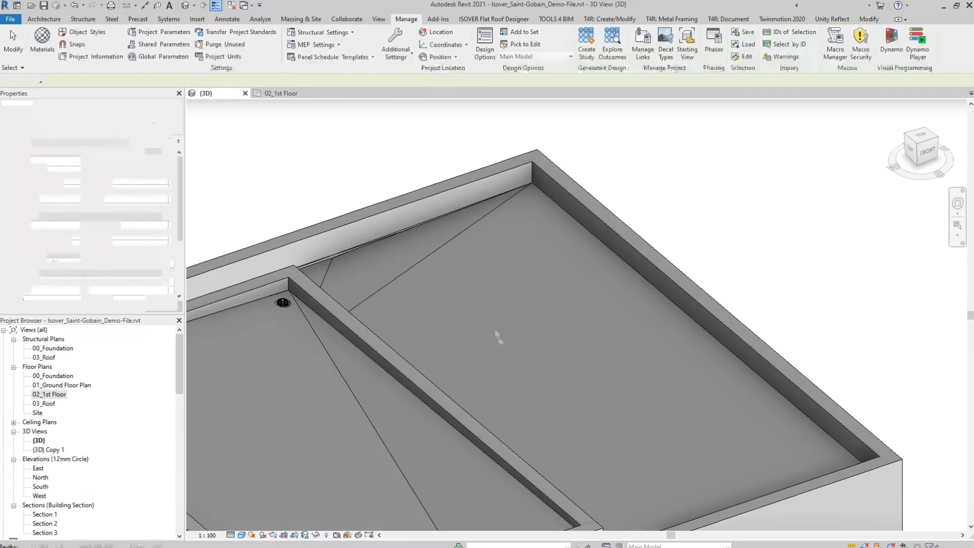
# Check the Roof Line Offset of the slope volume along grid F on the larger roof.
pyautogui.keyDown('shift'); pyautogui.moveTo(498, 337); pyautogui.dragTo(417, 359, button='middle'); pyautogui.keyUp('shift')
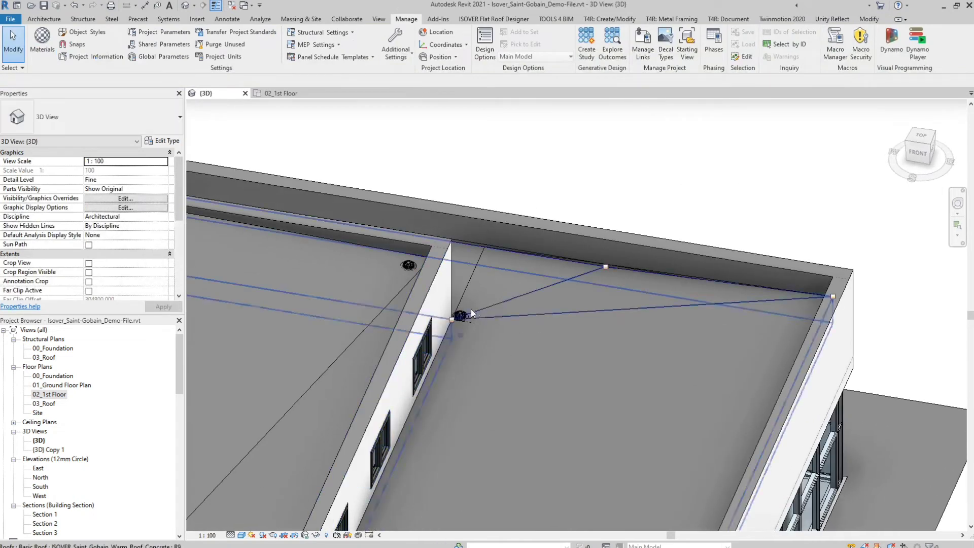
pyautogui.keyDown('shift'); pyautogui.moveTo(552, 350); pyautogui.dragTo(619, 279, button='middle'); pyautogui.keyUp('shift')
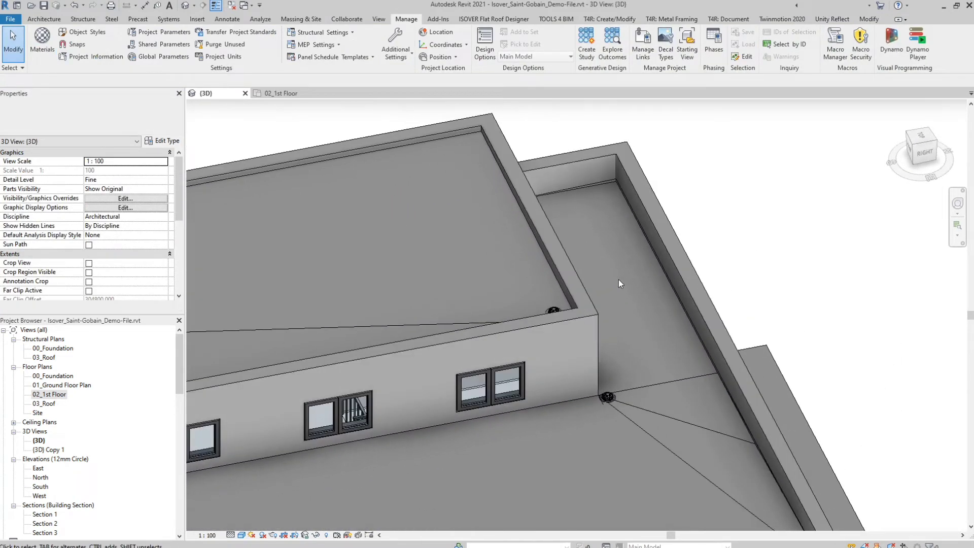
pyautogui.click(602, 181)
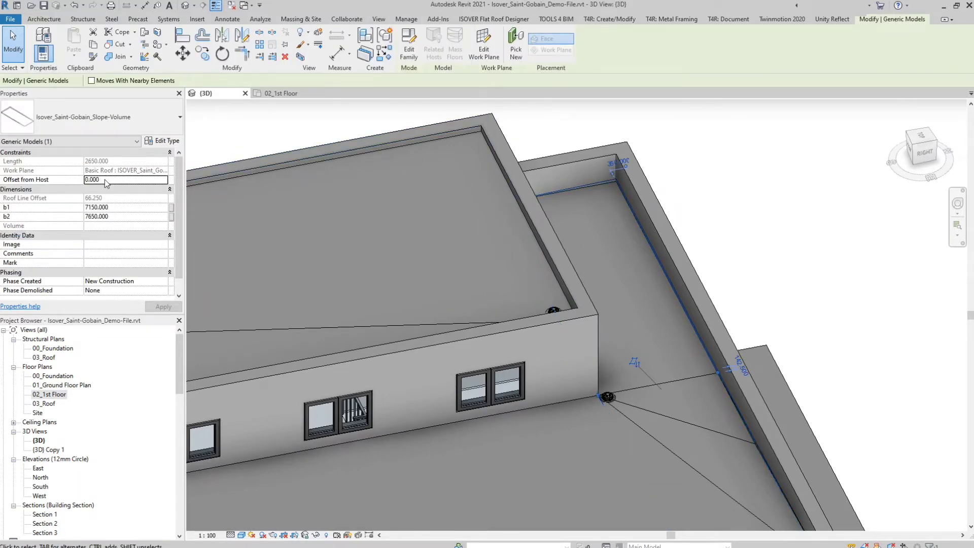
pyautogui.press('Escape')
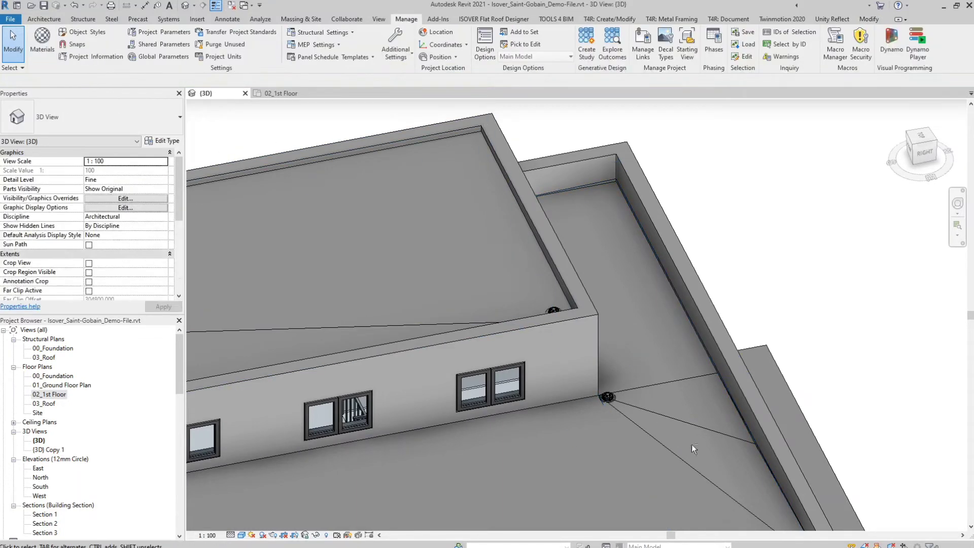
# Raise the larger roof's edge along grid F, between grid 1 and the split line, to an elevation of 66.250.
pyautogui.keyDown('shift'); pyautogui.moveTo(691, 443); pyautogui.dragTo(657, 337, button='middle'); pyautogui.keyUp('shift')
pyautogui.click(658, 336)
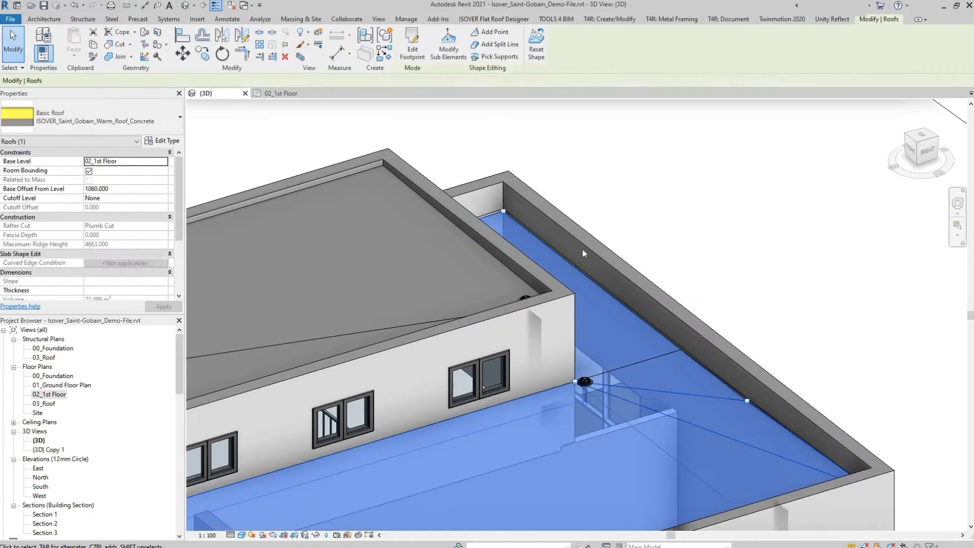
pyautogui.click(494, 44)
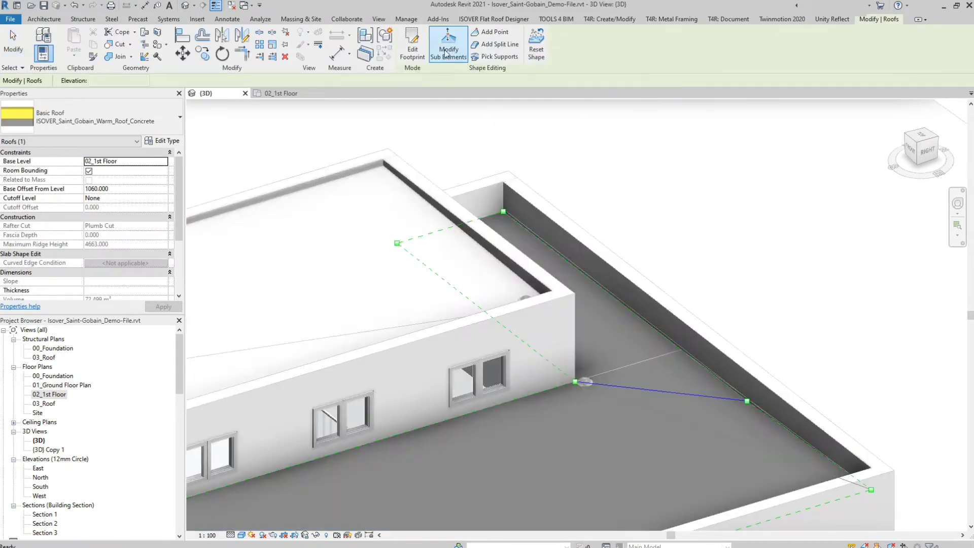
pyautogui.click(610, 298)
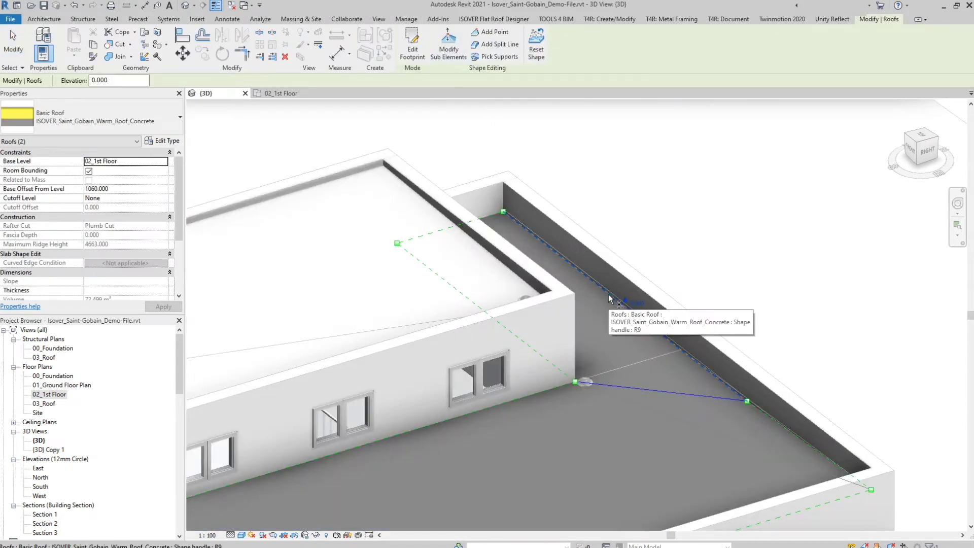
pyautogui.click(638, 304)
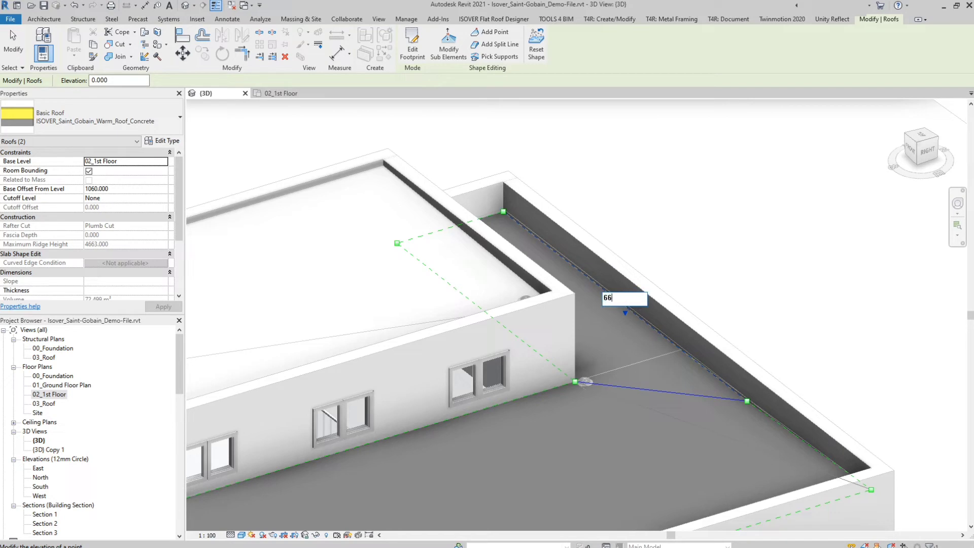
pyautogui.press('Return')
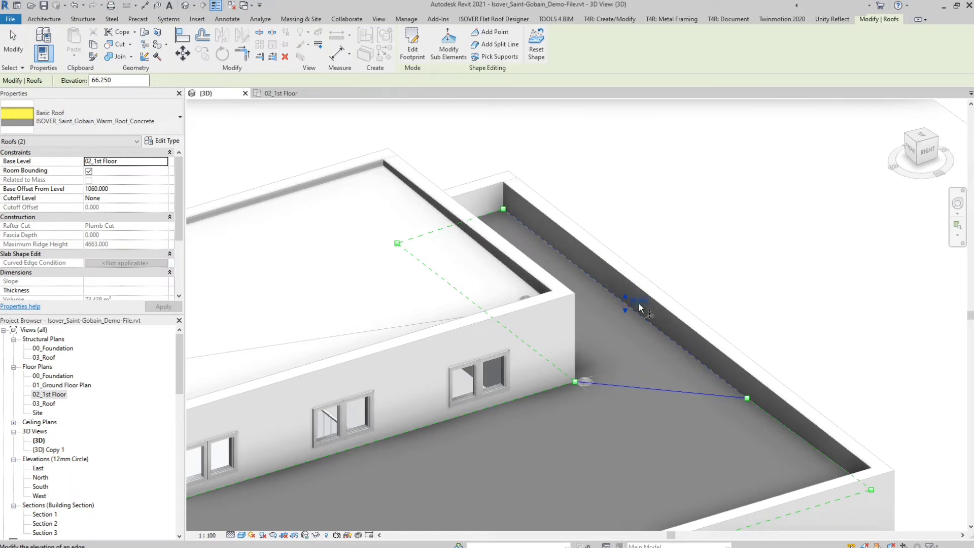
pyautogui.press('Escape')
pyautogui.press('Escape')
pyautogui.keyDown('shift'); pyautogui.moveTo(672, 402); pyautogui.dragTo(502, 326, button='middle'); pyautogui.keyUp('shift')
pyautogui.moveTo(583, 388)
pyautogui.keyDown('shift'); pyautogui.mouseDown(button='middle')
pyautogui.moveTo(600, 409)
pyautogui.moveTo(641, 416)
pyautogui.moveTo(593, 400)
pyautogui.mouseUp(button='middle'); pyautogui.keyUp('shift')
pyautogui.keyDown('shift'); pyautogui.moveTo(654, 417); pyautogui.dragTo(594, 413, button='middle'); pyautogui.keyUp('shift')
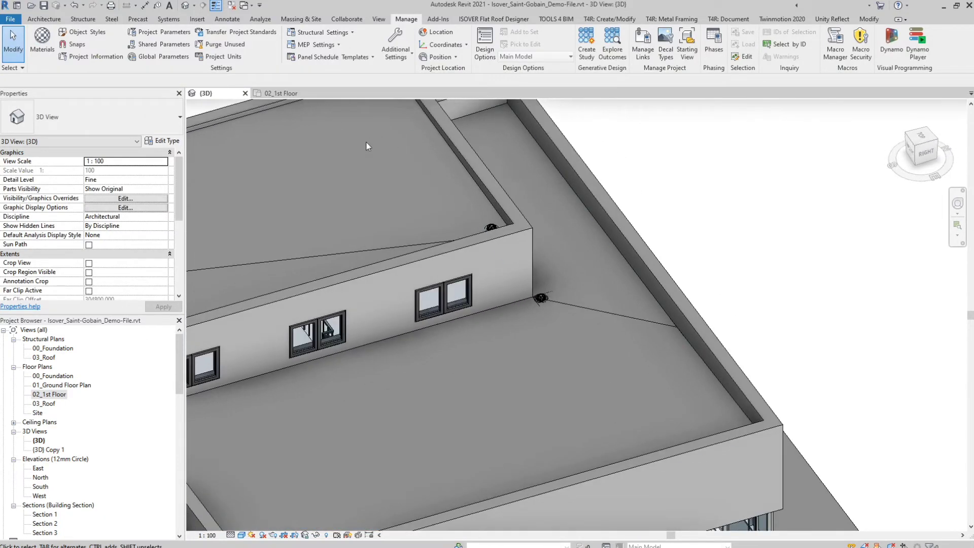
# In the 02_1st Floor plan, set the work plane to the larger roof's face on the grid 4 side of the split line.
pyautogui.click(288, 92)
pyautogui.moveTo(472, 261)
pyautogui.mouseDown(button='middle')
pyautogui.moveTo(490, 276)
pyautogui.moveTo(472, 253)
pyautogui.mouseUp(button='middle')
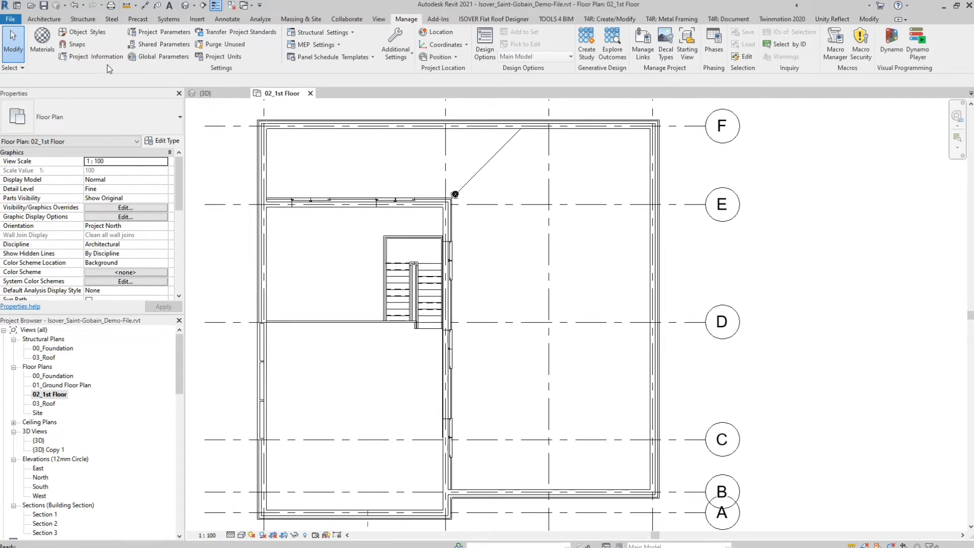
pyautogui.click(50, 19)
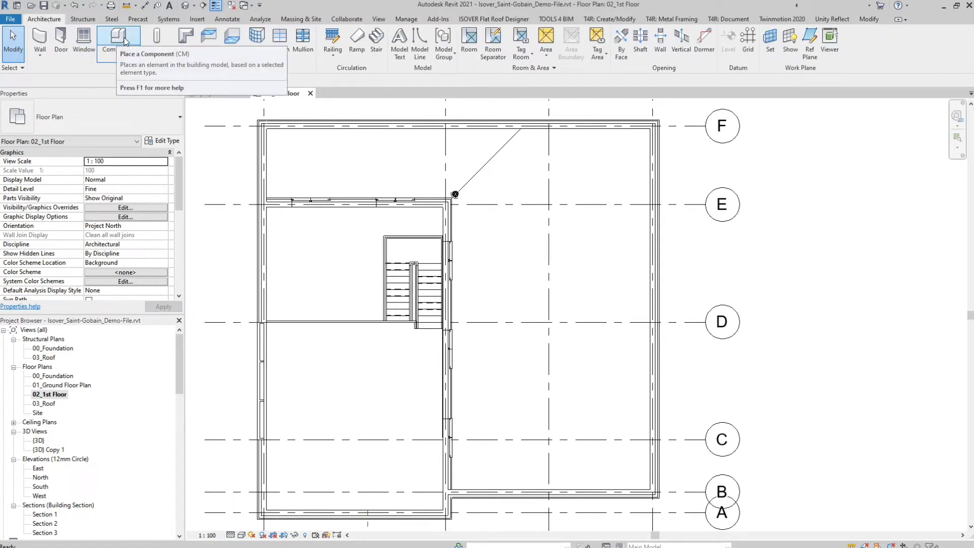
pyautogui.click(770, 39)
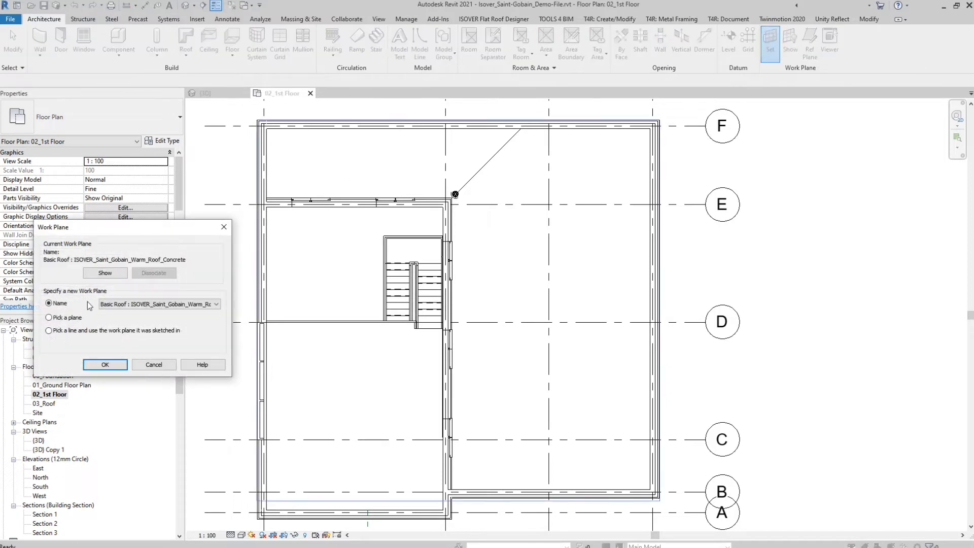
pyautogui.click(105, 365)
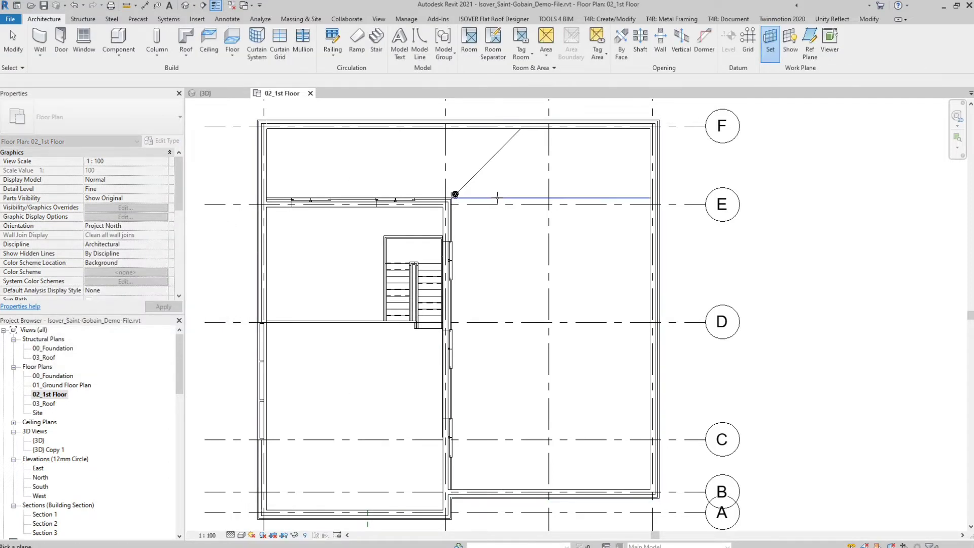
pyautogui.click(495, 159)
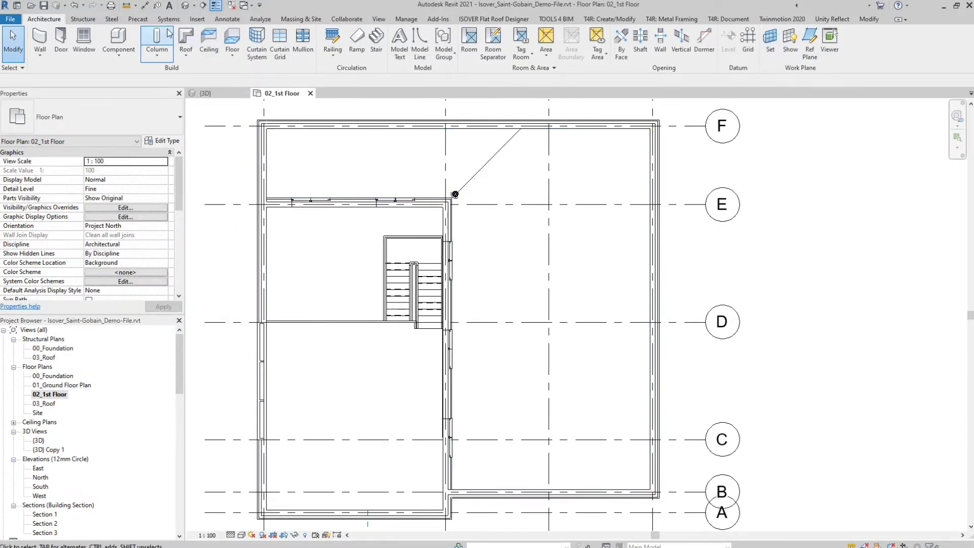
# Place an Isover_Saint-Gobain_Wedge-Volume along the wall at grid 2, from the inner corner near grid E to the wall at grid B.
pyautogui.click(118, 40)
pyautogui.click(151, 121)
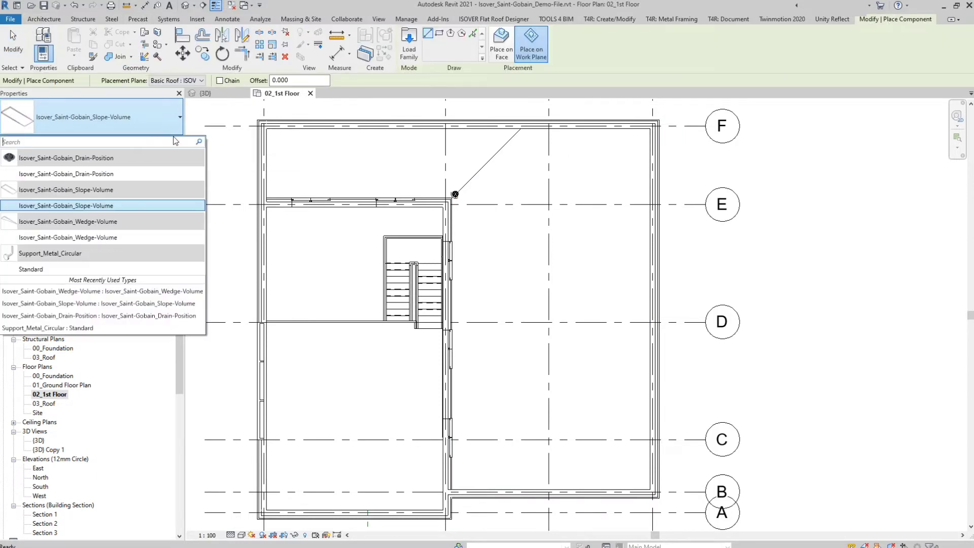
pyautogui.click(132, 236)
pyautogui.scroll(6, 451, 167)
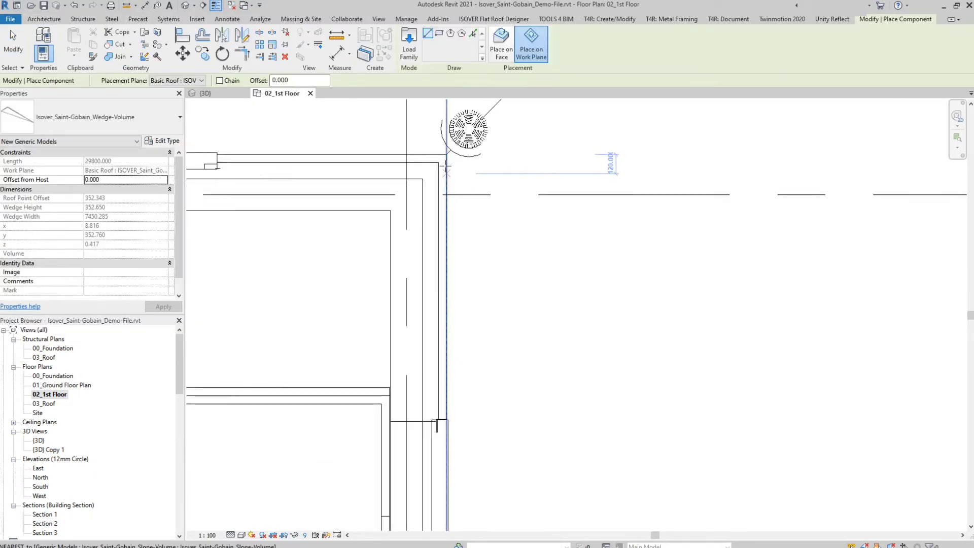
pyautogui.scroll(-6, 446, 148)
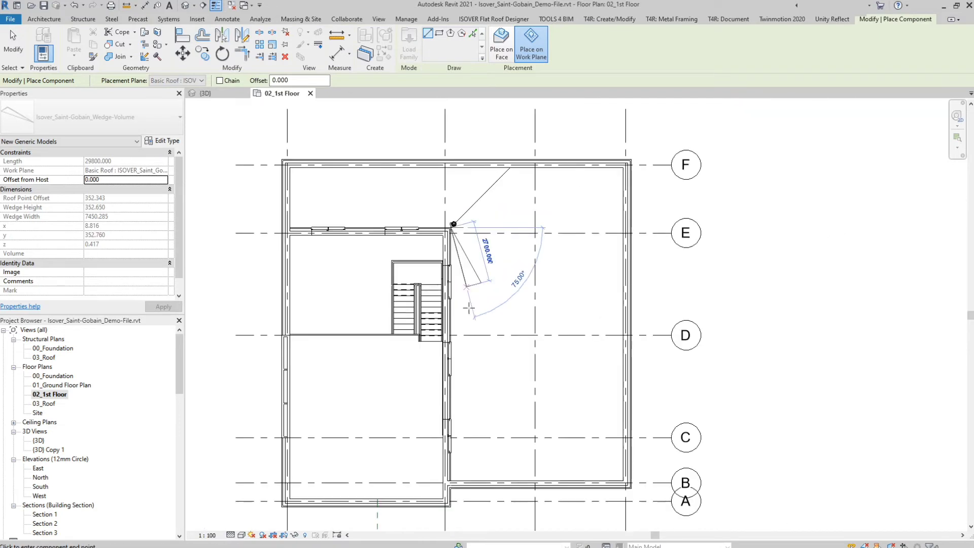
pyautogui.scroll(3, 424, 313)
pyautogui.scroll(4, 424, 314)
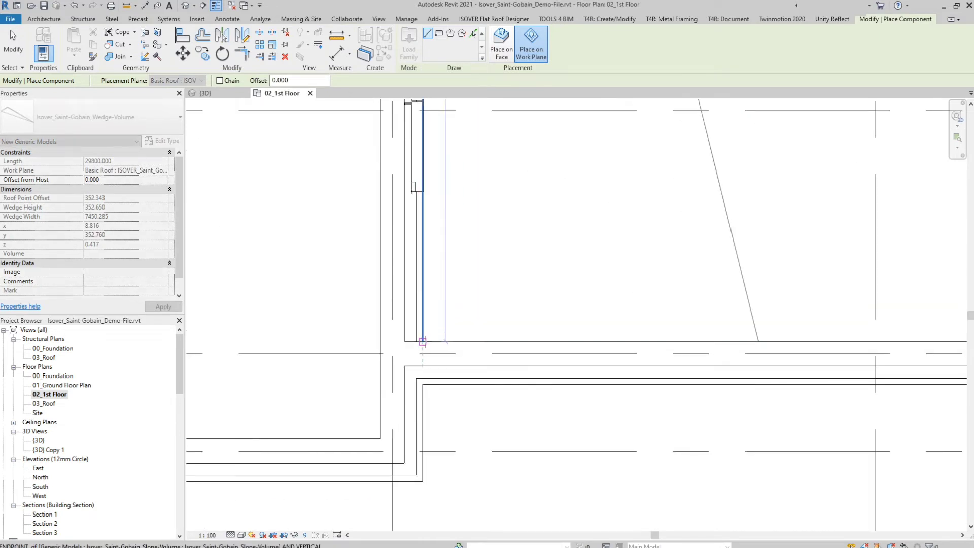
pyautogui.click(422, 341)
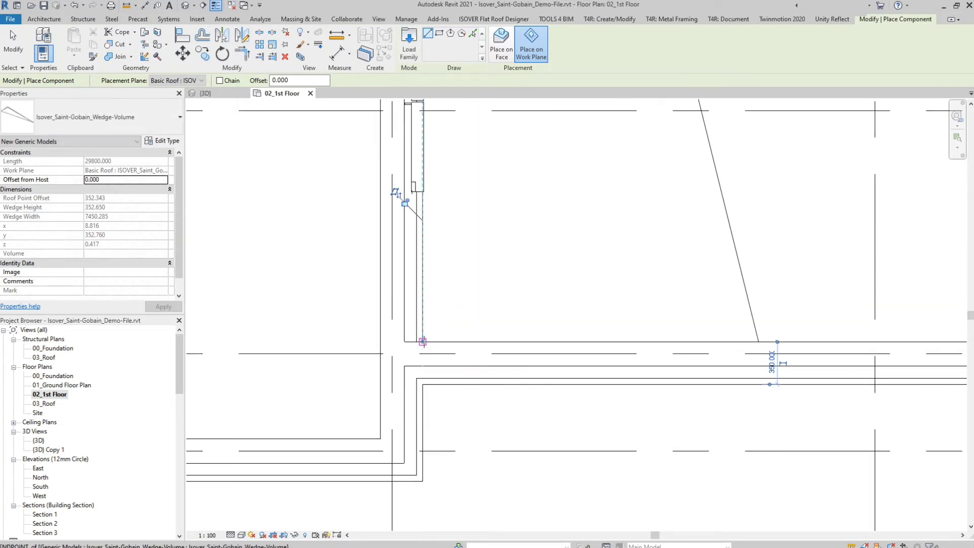
pyautogui.scroll(-5, 432, 329)
pyautogui.press('Escape')
pyautogui.scroll(-2, 441, 314)
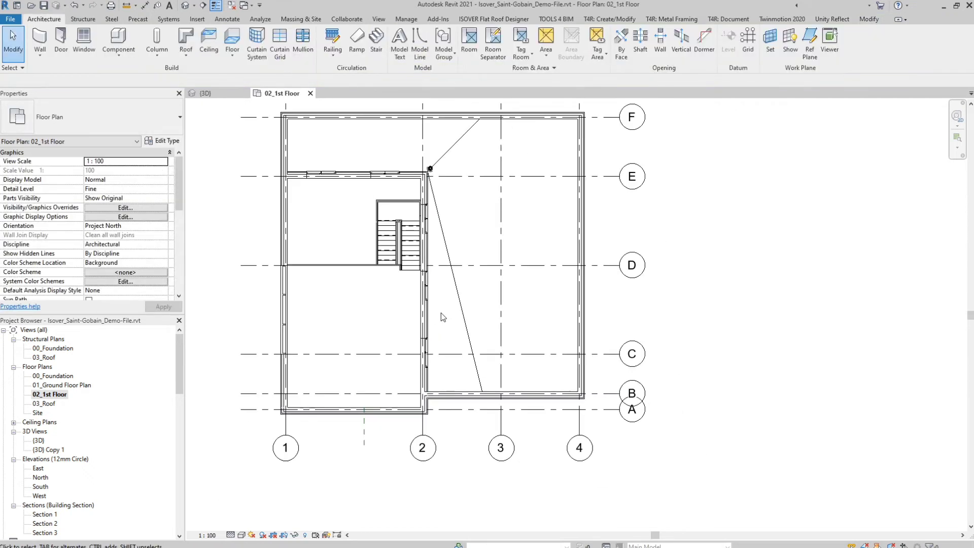
pyautogui.moveTo(442, 314); pyautogui.dragTo(434, 350, button='middle')
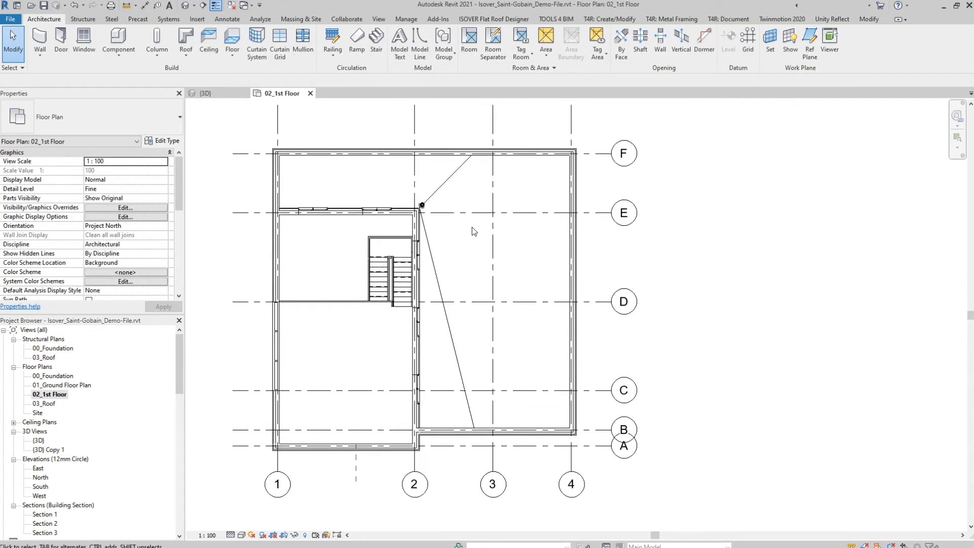
# Set the work plane to the larger roof's other face, between grids E and F beside the split line.
pyautogui.click(770, 41)
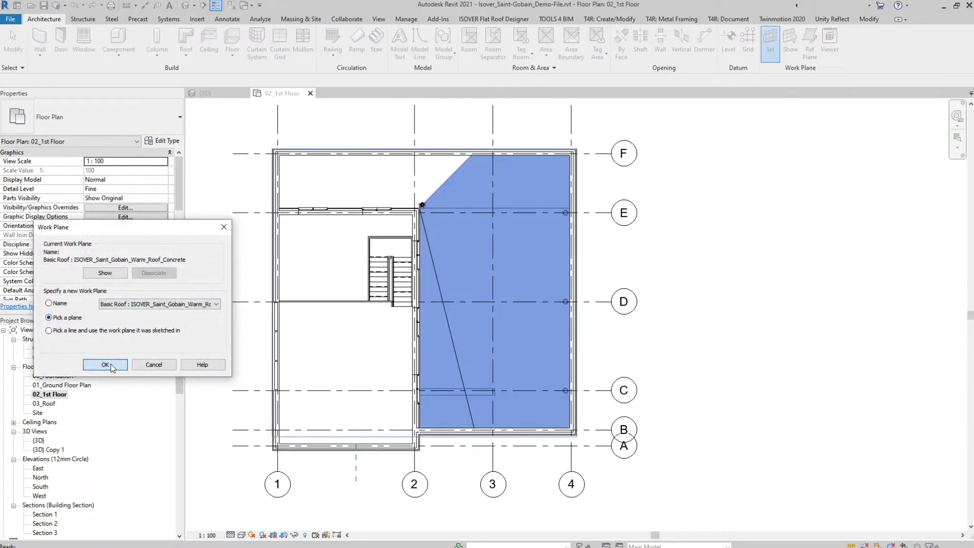
pyautogui.click(111, 365)
pyautogui.click(427, 201)
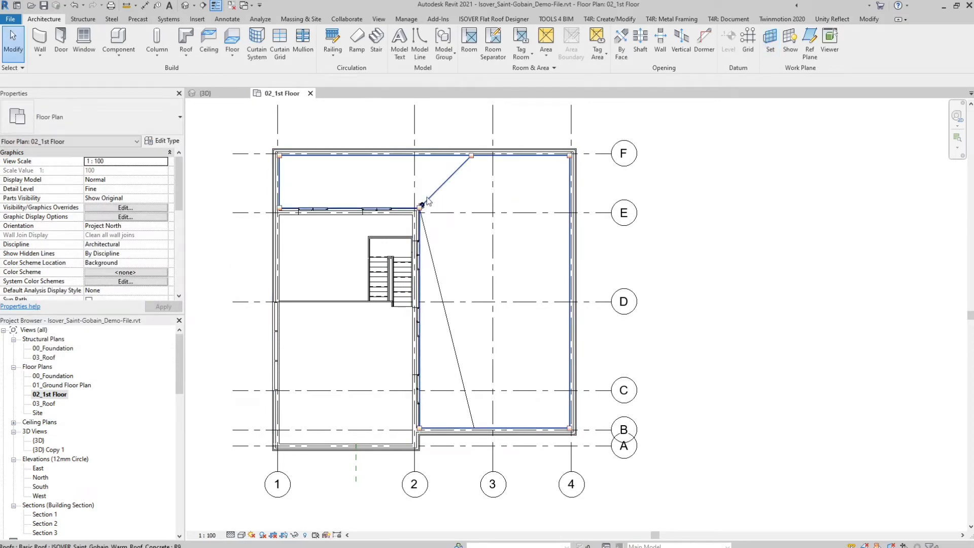
# Place a second wedge volume along the wall at grid E, 7150 mm from the inner corner near grid 2 to the wall at grid 1.
pyautogui.click(135, 47)
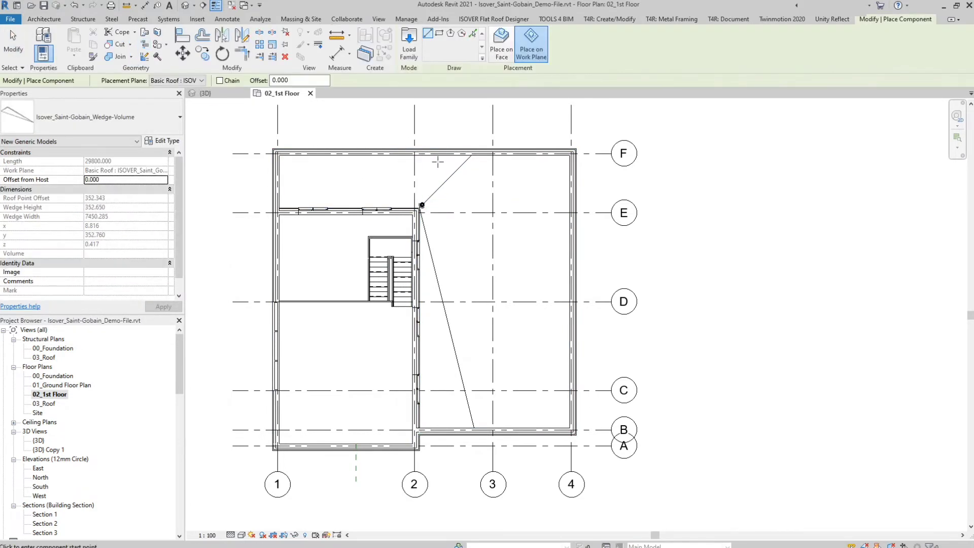
pyautogui.click(422, 205)
pyautogui.scroll(5, 422, 205)
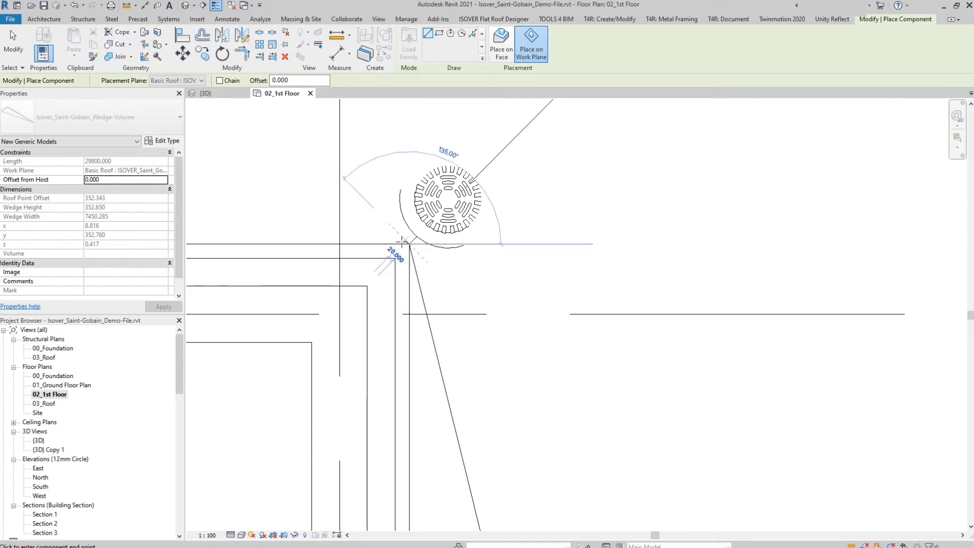
pyautogui.scroll(-5, 402, 241)
pyautogui.moveTo(443, 261); pyautogui.dragTo(788, 241, button='middle')
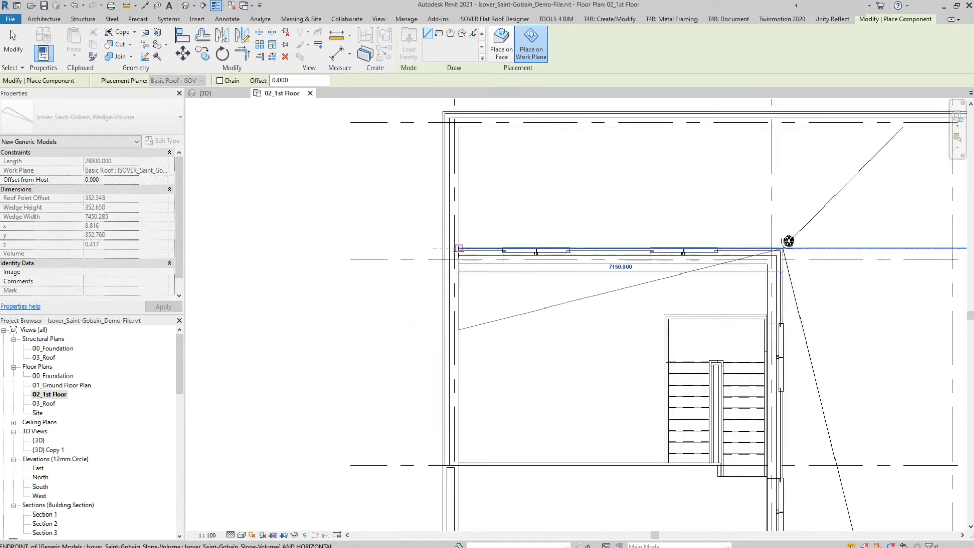
pyautogui.scroll(5, 460, 242)
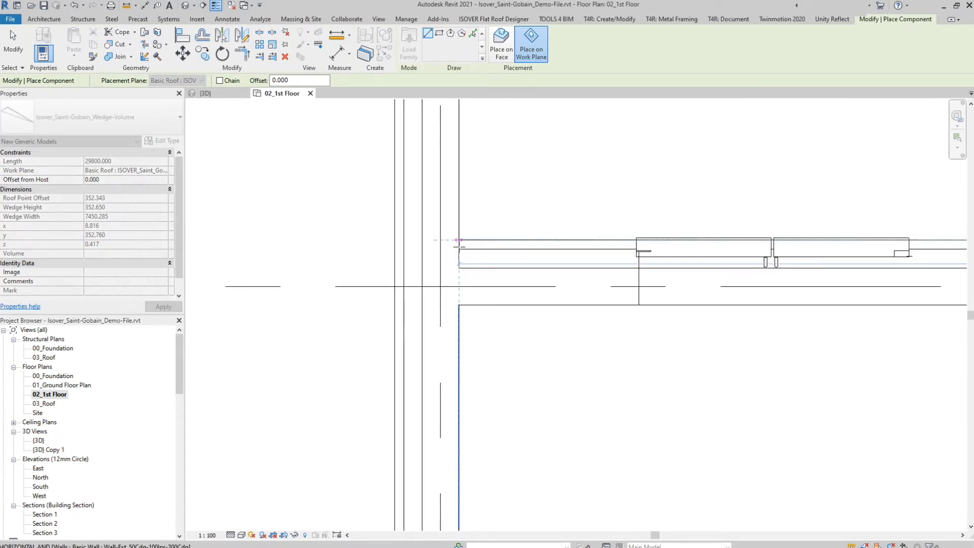
pyautogui.click(459, 247)
pyautogui.scroll(-7, 459, 246)
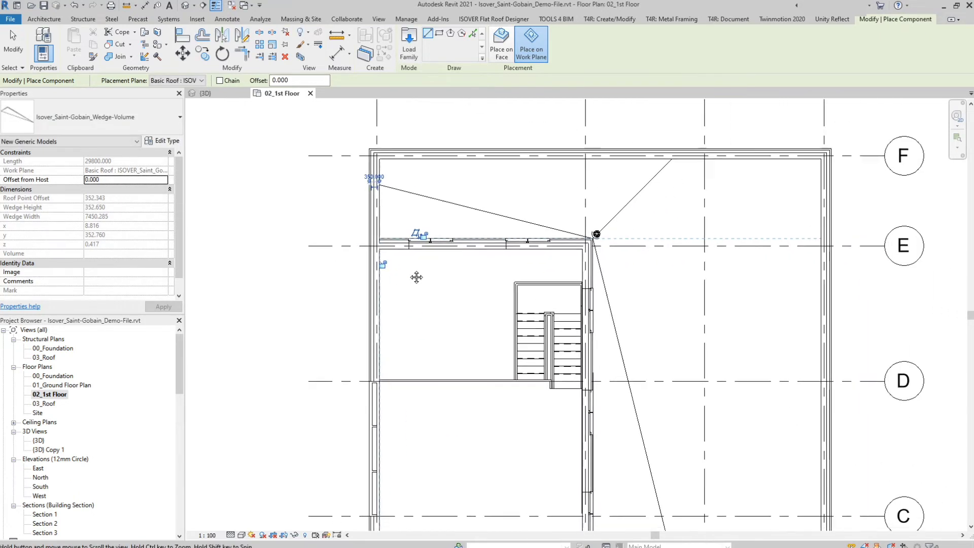
pyautogui.press('Escape')
pyautogui.press('Escape')
pyautogui.scroll(-3, 457, 280)
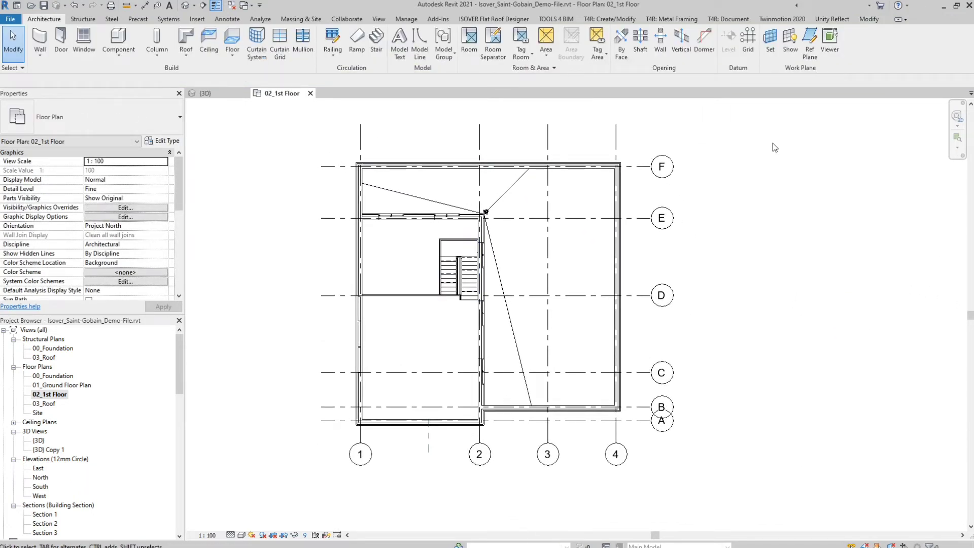
# Draw a short vertical reference plane from the first wedge volume's outer end near grid B, extending past the wall.
pyautogui.click(810, 55)
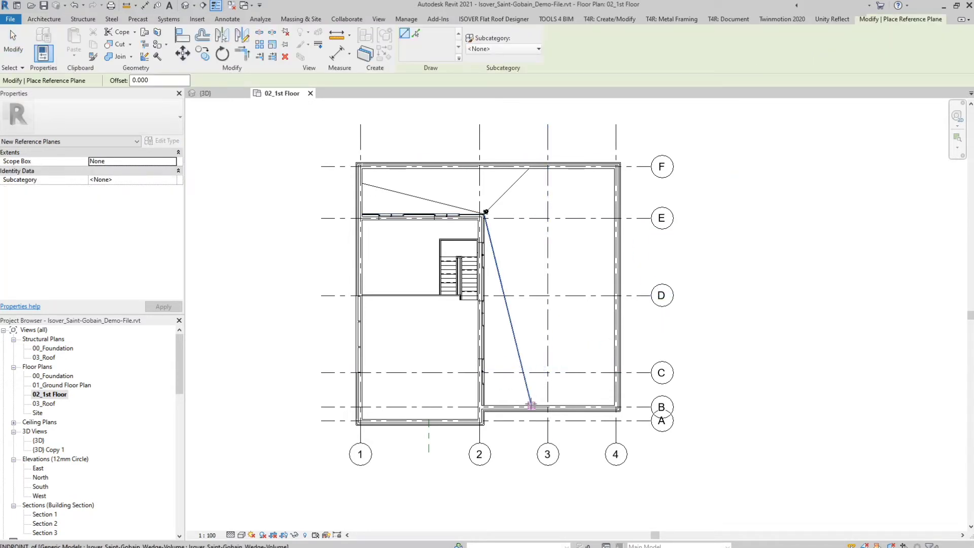
pyautogui.click(531, 419)
pyautogui.press('Escape')
pyautogui.press('Escape')
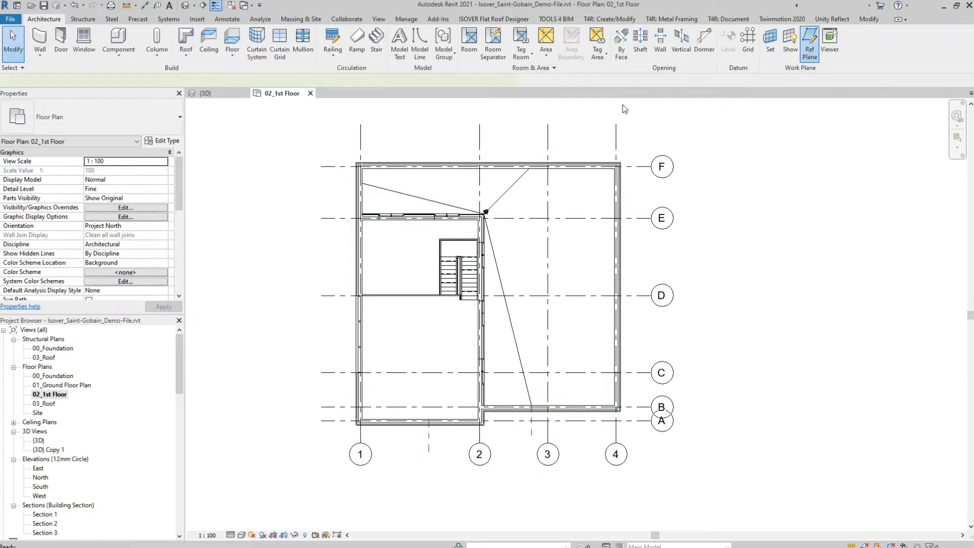
# Draw a short horizontal reference plane from the second wedge volume's outer end near grid 1, extending past the wall.
pyautogui.press('r')
pyautogui.press('p')
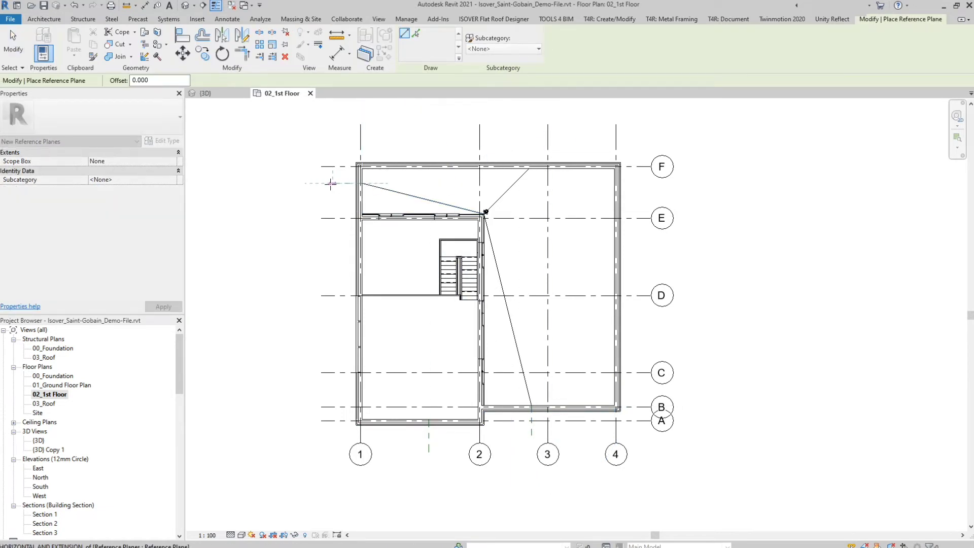
pyautogui.click(331, 184)
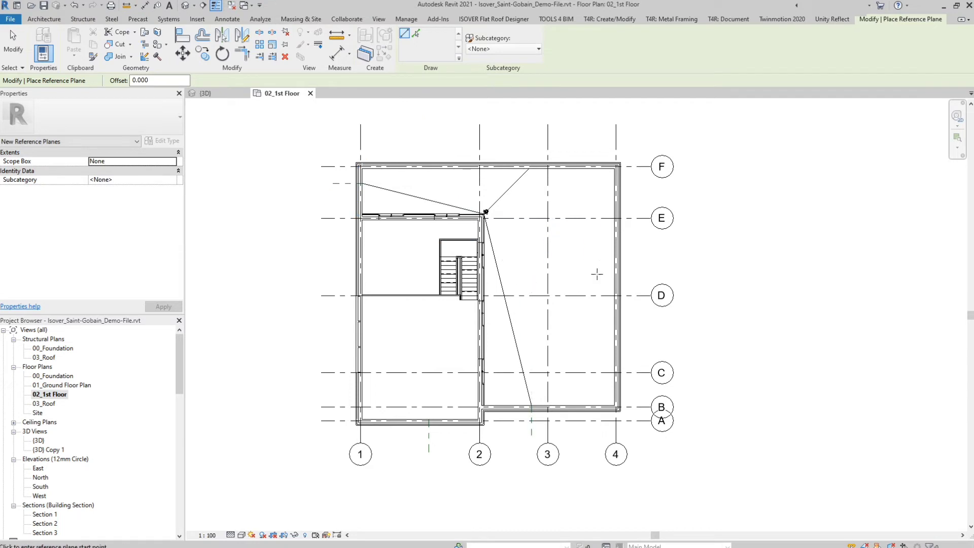
pyautogui.press('Escape')
pyautogui.press('Escape')
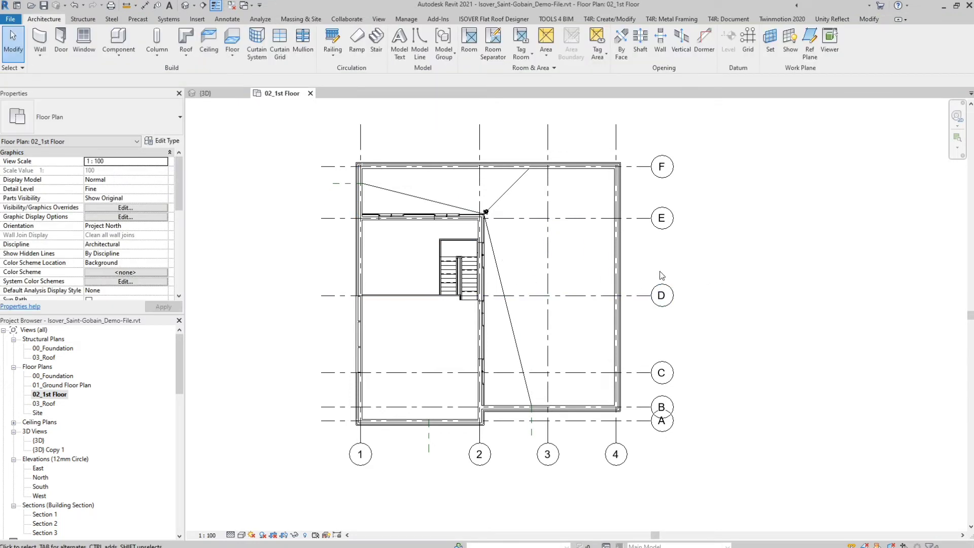
# Add a split line on the larger roof from the inner corner near grid 2 to the reference plane at the grid 1 wall.
pyautogui.click(508, 188)
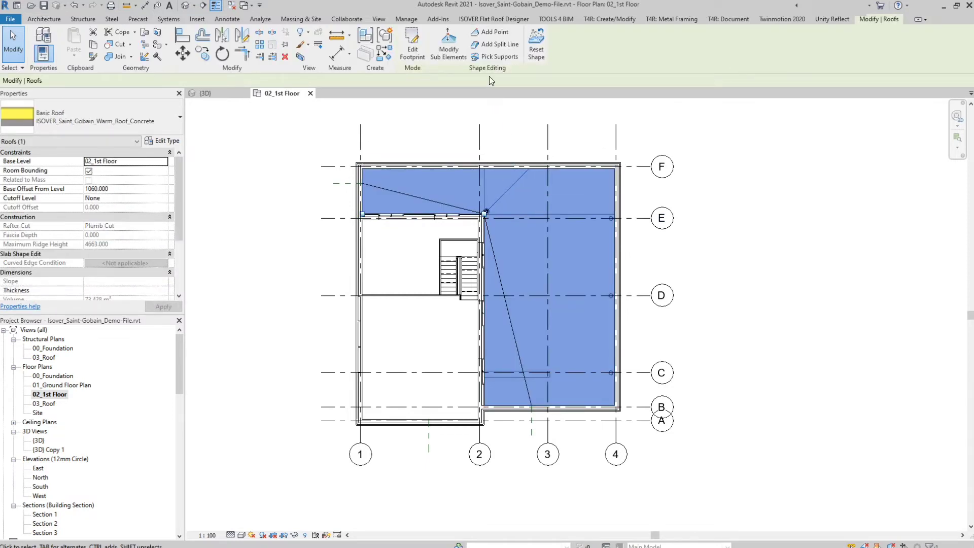
pyautogui.click(497, 45)
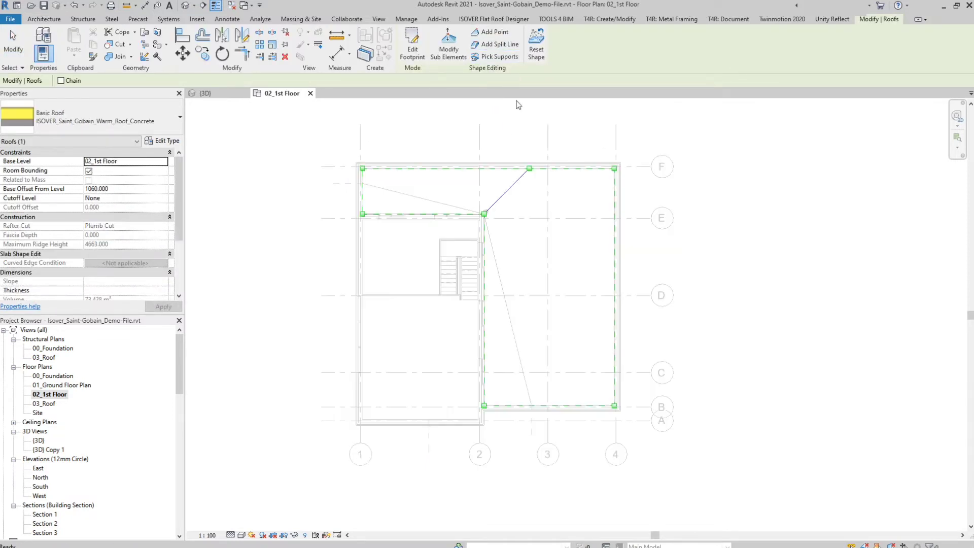
pyautogui.click(484, 213)
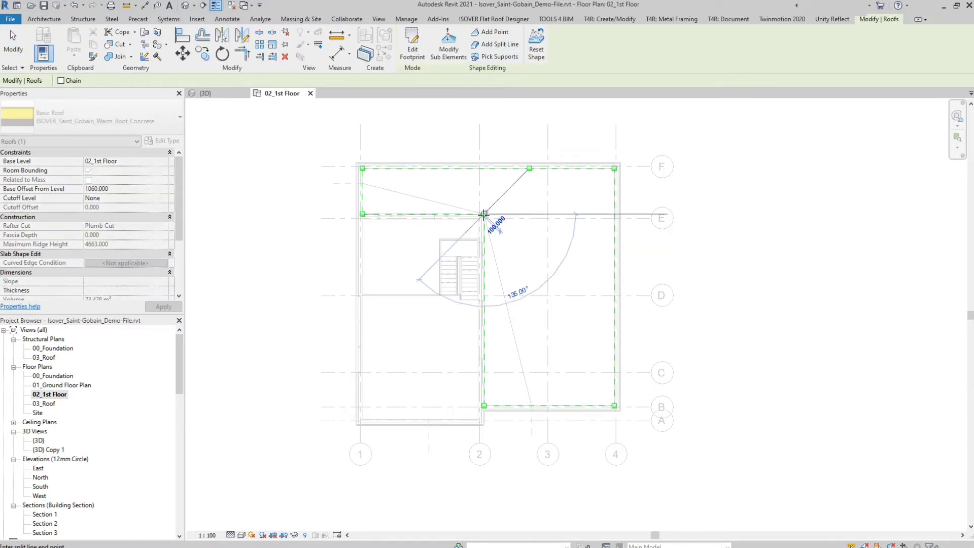
pyautogui.click(362, 183)
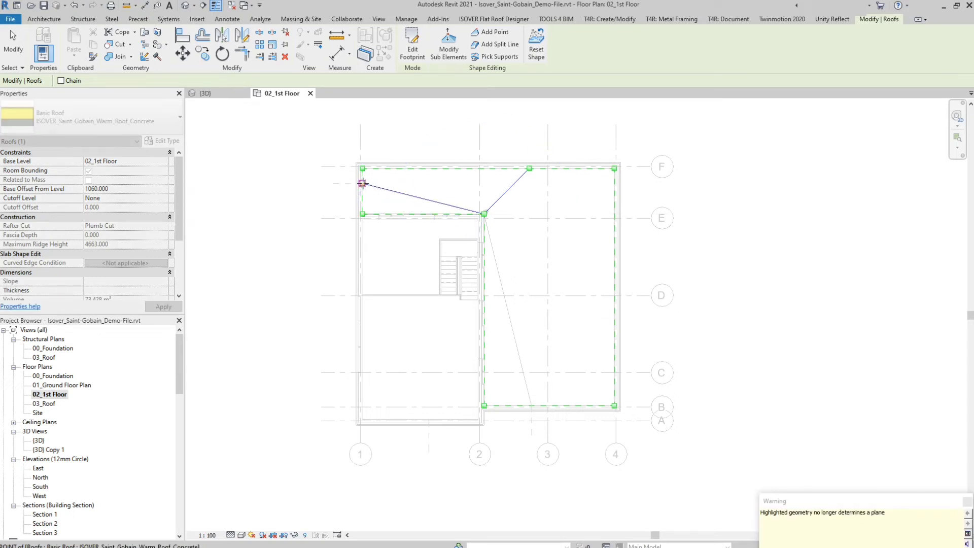
pyautogui.click(484, 215)
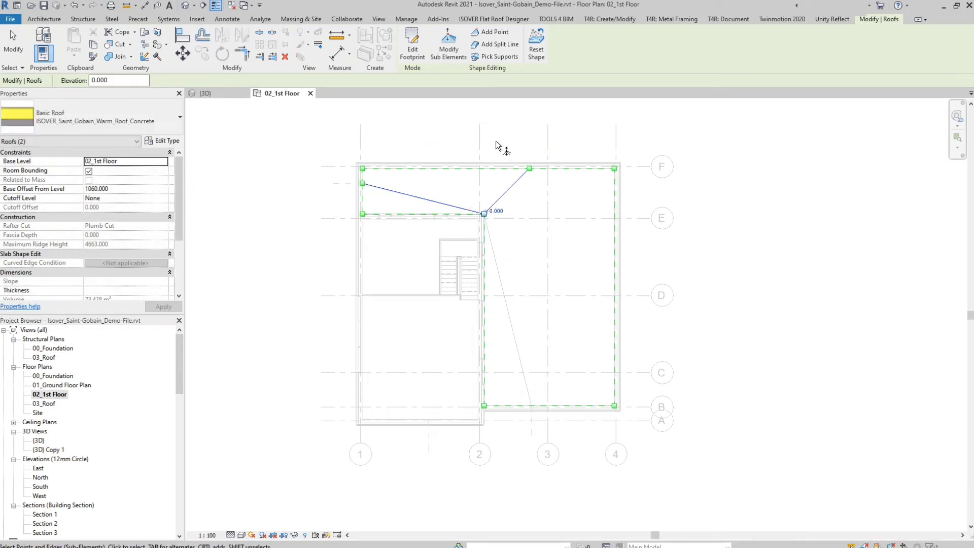
pyautogui.press('Escape')
# Add a split line on the larger roof from the inner corner down to the reference plane at the wall near grid B.
pyautogui.click(504, 166)
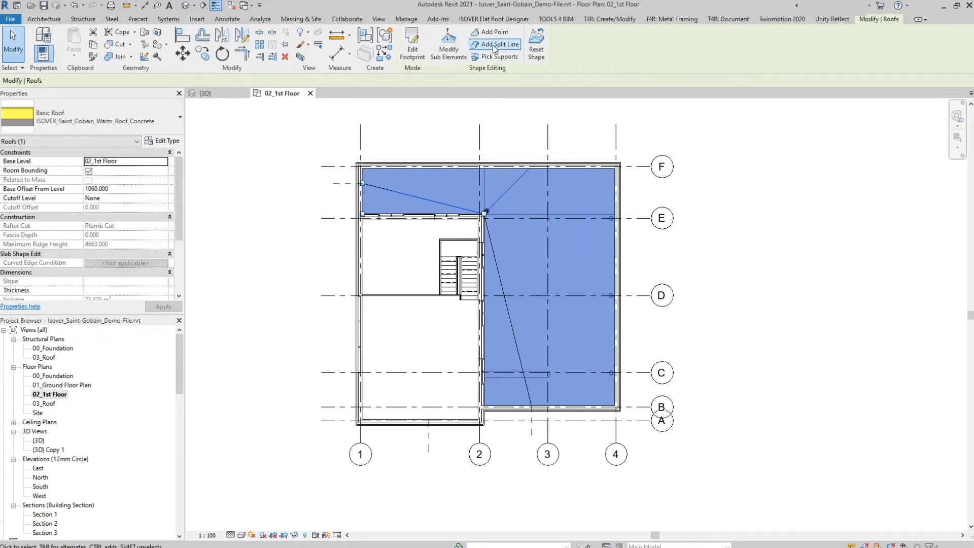
pyautogui.click(531, 404)
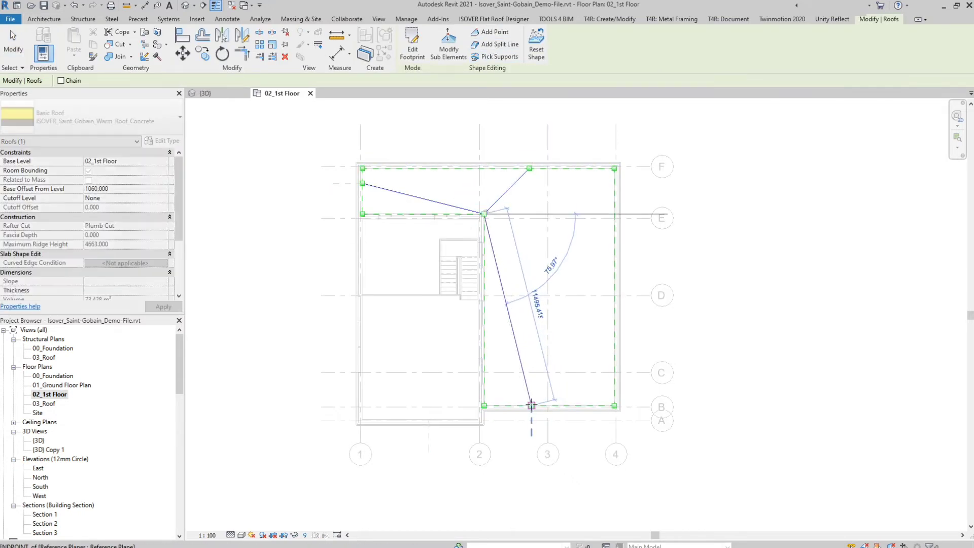
pyautogui.press('Escape')
pyautogui.press('Escape')
pyautogui.scroll(-2, 541, 338)
pyautogui.scroll(1, 568, 313)
# In the 3D view, check the grid E wedge volume's roof point offset and set the larger roof's corner at grids E and 1 to elevation 88.539.
pyautogui.click(217, 95)
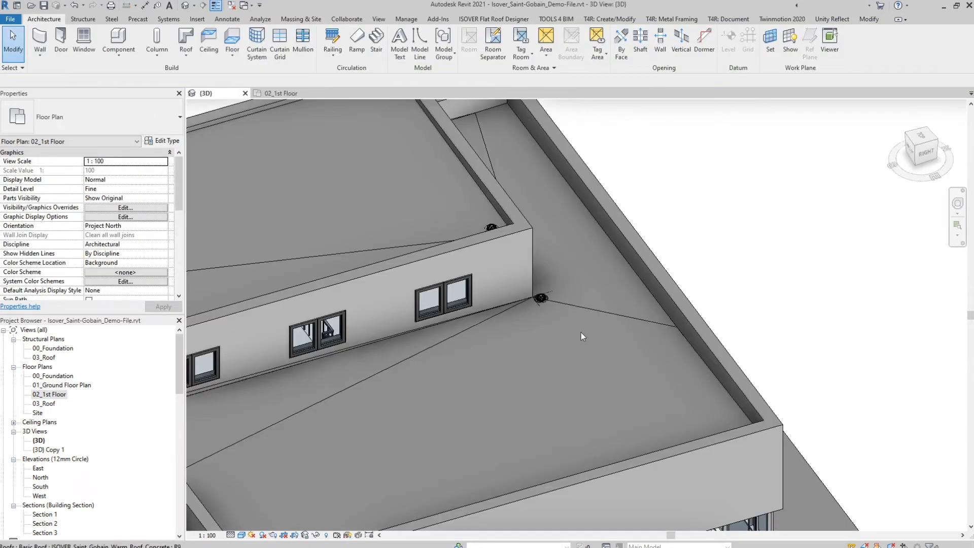
pyautogui.keyDown('shift'); pyautogui.moveTo(581, 334); pyautogui.dragTo(482, 349, button='middle'); pyautogui.keyUp('shift')
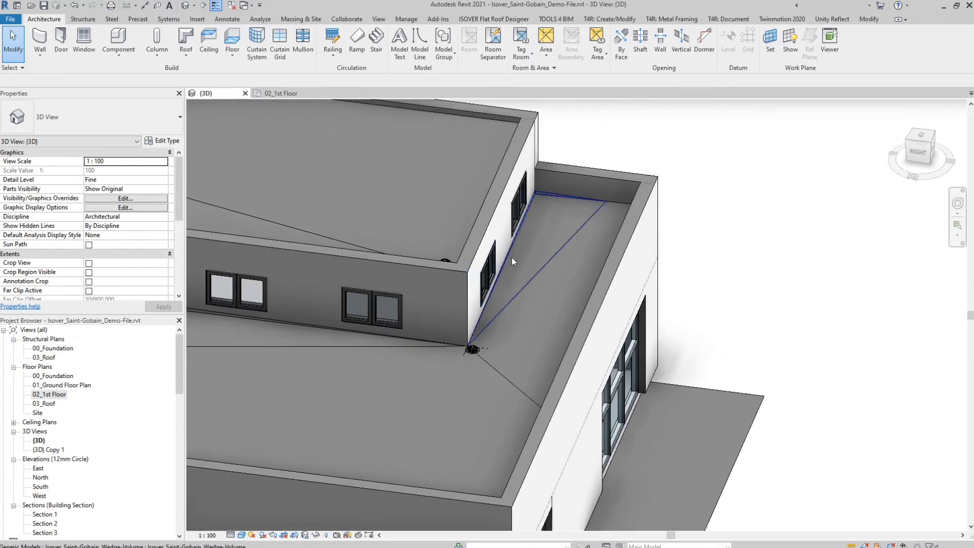
pyautogui.click(551, 192)
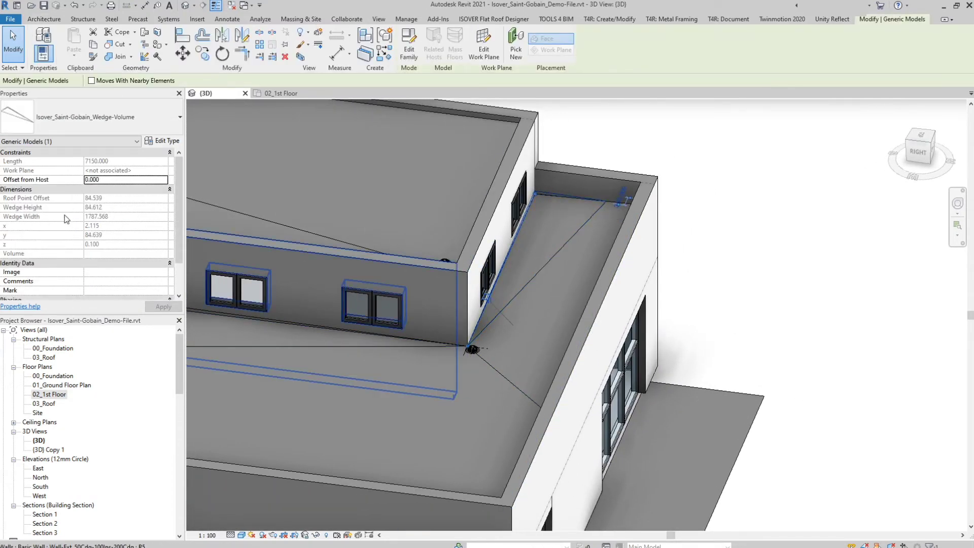
pyautogui.press('Escape')
pyautogui.click(615, 203)
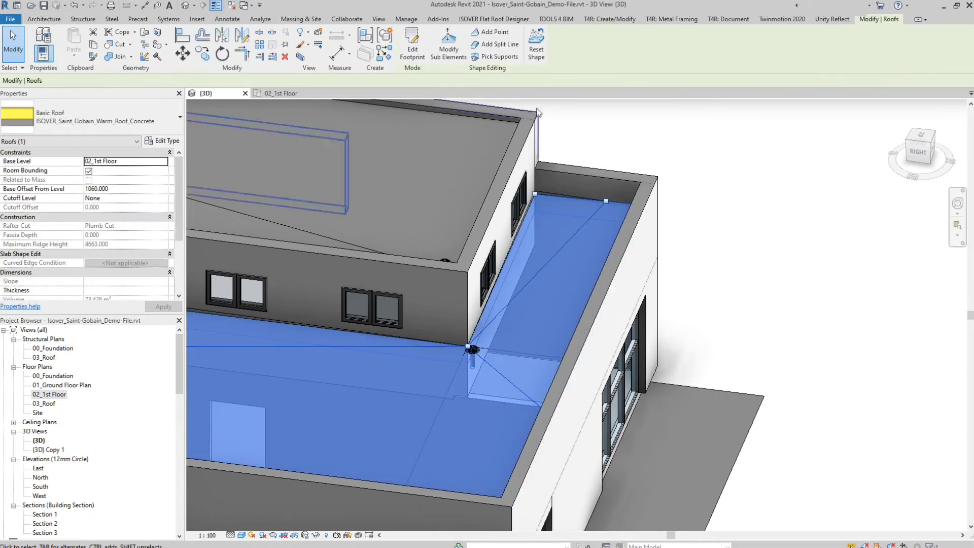
pyautogui.click(449, 43)
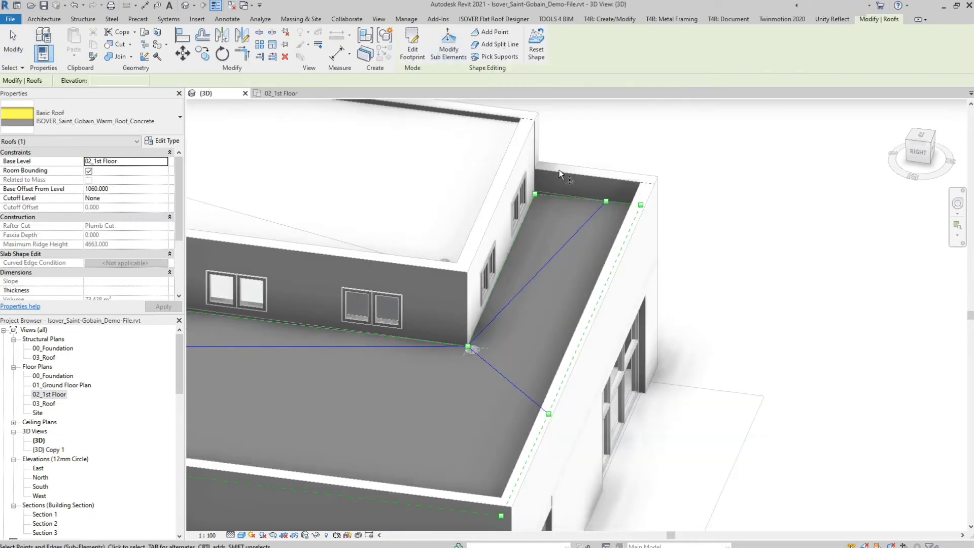
pyautogui.click(545, 192)
pyautogui.write('88.5')
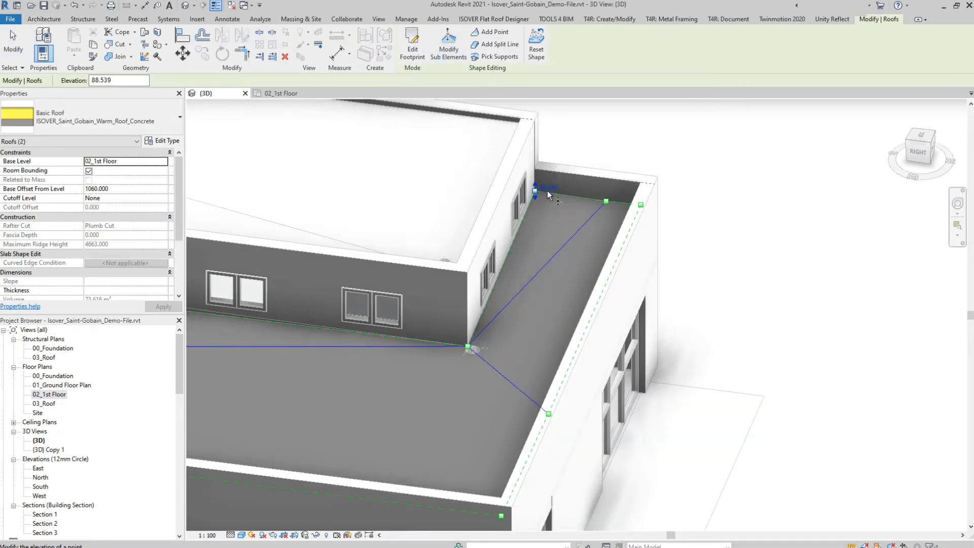
pyautogui.press('Return')
pyautogui.press('Escape')
# Check the grid 2 wedge volume's roof point offset and set the larger roof's corner at grids B and 2 to elevation 131.833.
pyautogui.scroll(5, 713, 363)
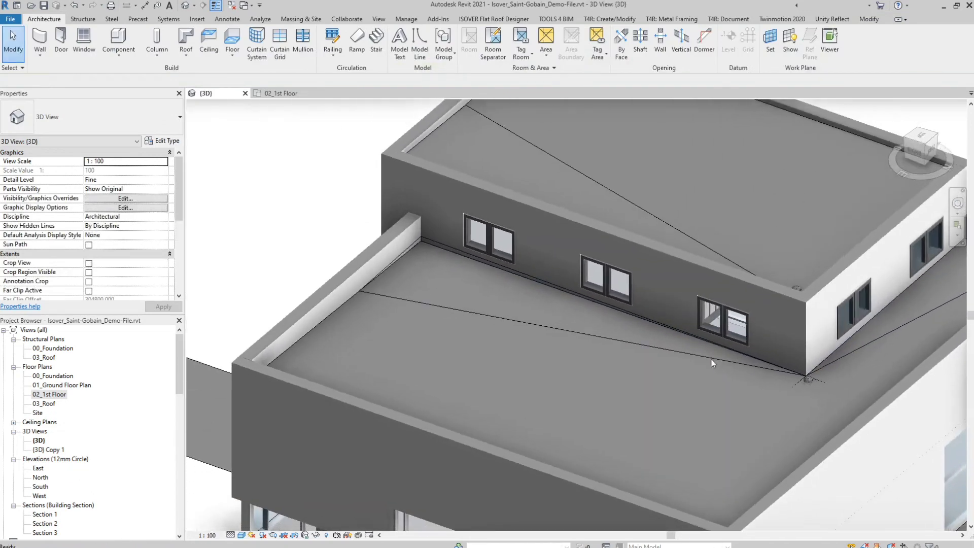
pyautogui.click(447, 246)
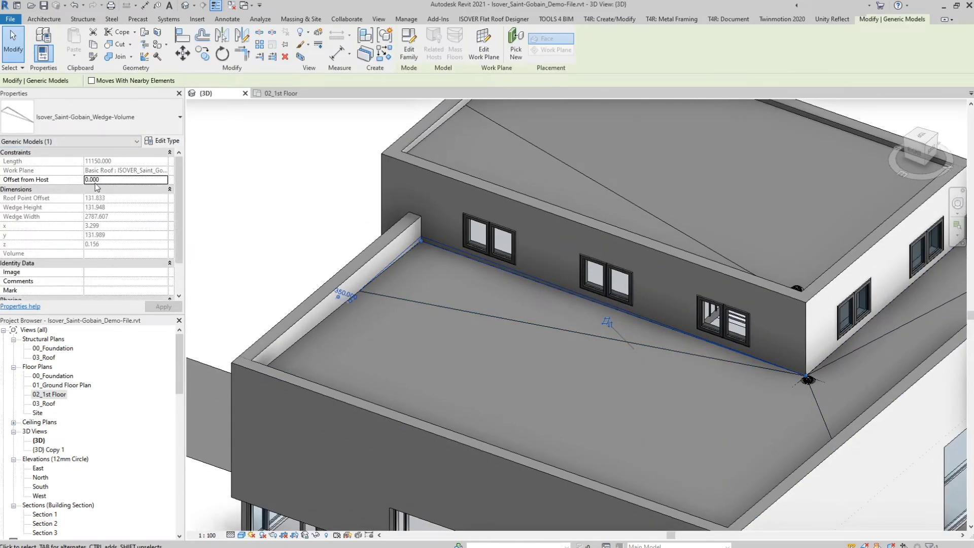
pyautogui.press('Escape')
pyautogui.click(345, 305)
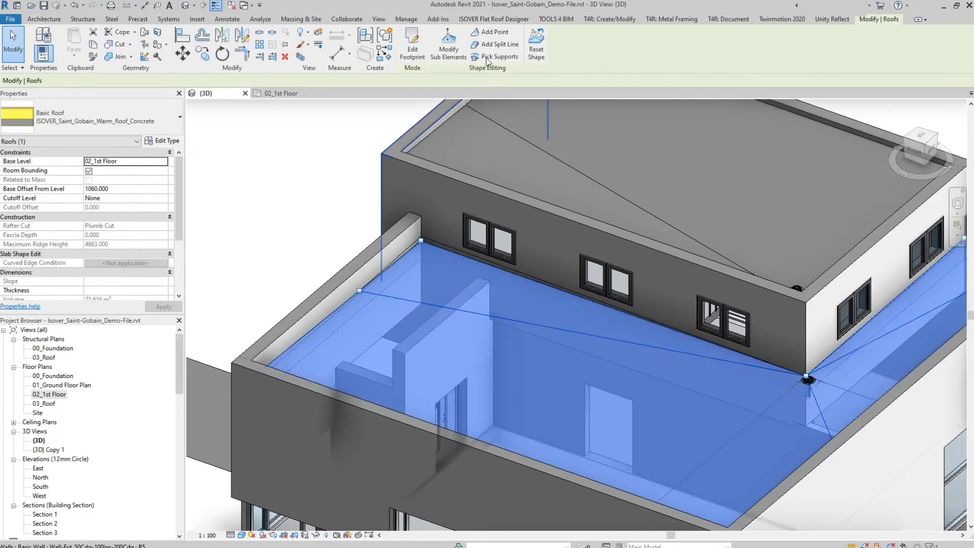
pyautogui.click(448, 46)
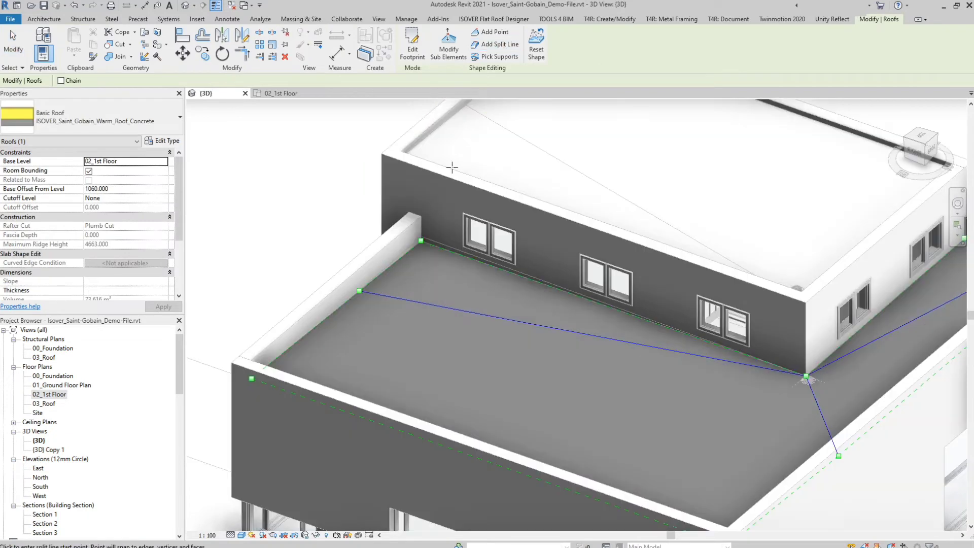
pyautogui.click(421, 240)
pyautogui.click(421, 233)
pyautogui.write('131.')
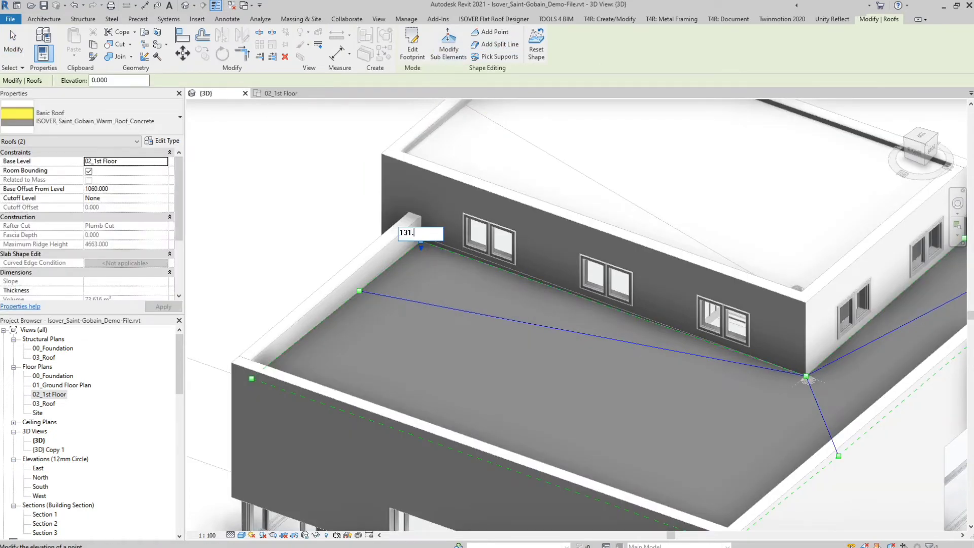
pyautogui.write('833')
pyautogui.press('Return')
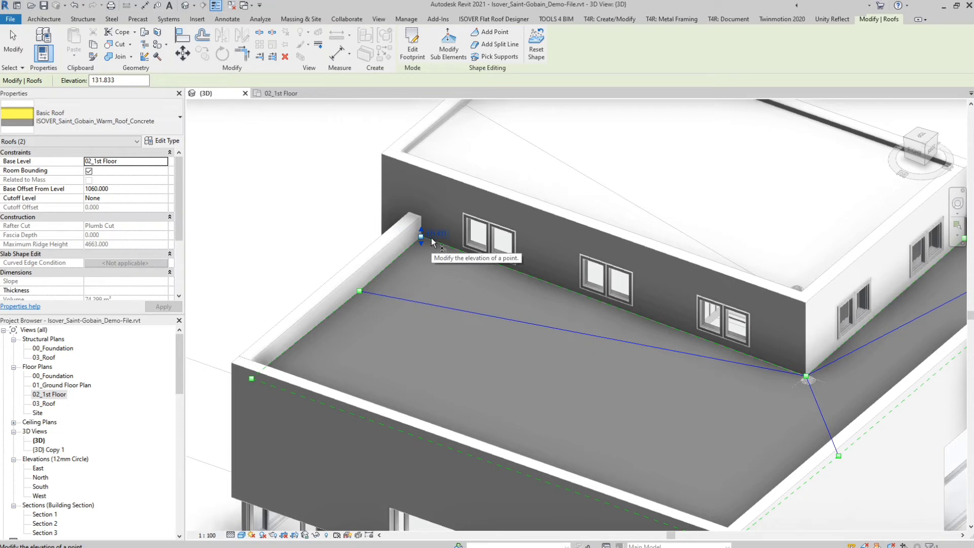
pyautogui.press('Escape')
pyautogui.press('Escape')
# Add both ISOVER warm concrete roofs to the Roof Slope Validation and validate their slopes.
pyautogui.scroll(-3, 431, 238)
pyautogui.keyDown('shift'); pyautogui.moveTo(500, 329); pyautogui.dragTo(463, 336, button='middle'); pyautogui.keyUp('shift')
pyautogui.scroll(-2, 522, 330)
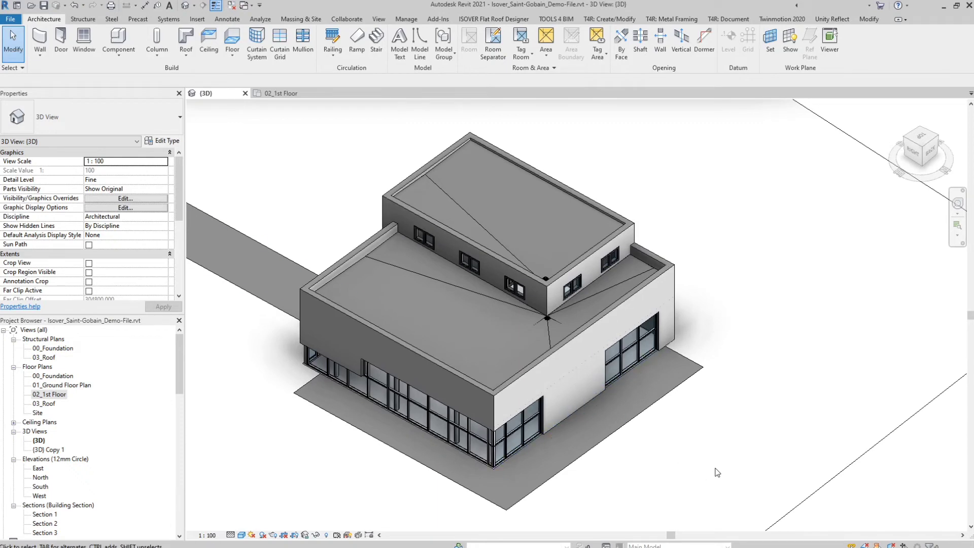
pyautogui.moveTo(756, 457); pyautogui.dragTo(776, 446, button='middle')
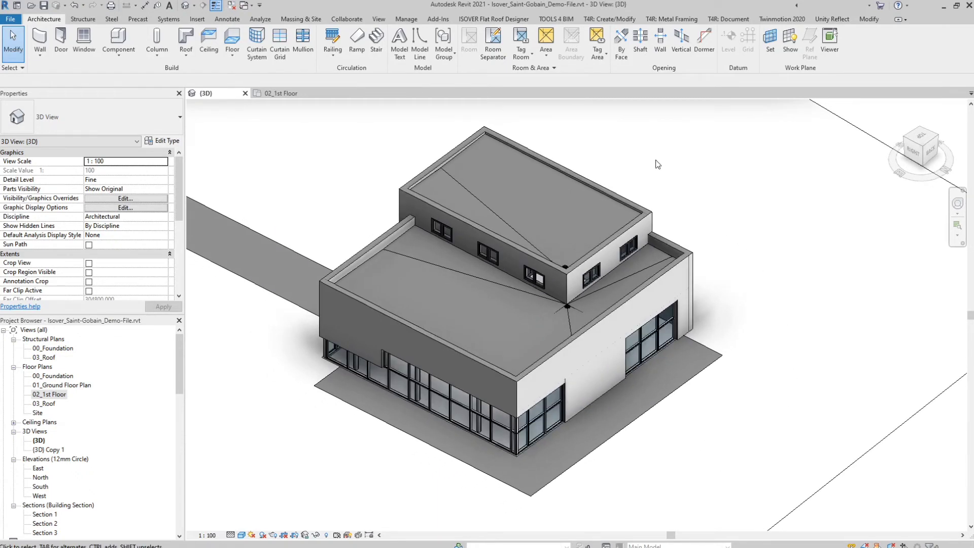
pyautogui.click(505, 19)
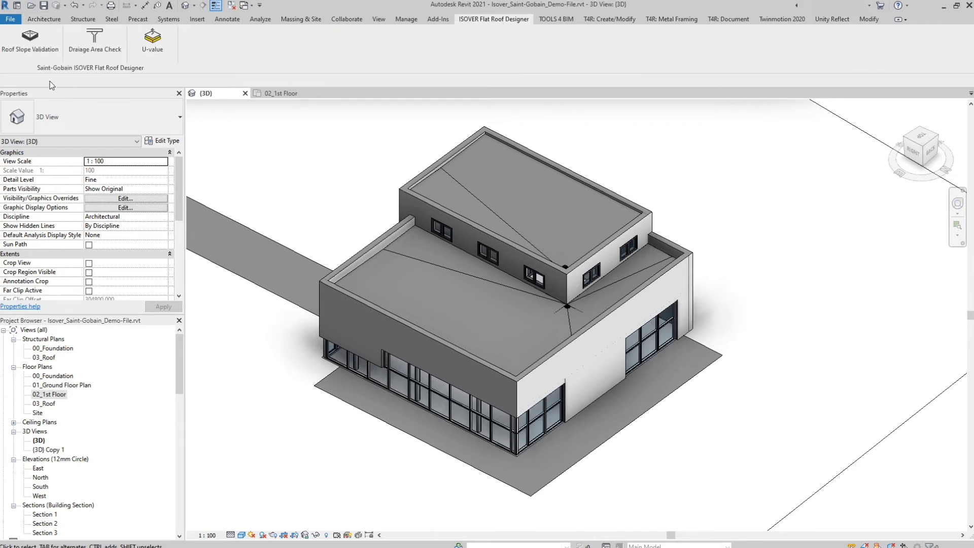
pyautogui.click(34, 53)
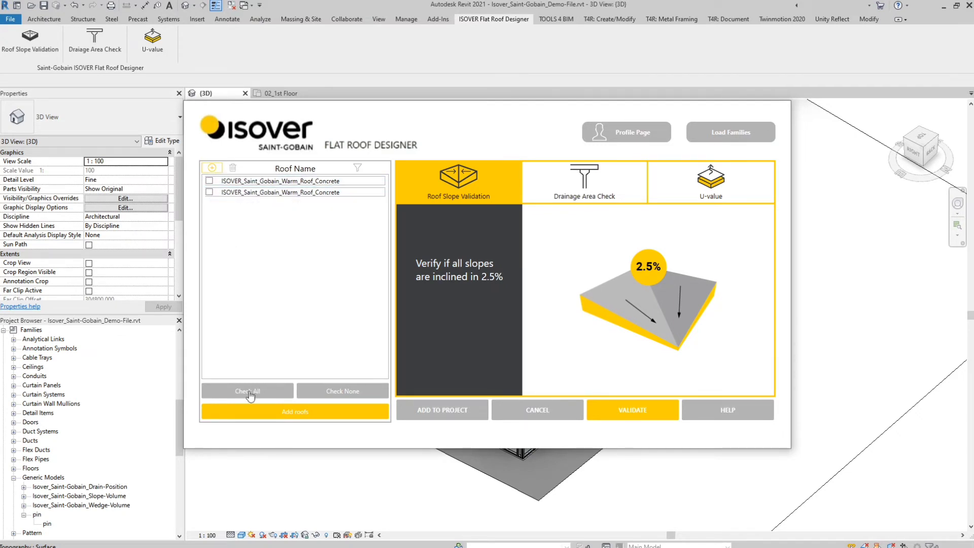
pyautogui.click(265, 397)
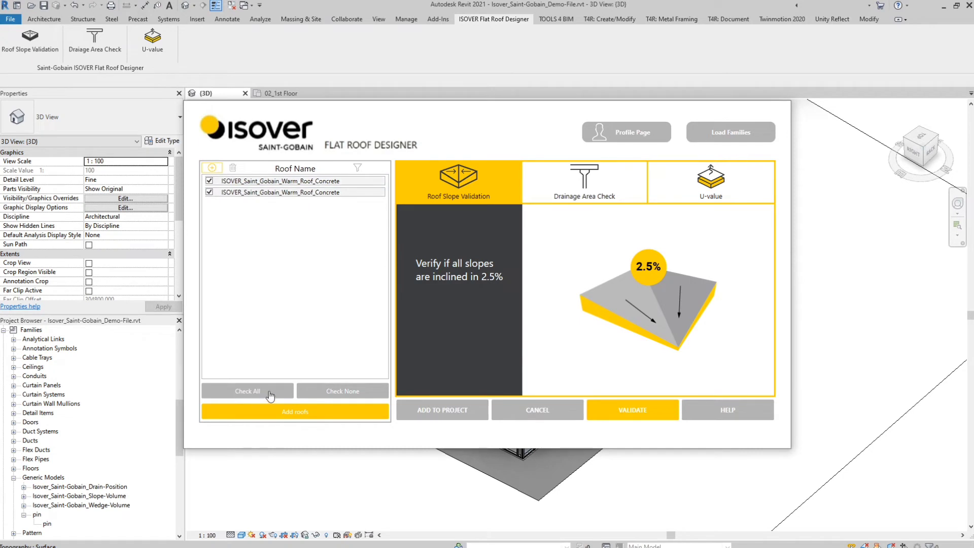
pyautogui.click(310, 418)
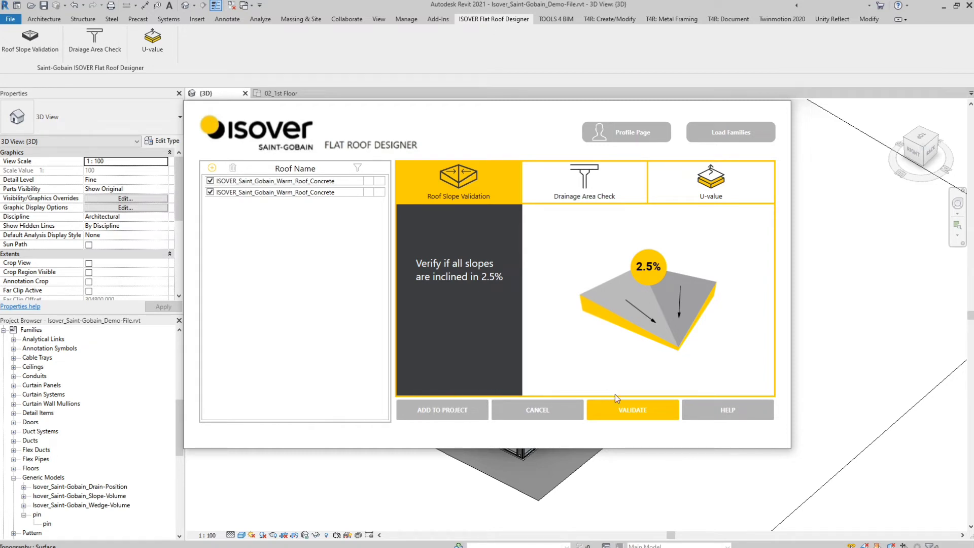
pyautogui.click(637, 414)
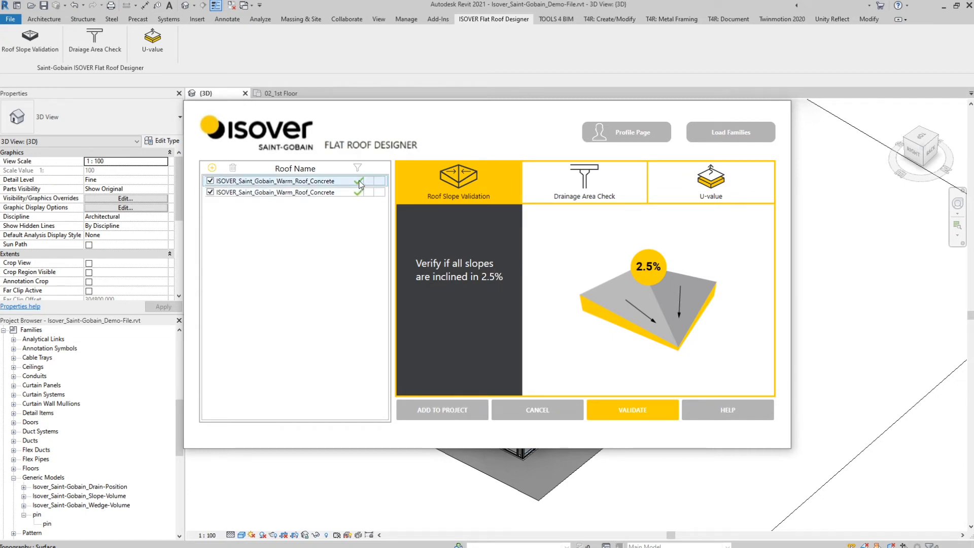
pyautogui.moveTo(361, 197)
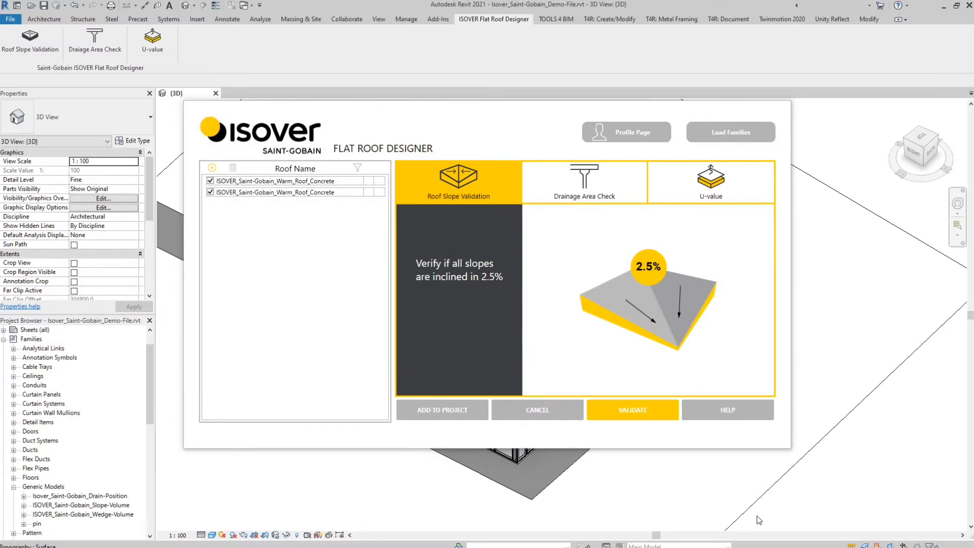
# Validate the slopes of both roofs again, locate the reported pin on the upper roof through its ID link, and dismiss the message.
pyautogui.click(619, 410)
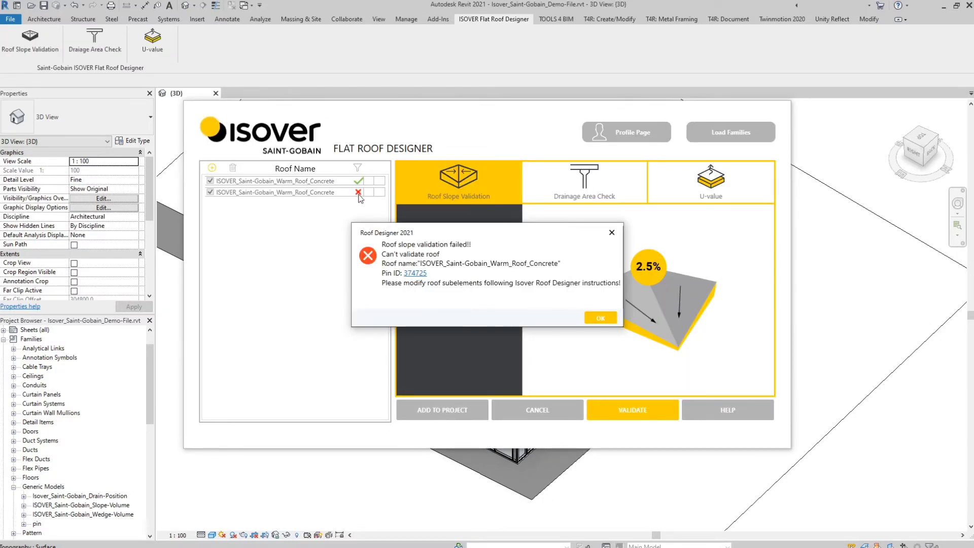
pyautogui.click(420, 274)
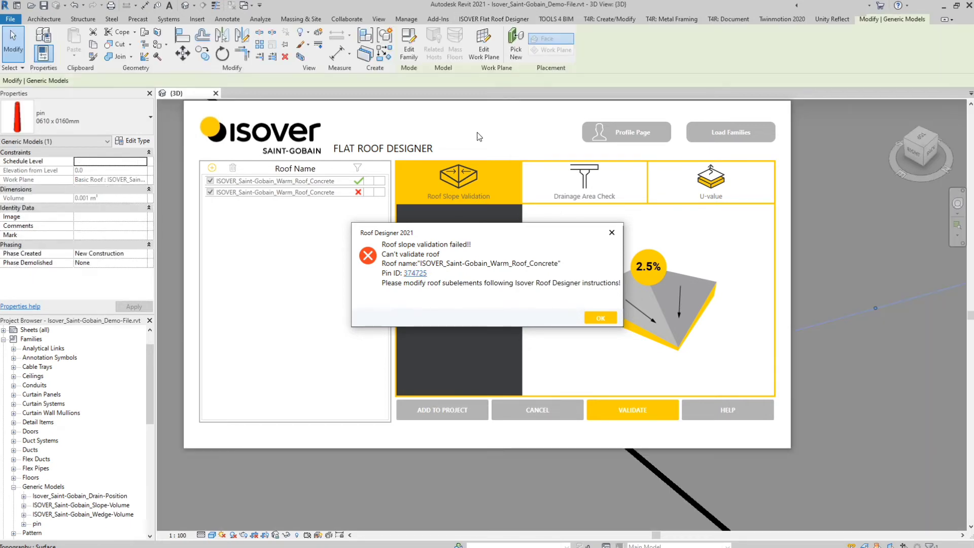
pyautogui.moveTo(490, 123); pyautogui.dragTo(115, 195)
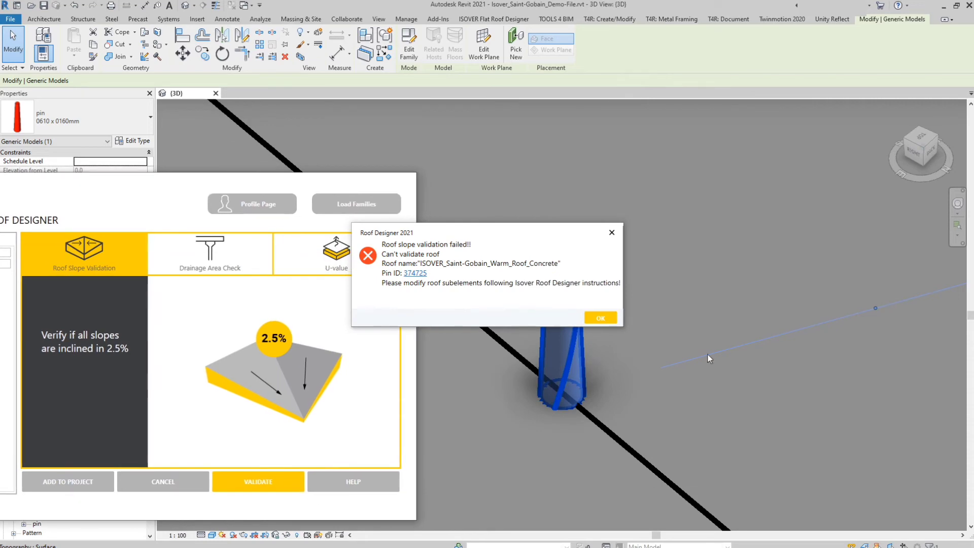
pyautogui.scroll(-3, 761, 373)
pyautogui.scroll(-5, 759, 376)
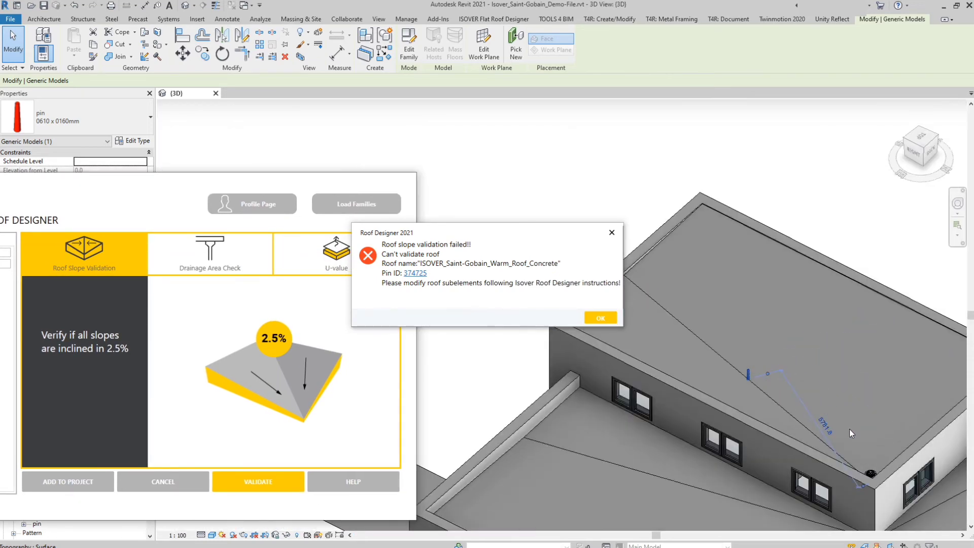
pyautogui.moveTo(849, 428); pyautogui.dragTo(805, 406, button='middle')
pyautogui.scroll(-2, 818, 413)
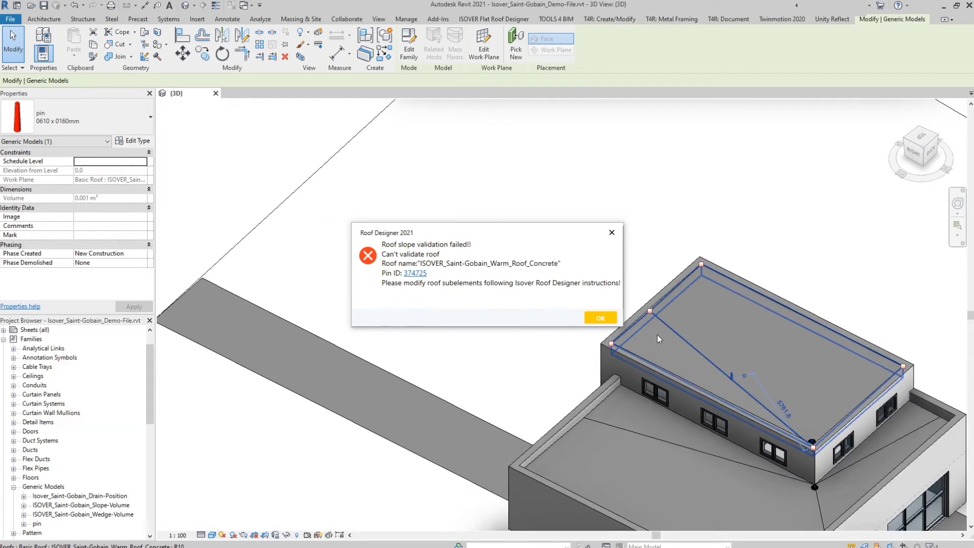
pyautogui.moveTo(484, 231); pyautogui.dragTo(463, 231)
pyautogui.click(580, 318)
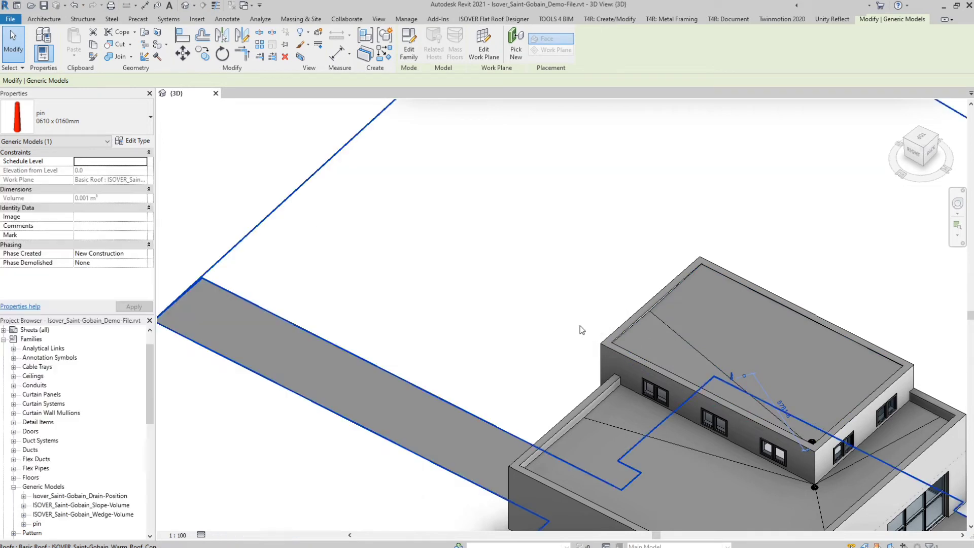
# Modify the upper roof's sub-elements and set its leftmost corner point in the 3D view to elevation 137.2.
pyautogui.click(443, 54)
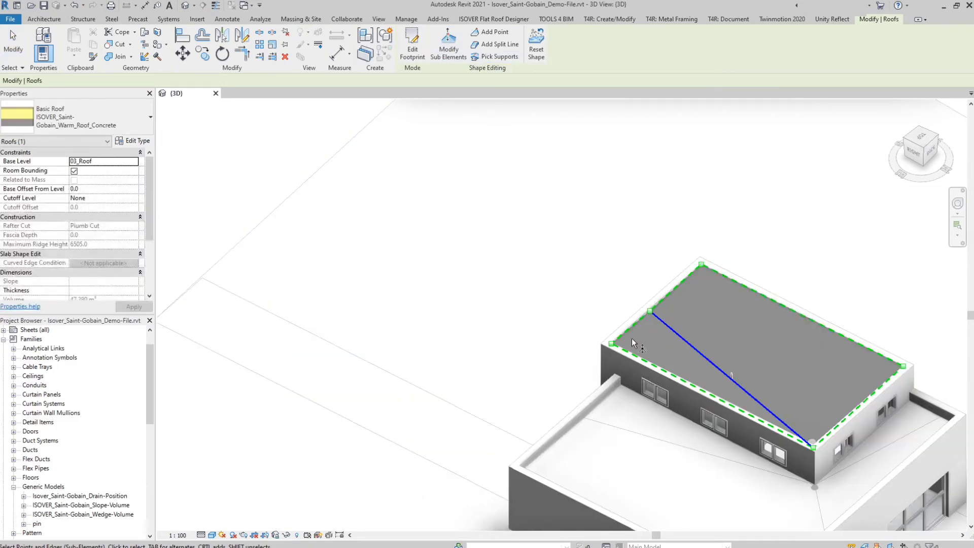
pyautogui.click(620, 345)
pyautogui.click(621, 342)
pyautogui.write('137.2')
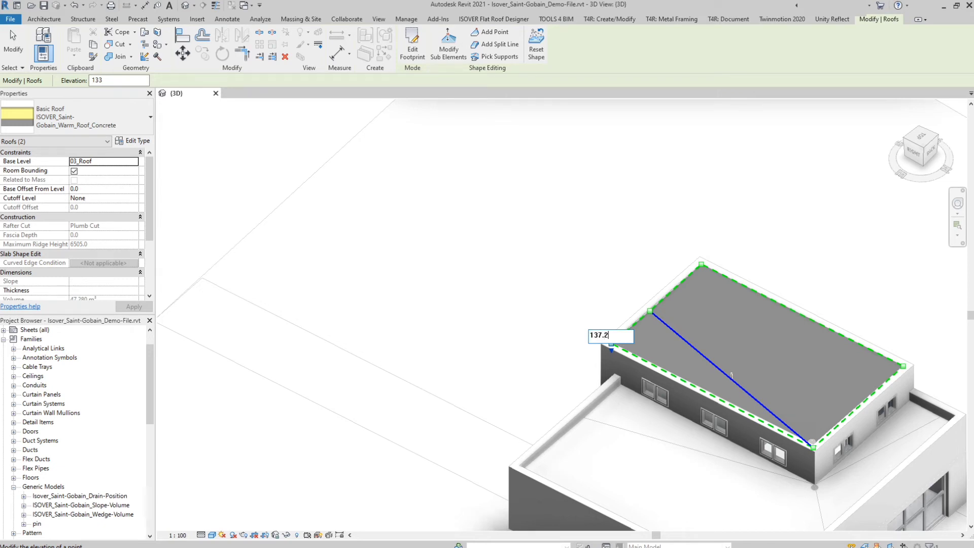
# Finish the point editing and validate the slopes of both warm concrete roofs again.
pyautogui.click(493, 19)
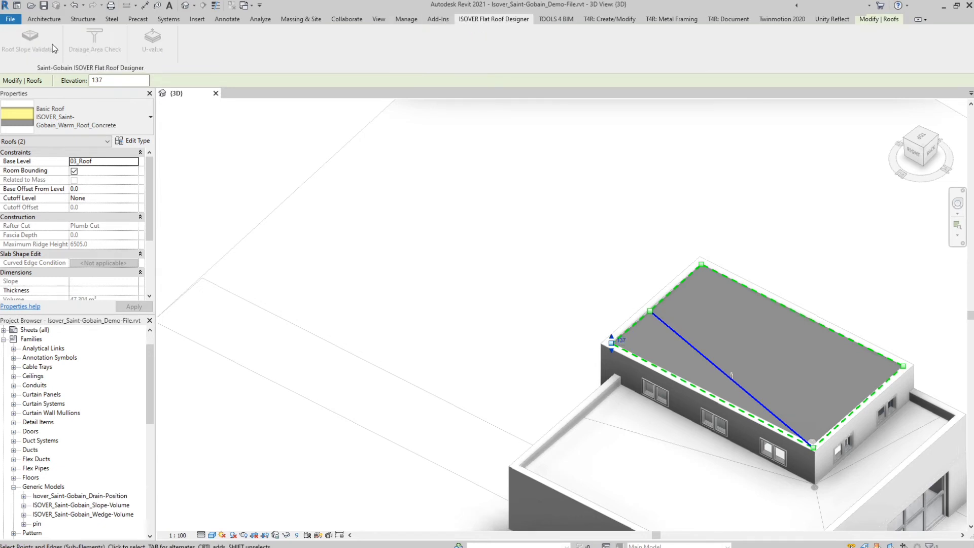
pyautogui.press('Escape')
pyautogui.click(30, 38)
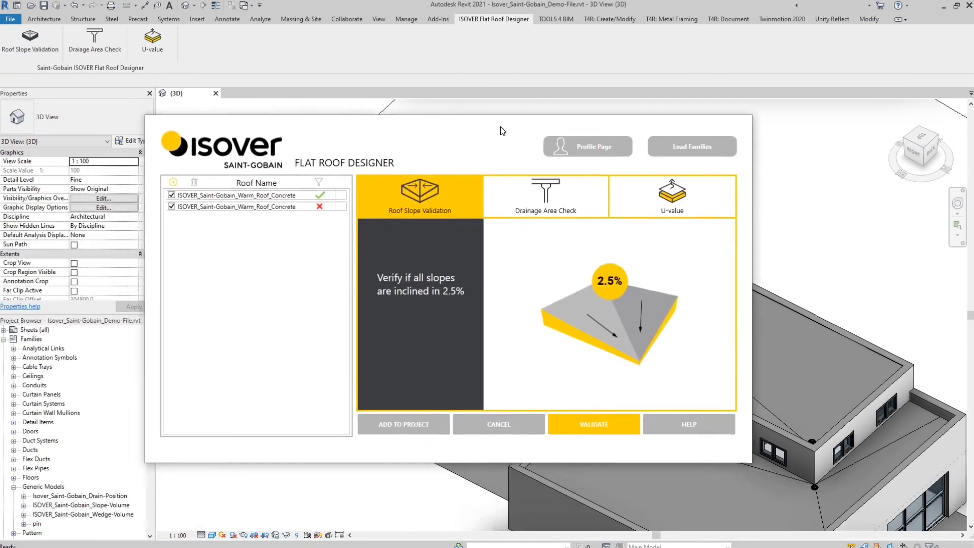
pyautogui.click(606, 424)
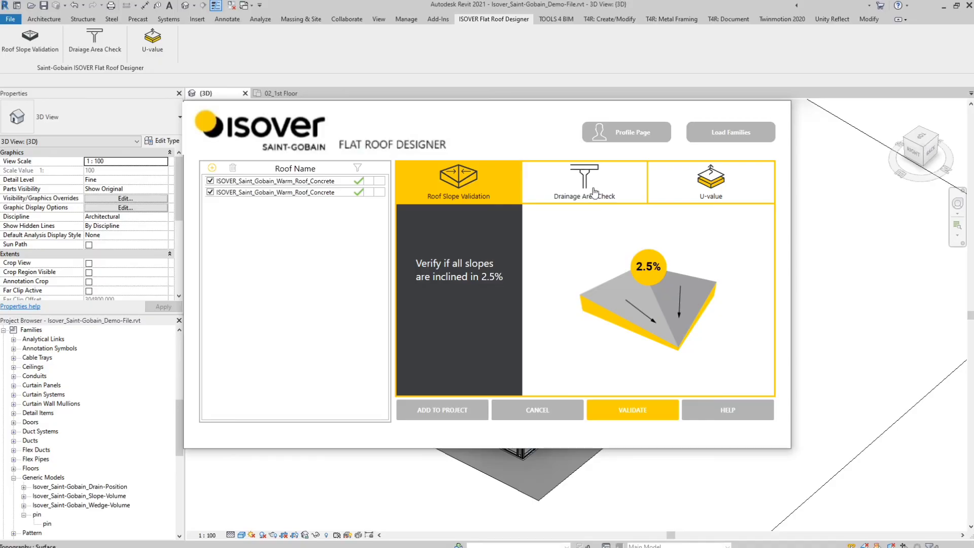
# Run the Drainage Area Check on both roofs with a minimum of 40 m² and a maximum of 250 m².
pyautogui.click(595, 192)
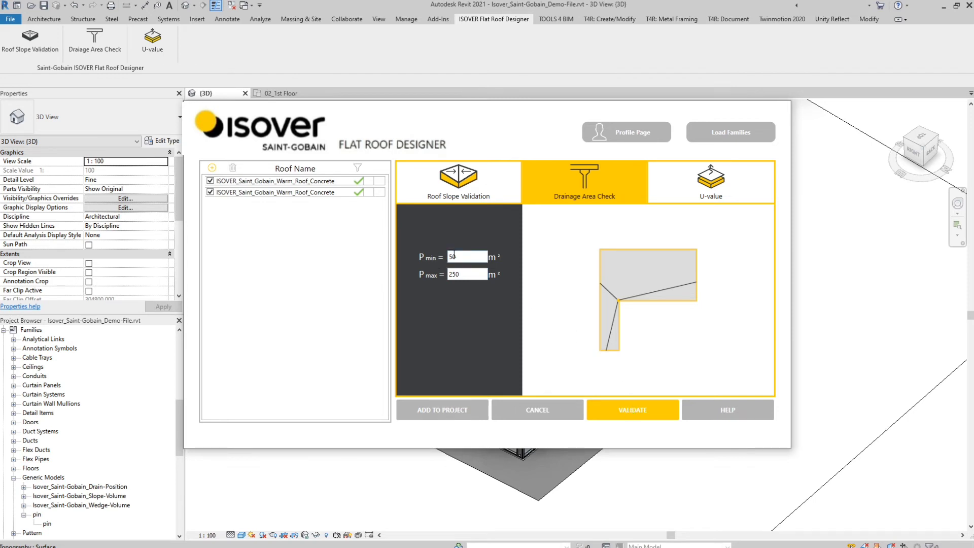
pyautogui.moveTo(459, 256); pyautogui.dragTo(447, 259)
pyautogui.click(643, 412)
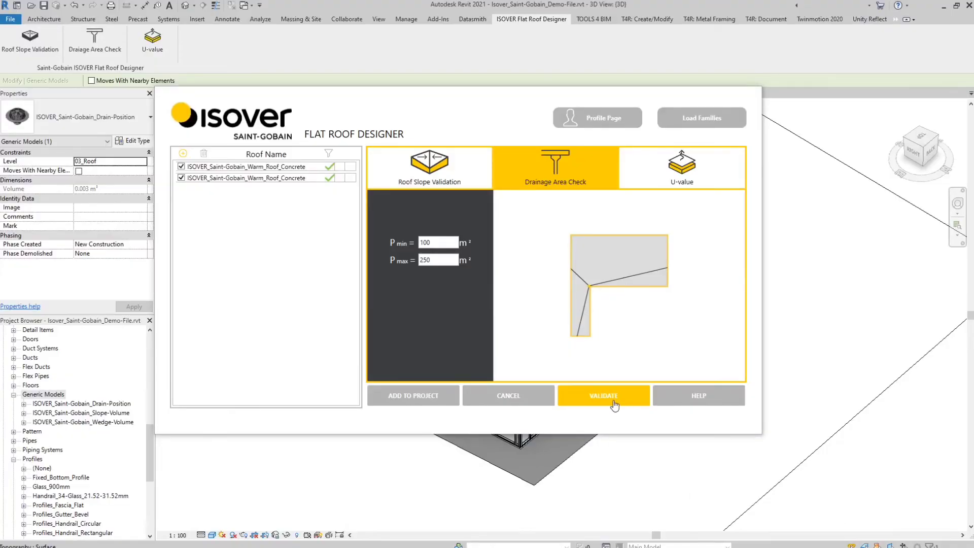
# Run the drainage check with a 100 m² minimum and locate the reported drainage point in the model through its ID link.
pyautogui.click(613, 404)
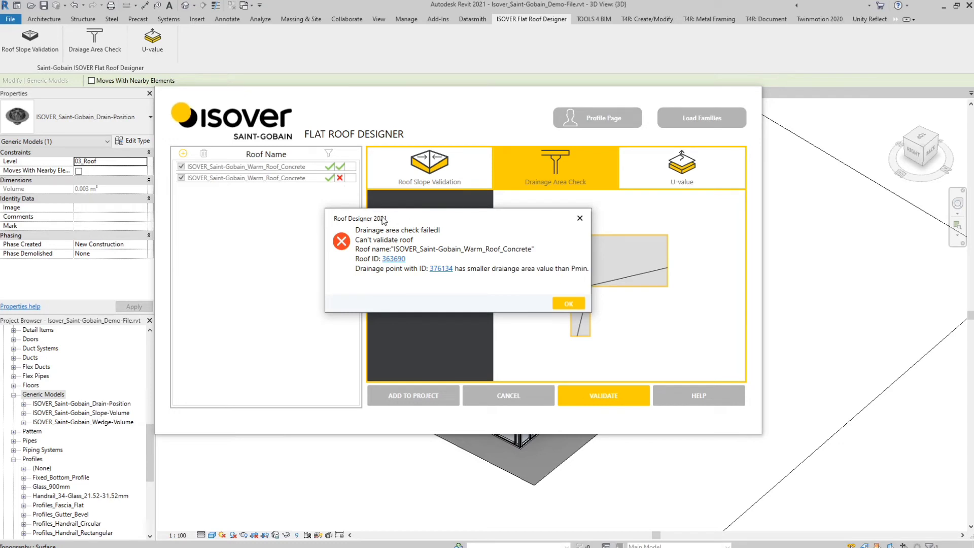
pyautogui.moveTo(384, 219)
pyautogui.mouseDown()
pyautogui.moveTo(372, 219)
pyautogui.moveTo(383, 225)
pyautogui.mouseUp()
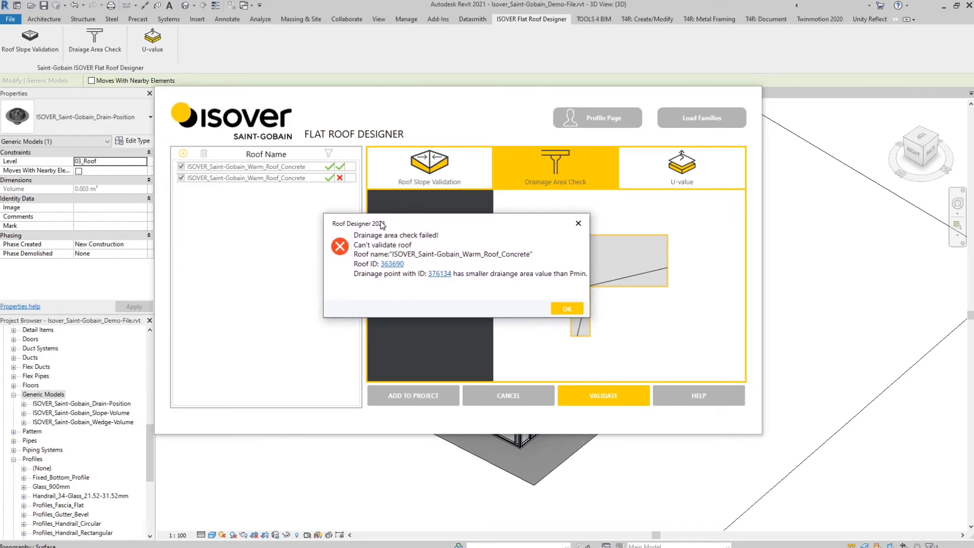
pyautogui.click(443, 275)
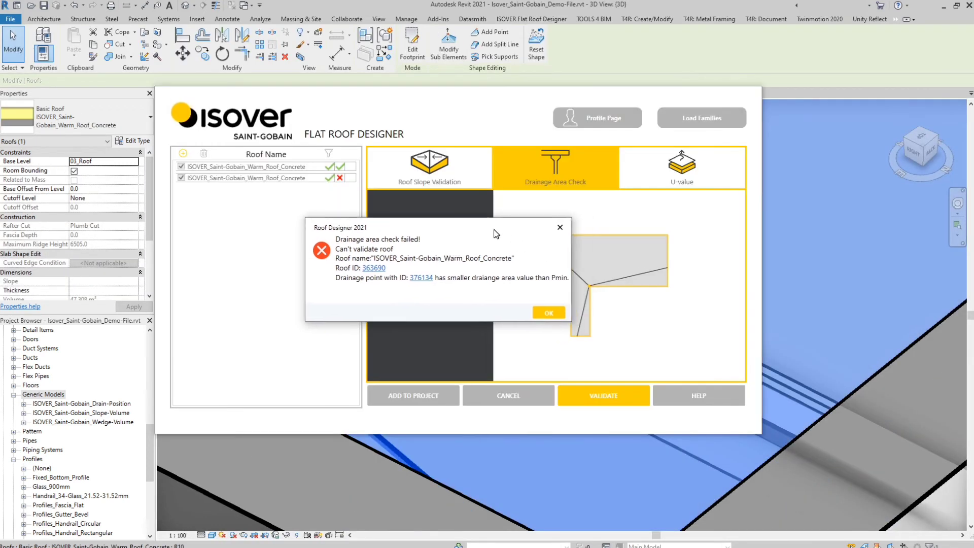
pyautogui.moveTo(513, 228); pyautogui.dragTo(269, 272)
pyautogui.click(816, 303)
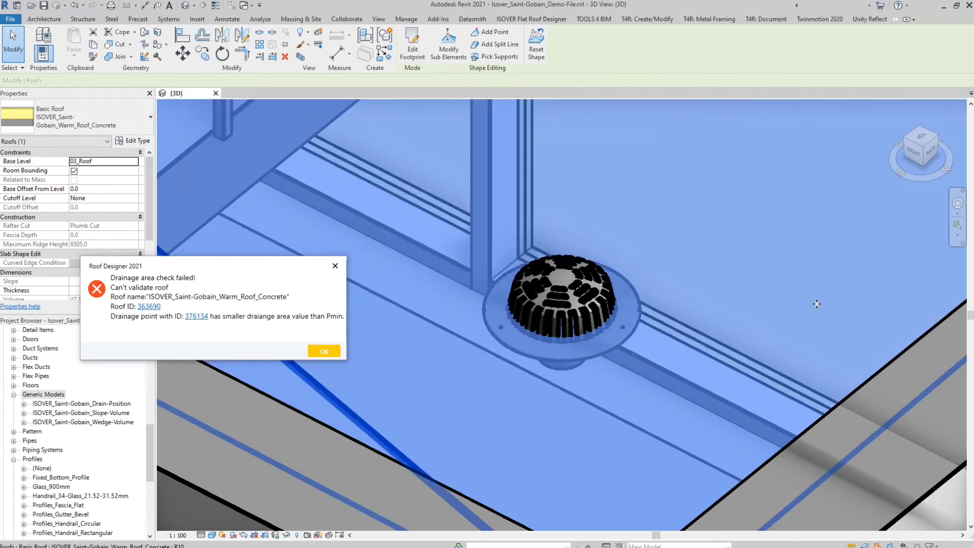
pyautogui.scroll(-10, 736, 308)
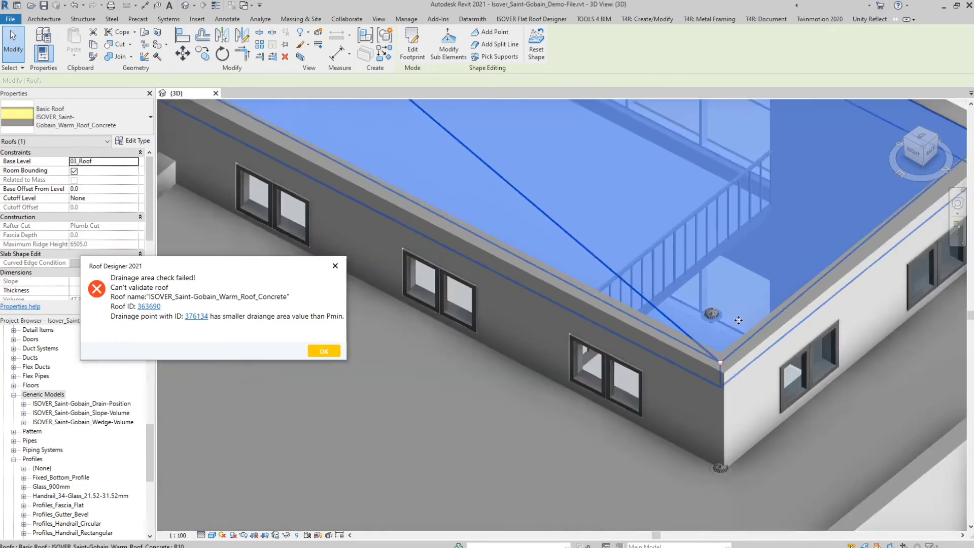
pyautogui.scroll(-5, 687, 348)
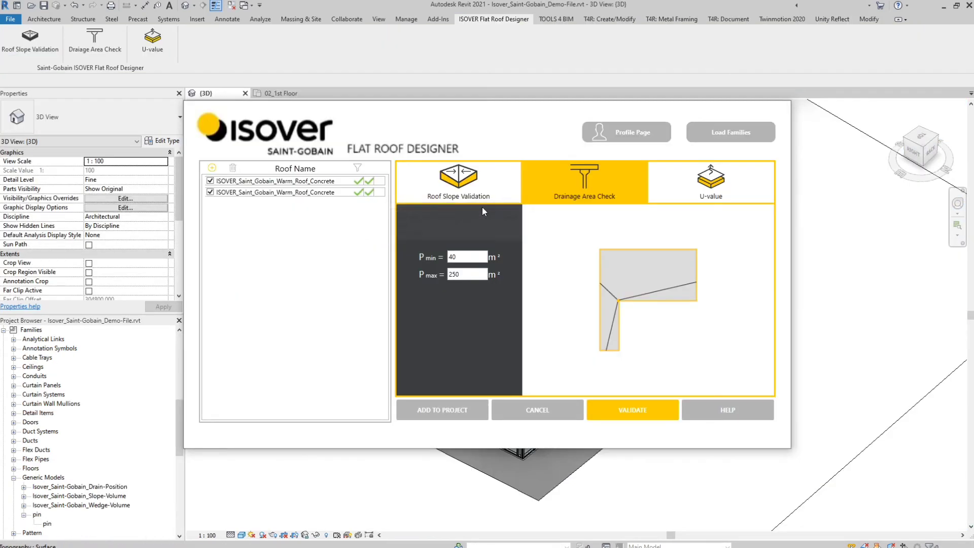
# Validate both roofs against a U-value of 0.1, check the suggested insulation, and close the designer without saving the project.
pyautogui.click(699, 192)
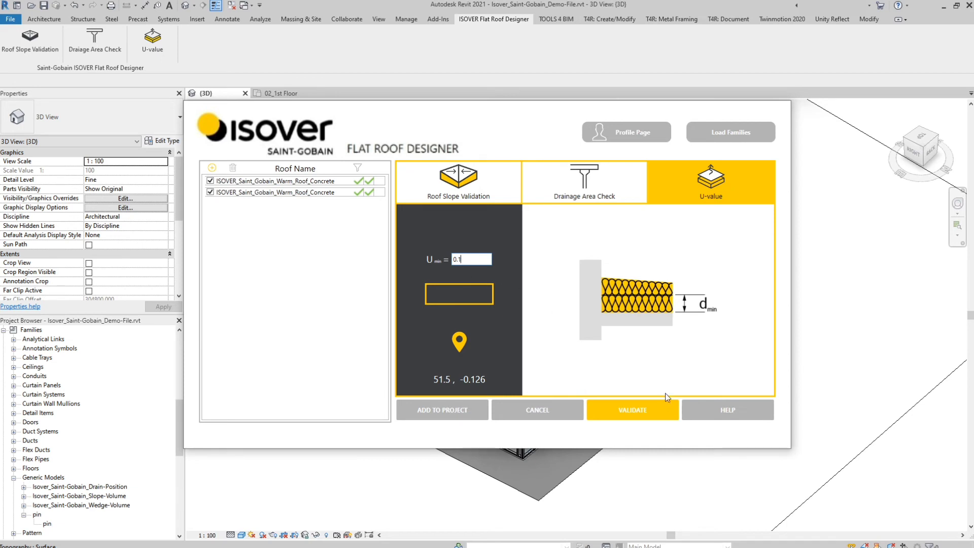
pyautogui.click(624, 412)
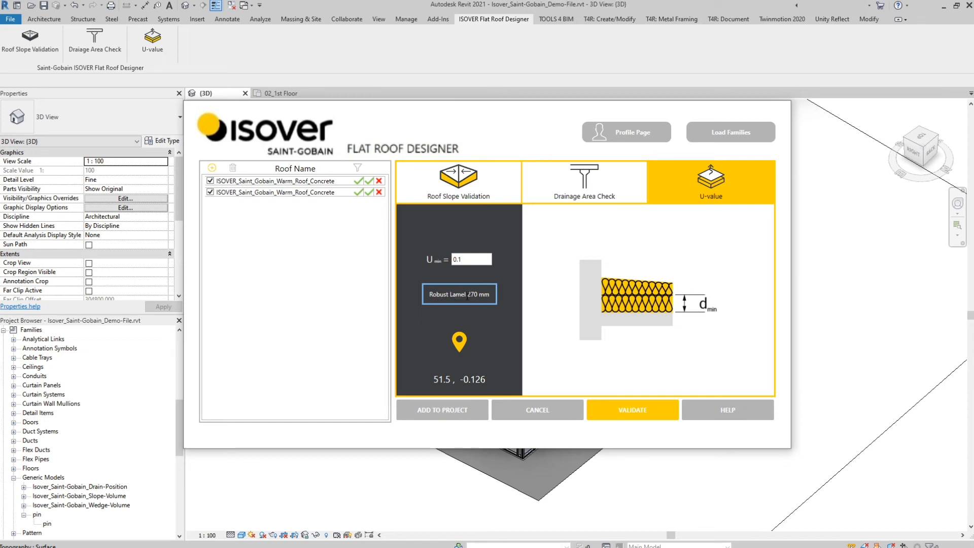
pyautogui.moveTo(467, 295); pyautogui.dragTo(492, 299)
pyautogui.click(549, 415)
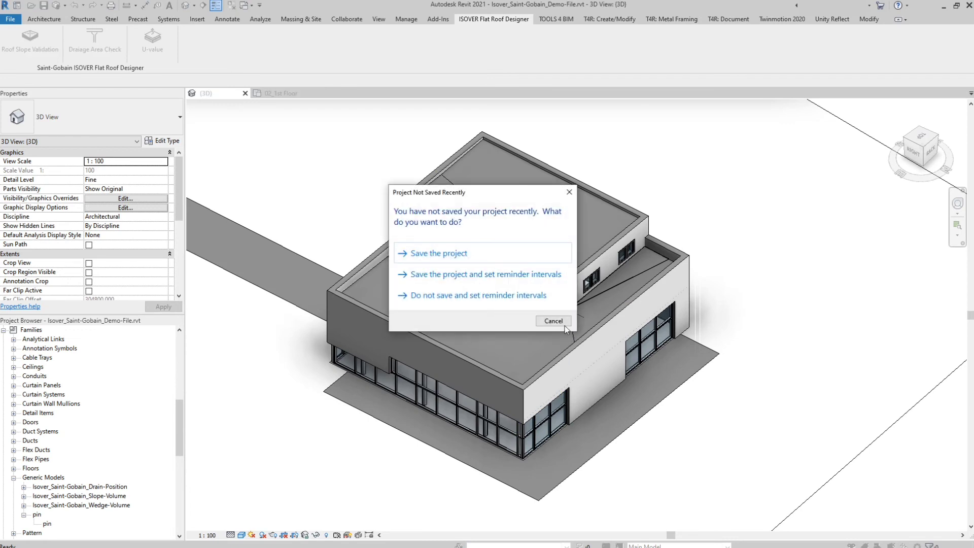
pyautogui.click(564, 325)
# Set the ISOVER Robust Lamel layer in the larger roof's type structure to a thickness of 270 mm.
pyautogui.click(573, 331)
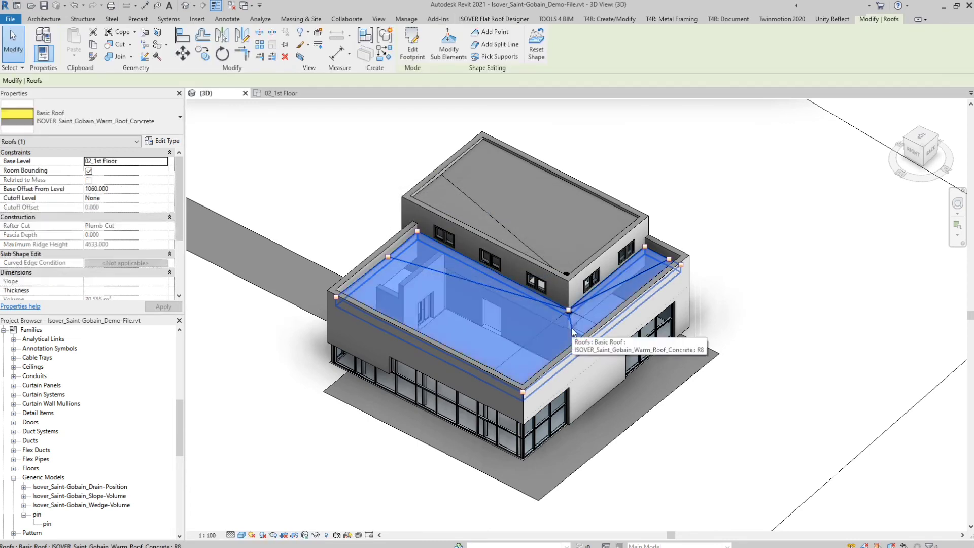
pyautogui.click(168, 140)
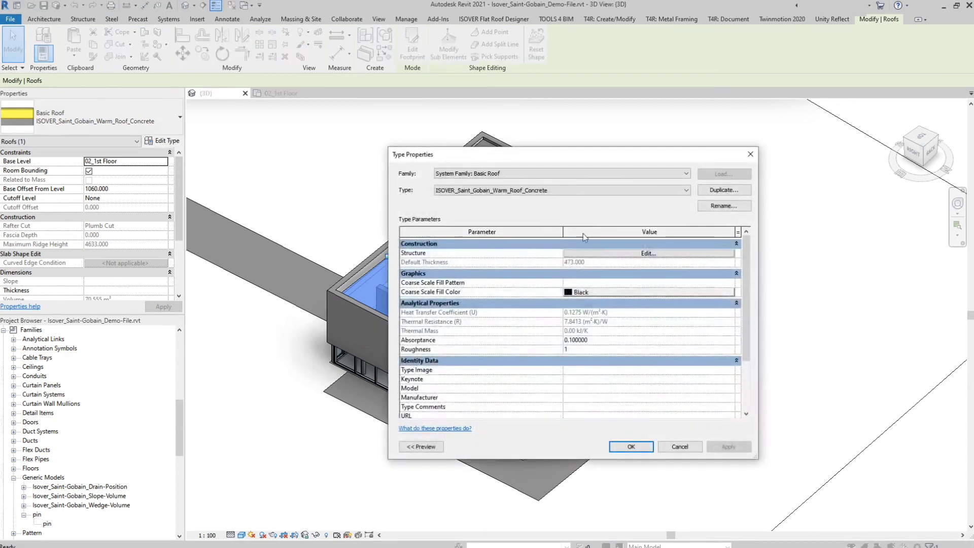
pyautogui.click(624, 252)
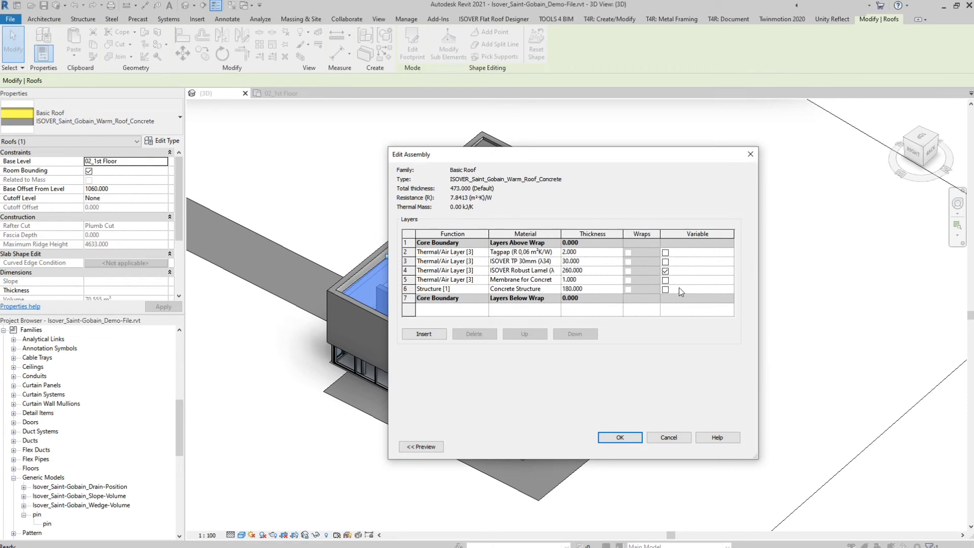
pyautogui.moveTo(559, 234); pyautogui.dragTo(579, 234)
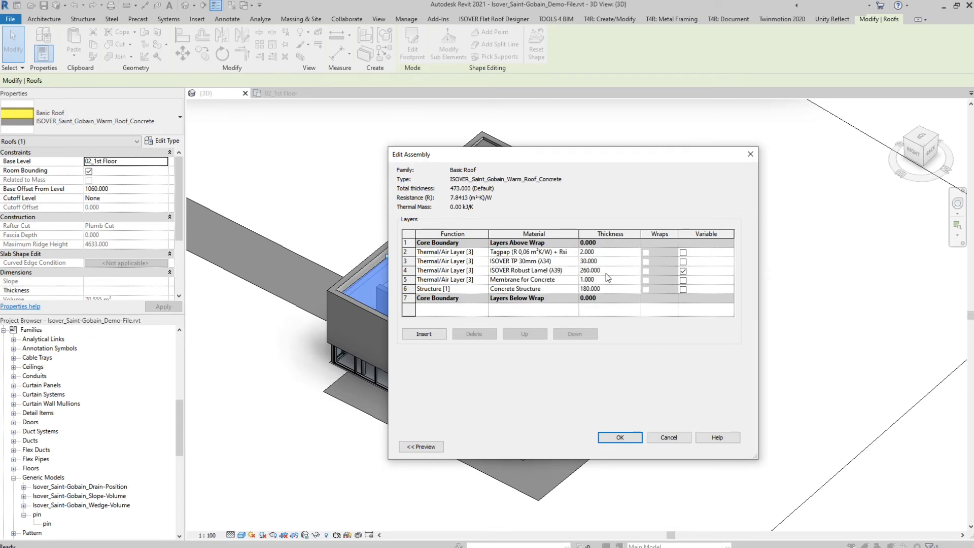
pyautogui.click(587, 271)
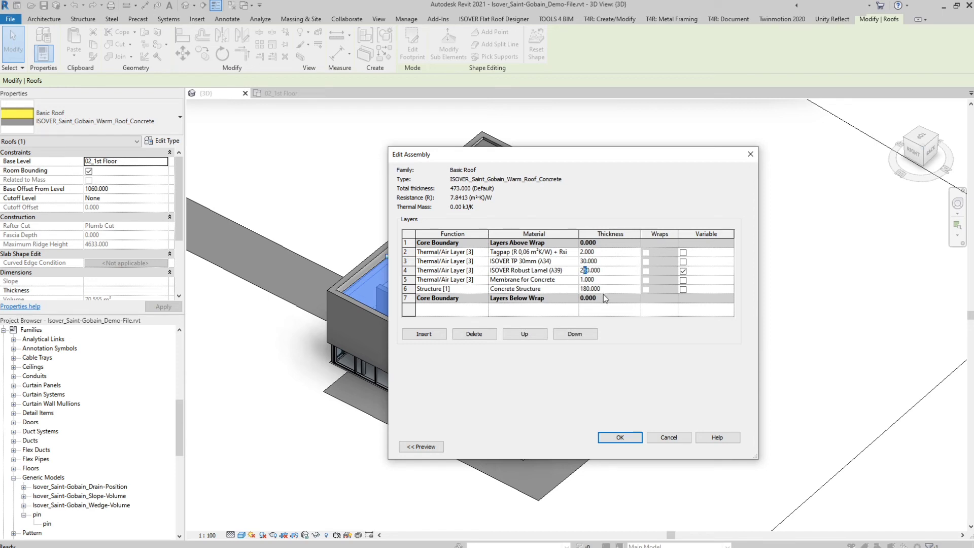
pyautogui.click(624, 432)
pyautogui.click(631, 447)
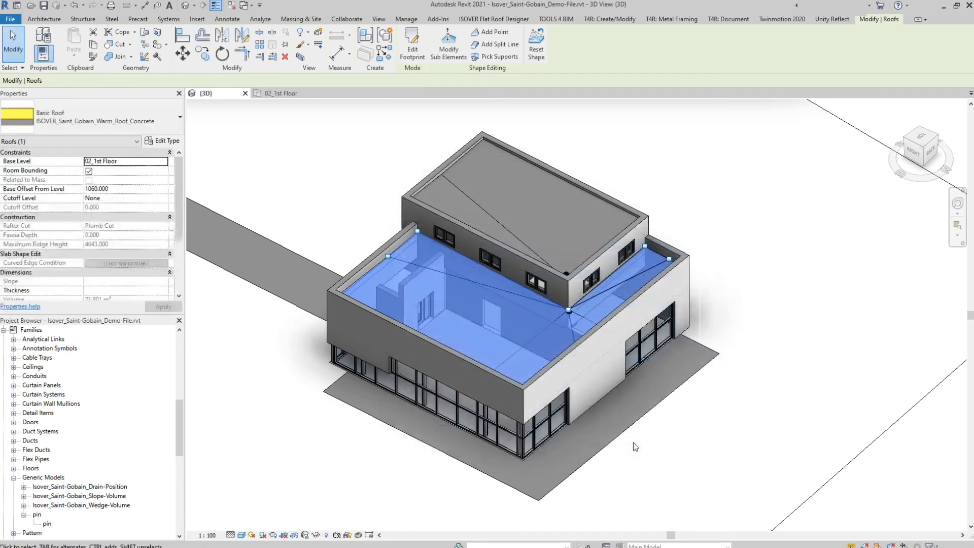
pyautogui.click(637, 443)
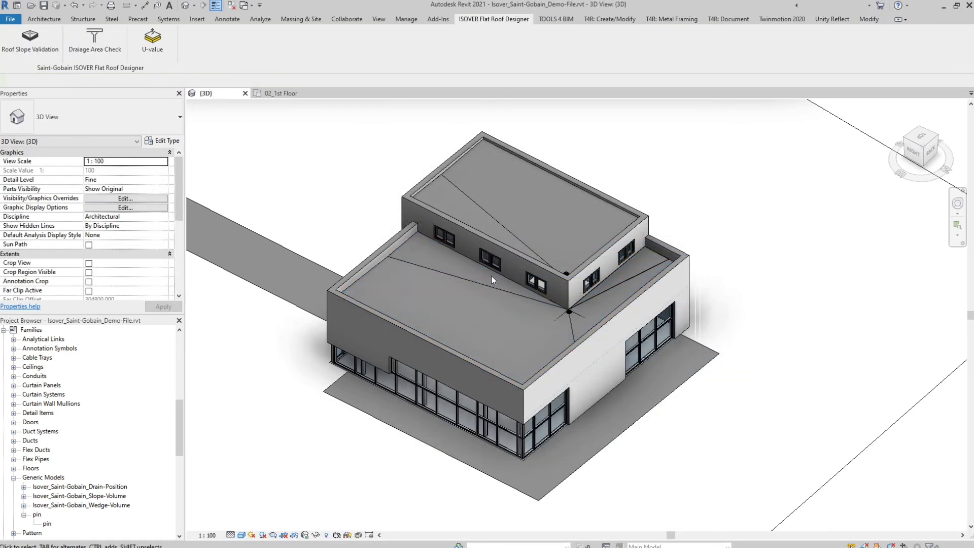
# Add both ISOVER warm concrete roofs to the U-value check and validate them against 0.1.
pyautogui.click(144, 35)
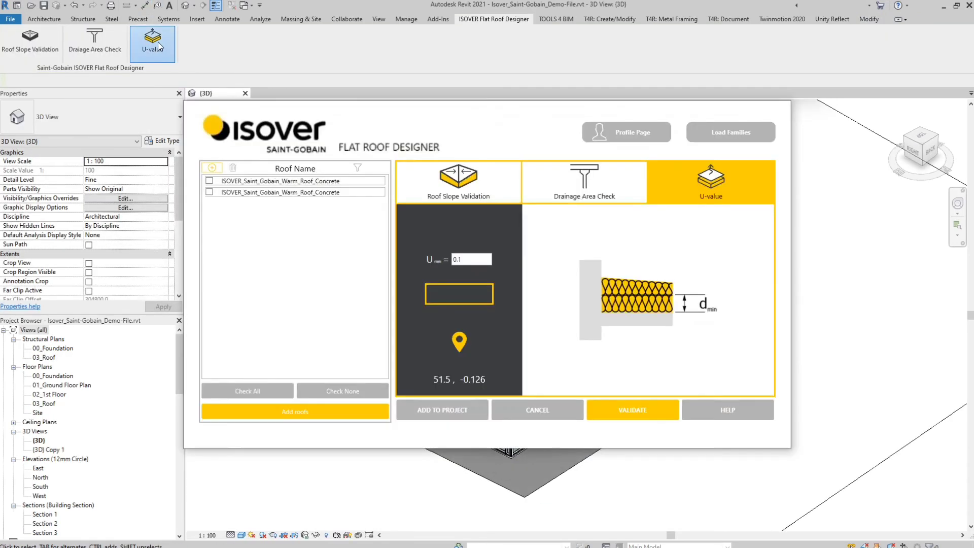
pyautogui.click(253, 393)
pyautogui.click(314, 410)
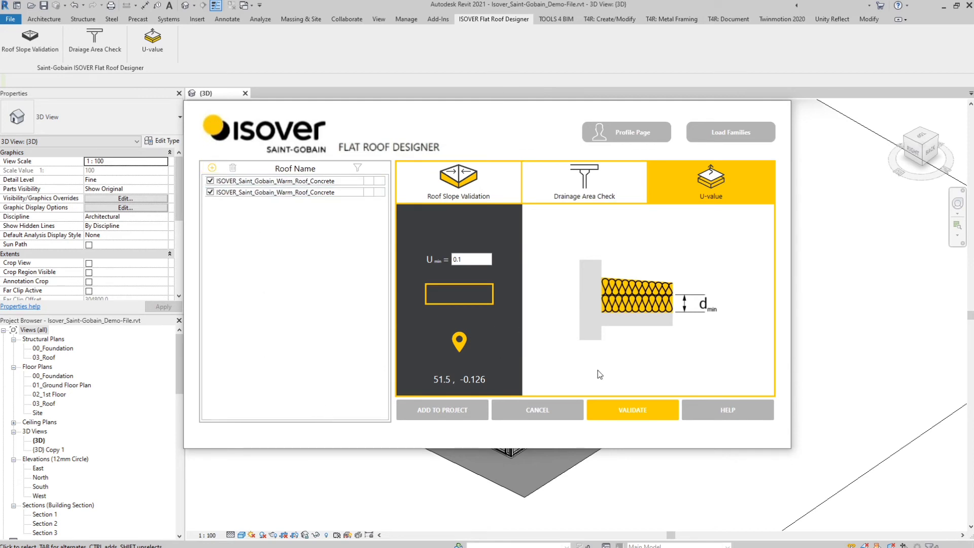
pyautogui.click(625, 415)
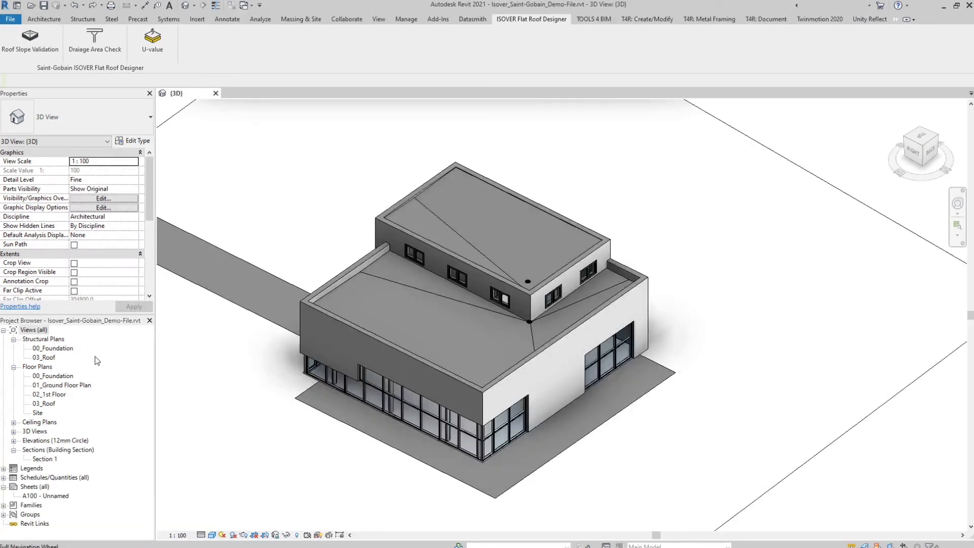
# In Section 1, place an aligned dimension between the upper roof's high edge and the top of the parapet wall.
pyautogui.doubleClick(45, 459)
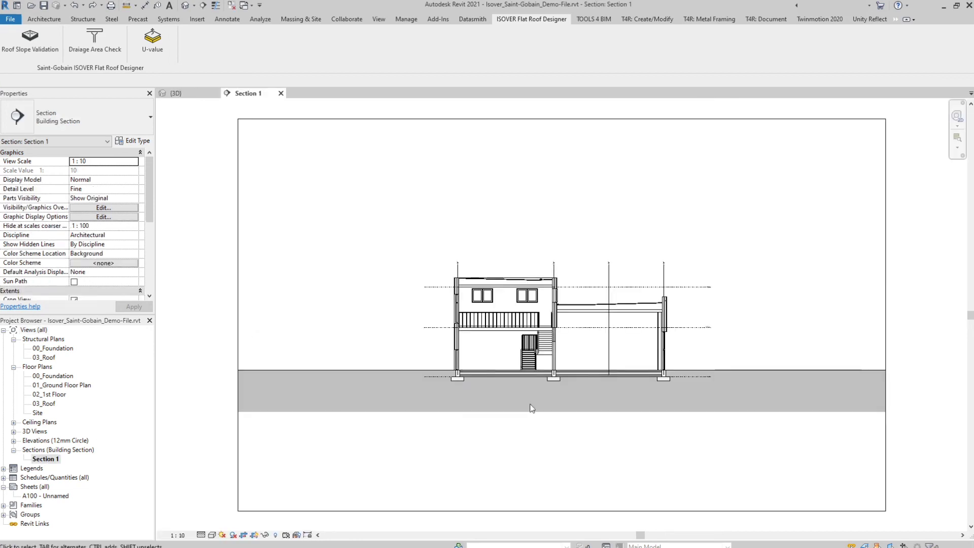
pyautogui.scroll(10, 464, 286)
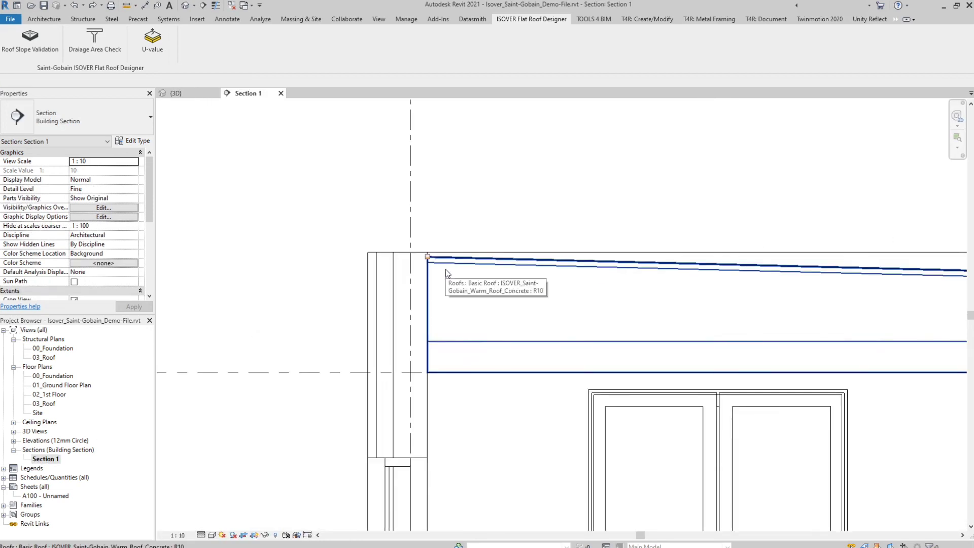
pyautogui.click(146, 5)
pyautogui.click(378, 235)
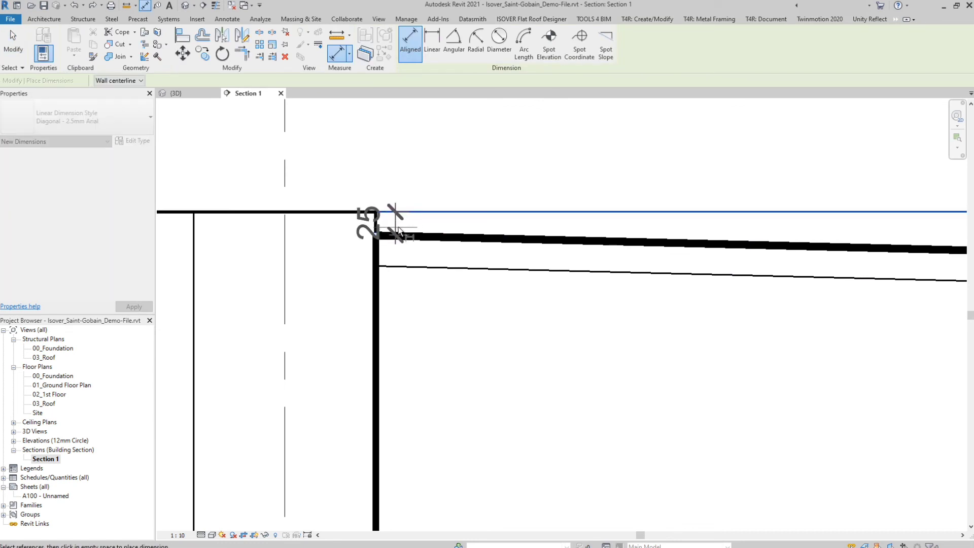
pyautogui.click(437, 226)
pyautogui.press('Escape')
pyautogui.press('Escape')
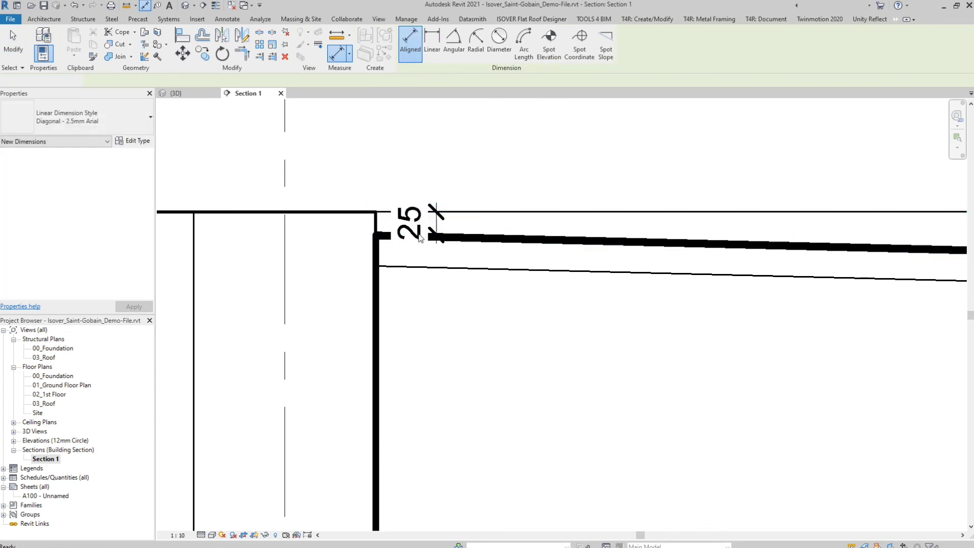
# Set the top offset of the four walls around the upper roof to 825 and check the parapet dimension in Section 1.
pyautogui.click(177, 93)
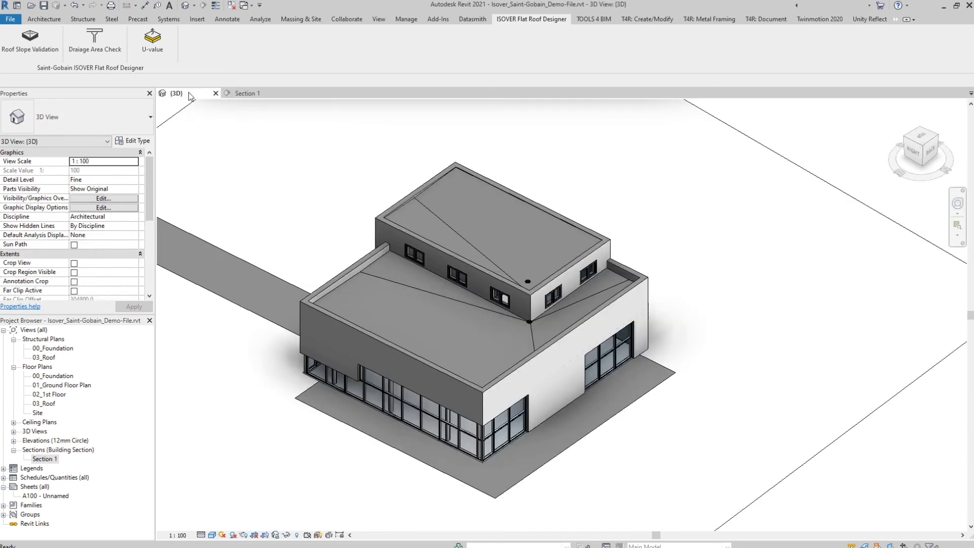
pyautogui.press('Tab')
pyautogui.click(403, 200)
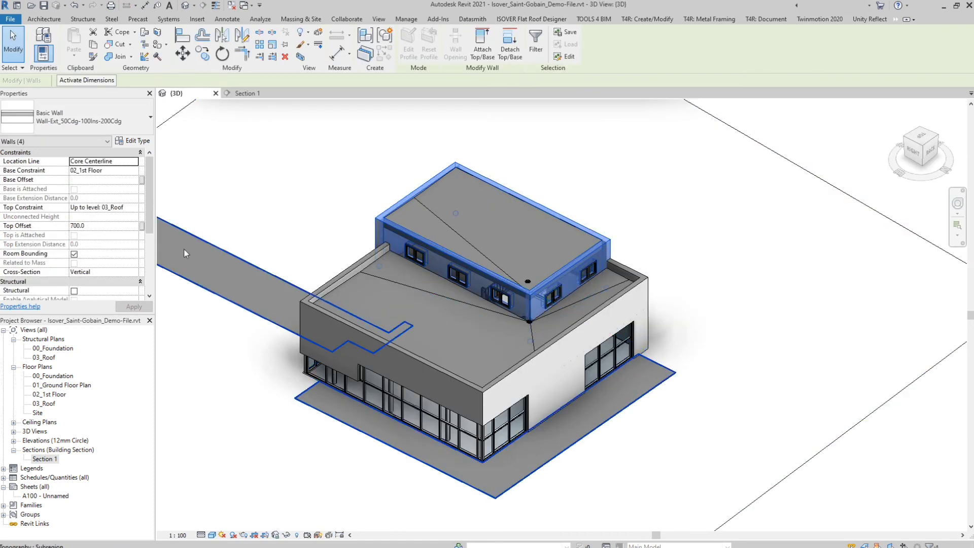
pyautogui.click(81, 226)
pyautogui.write('8')
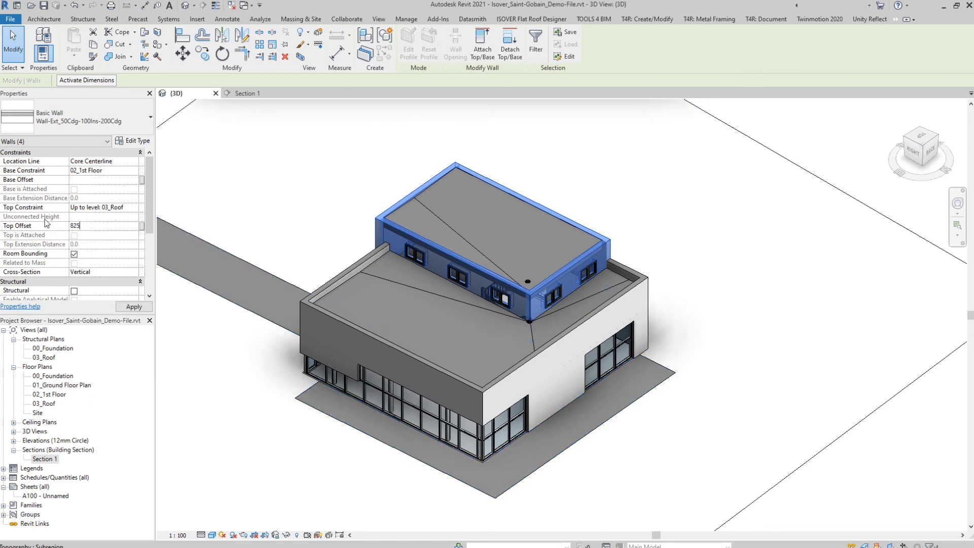
pyautogui.write('25')
pyautogui.press('Return')
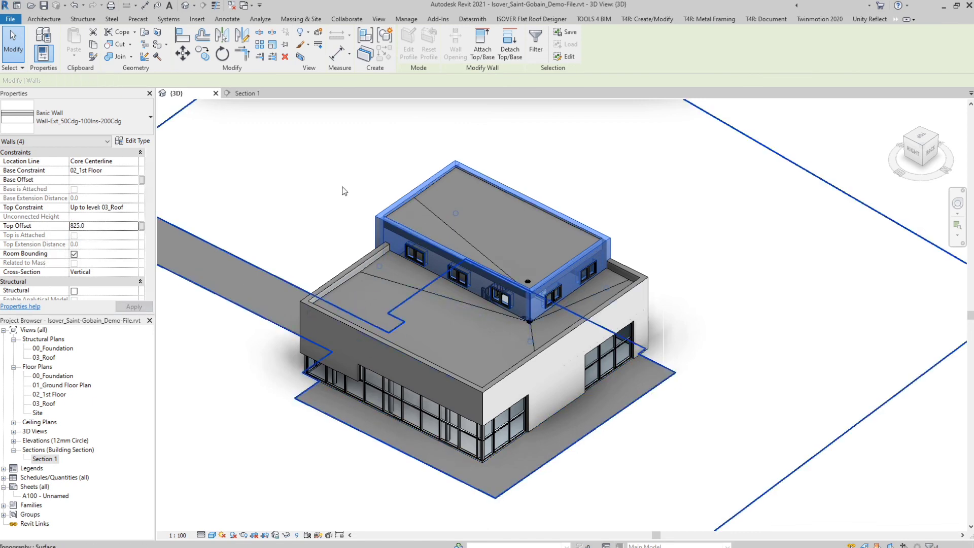
pyautogui.click(342, 190)
pyautogui.click(248, 92)
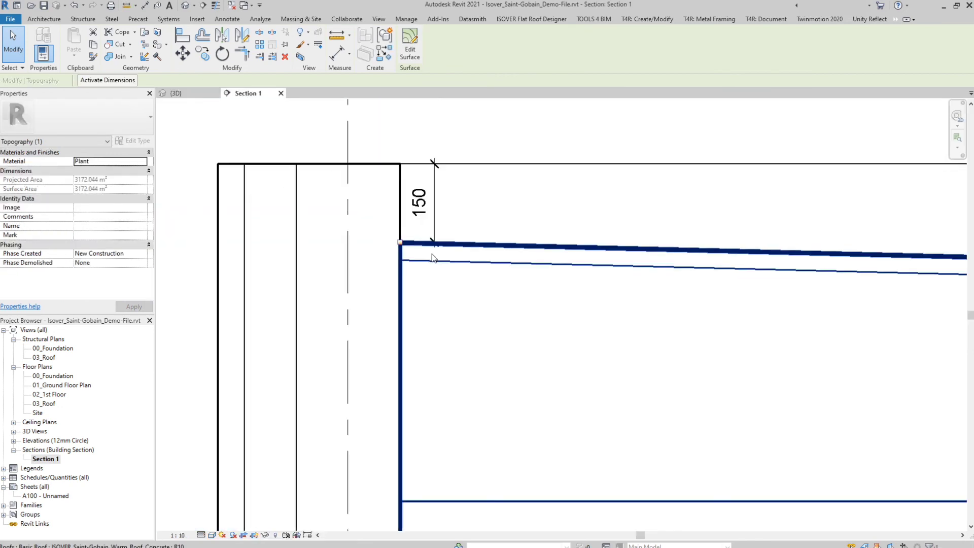
pyautogui.scroll(-8, 432, 258)
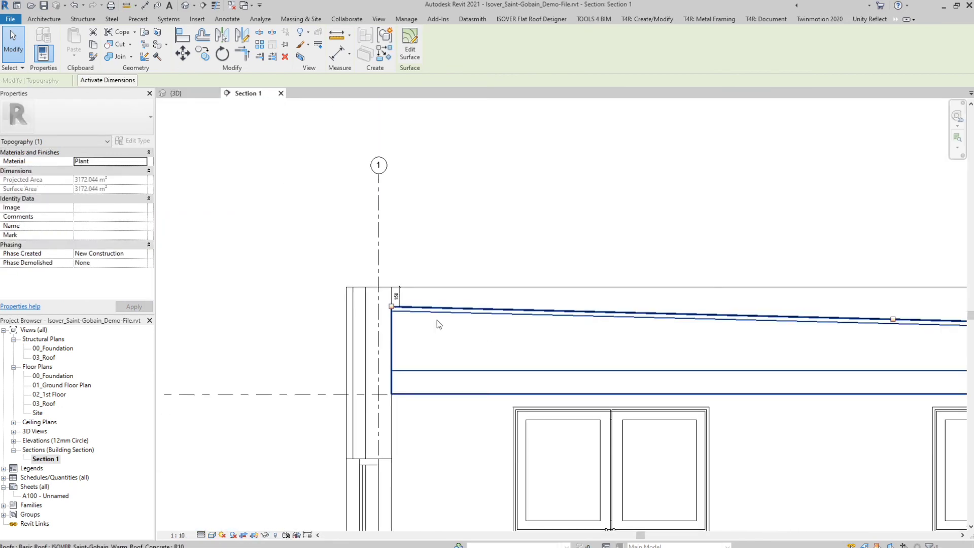
pyautogui.scroll(4, 437, 321)
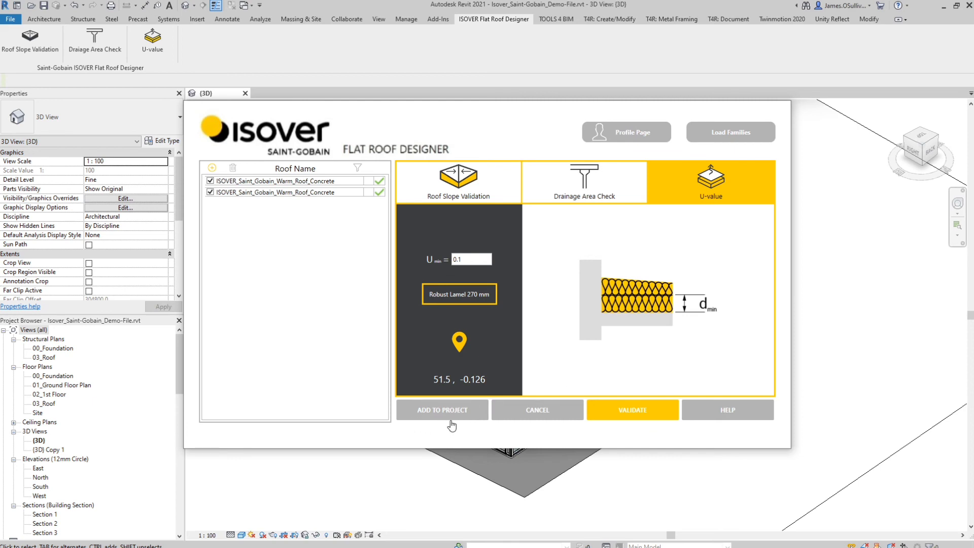
# Start adding both validated roofs to a new project named ISOVER Demo with the building name Example Building.
pyautogui.click(412, 415)
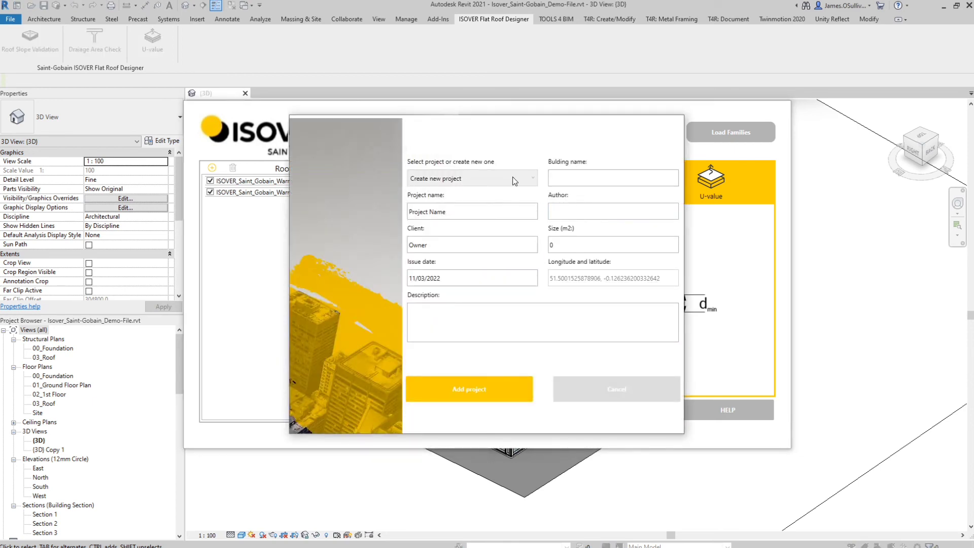
pyautogui.click(579, 179)
pyautogui.write('Example Building')
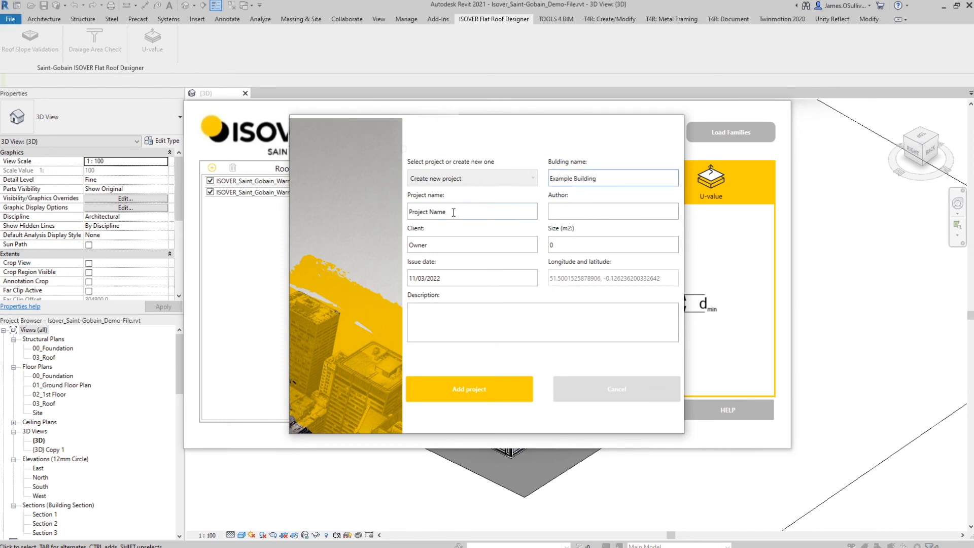
pyautogui.click(453, 212)
pyautogui.write('ISOV')
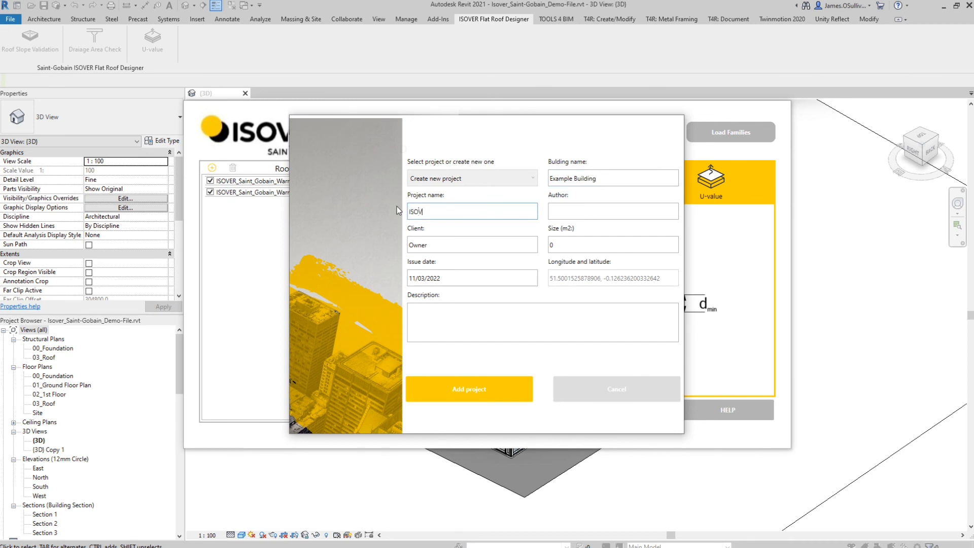
pyautogui.write('ER Demo')
# Enter author ISOVER, size 150 and description ISOVER Flat Roof Designer, and upload the roofs as the new project.
pyautogui.click(565, 208)
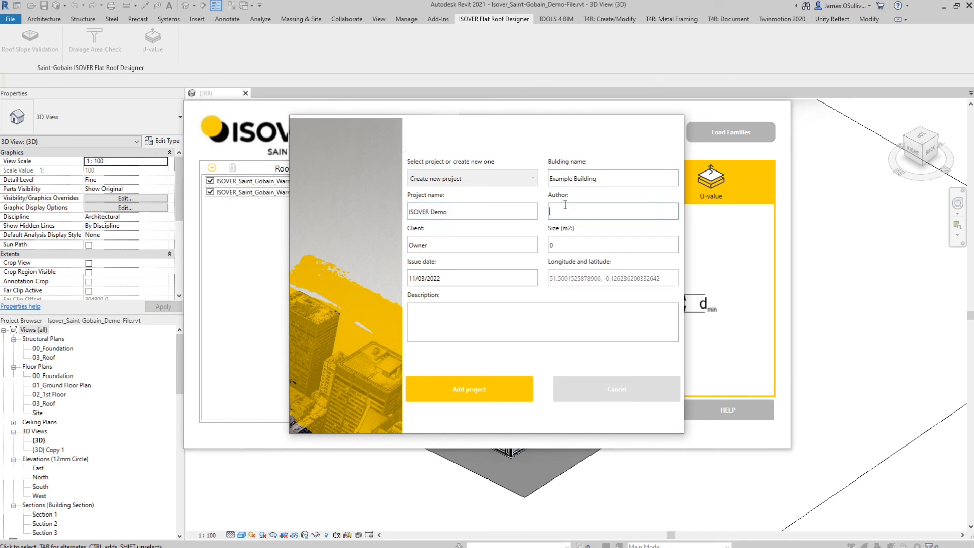
pyautogui.click(568, 249)
pyautogui.click(497, 314)
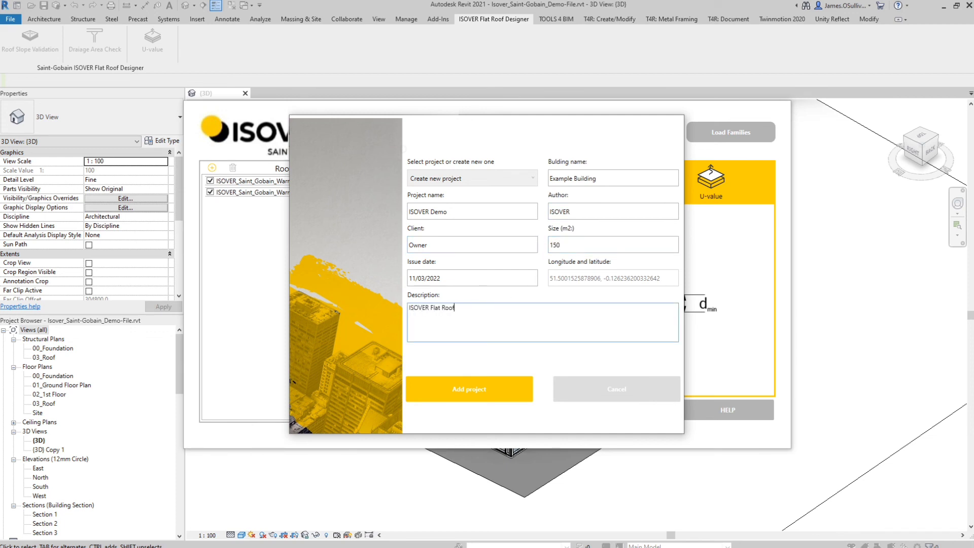
pyautogui.click(503, 390)
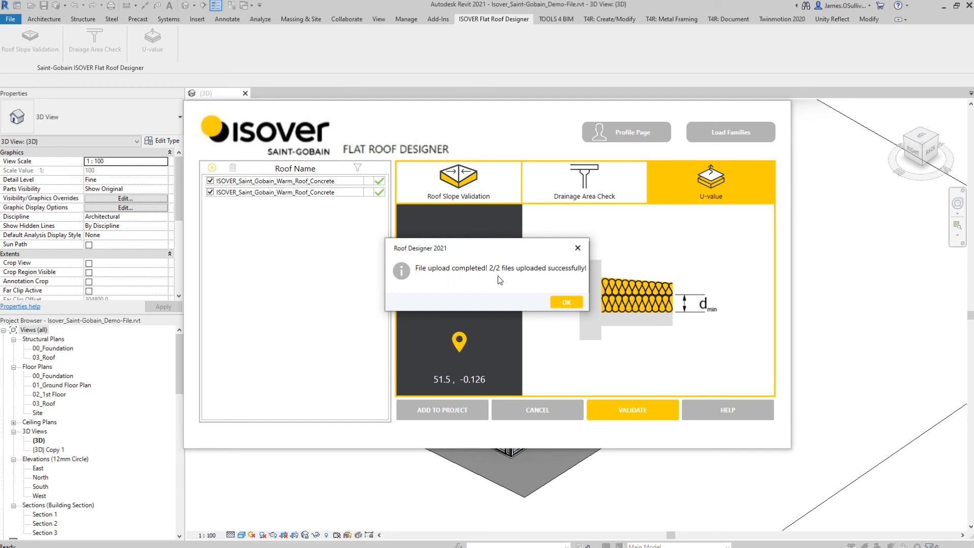
pyautogui.click(566, 302)
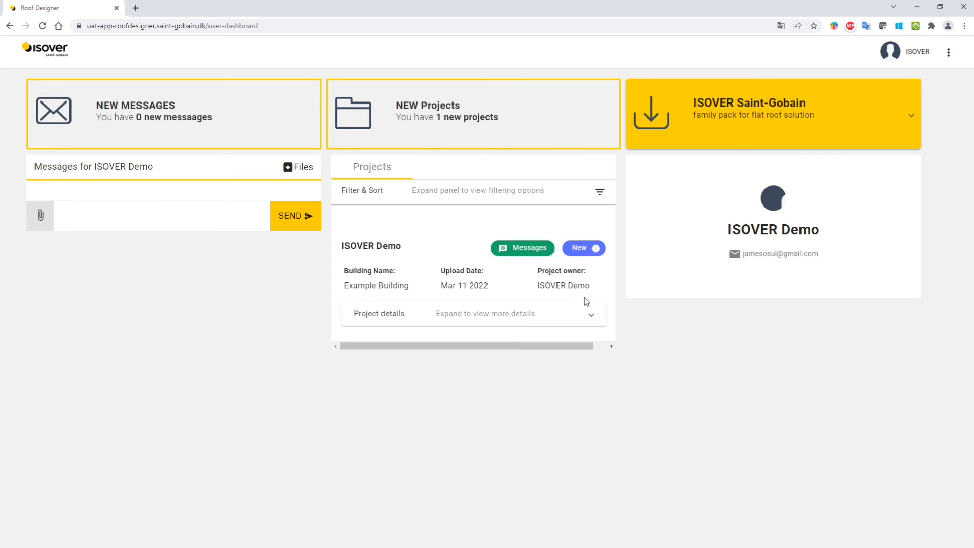
# In the Roof Designer web dashboard, download the first file from the ISOVER Demo project's details and open the DWG in AutoCAD for inspection.
pyautogui.click(591, 317)
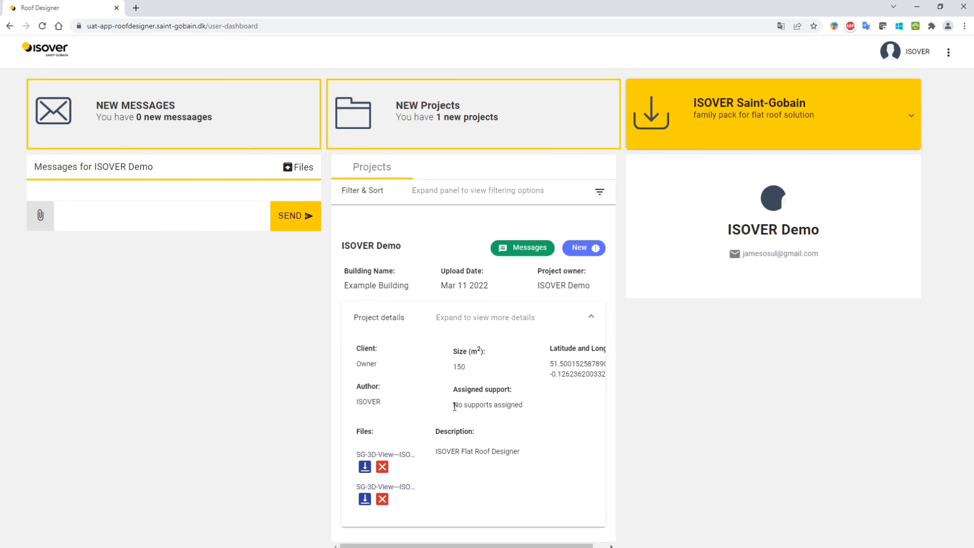
pyautogui.click(365, 468)
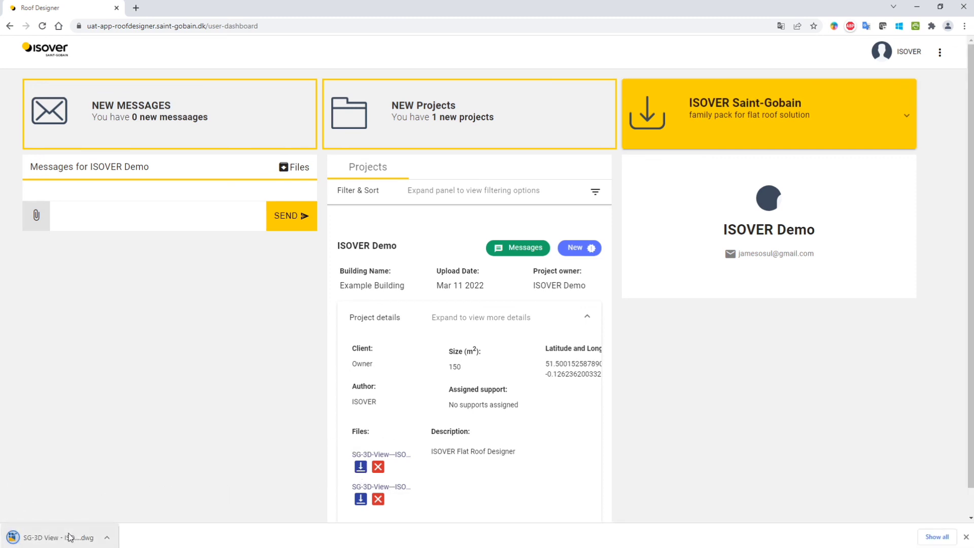
pyautogui.click(70, 536)
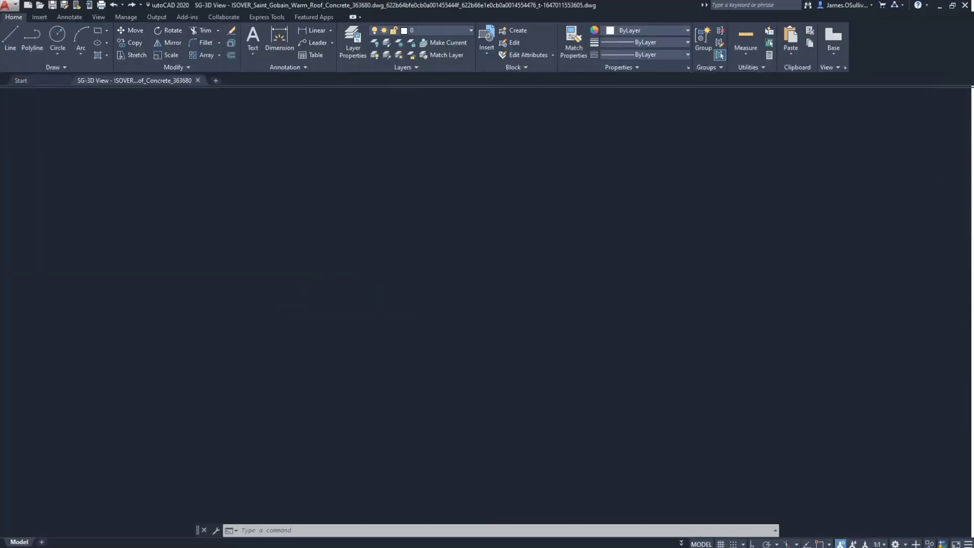
pyautogui.moveTo(428, 403); pyautogui.dragTo(773, 307, button='middle')
pyautogui.scroll(-1, 714, 323)
pyautogui.moveTo(689, 364); pyautogui.dragTo(722, 378, button='middle')
# Back in the Roof Designer web dashboard, send the project message "Hi, I am wondering if you can help me with my project?".
pyautogui.click(100, 218)
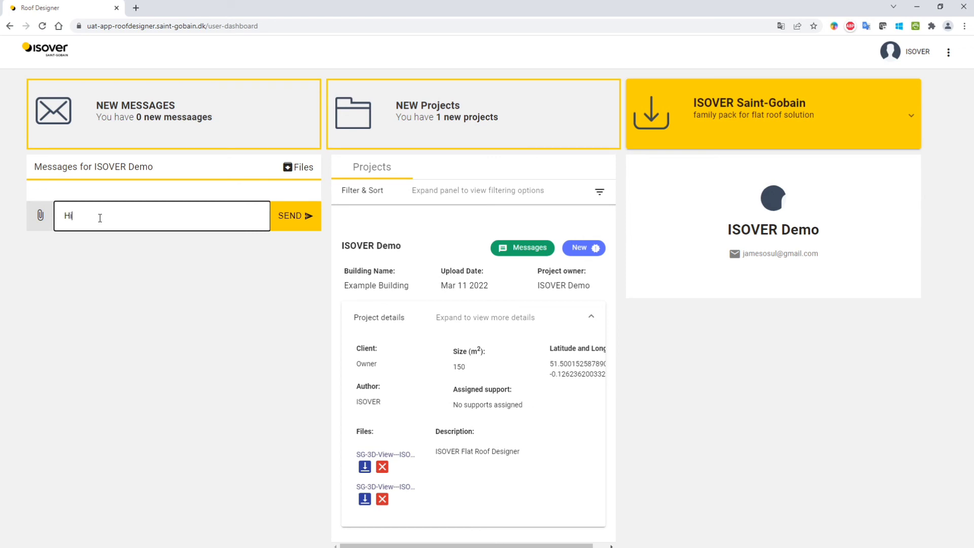
pyautogui.write('Hi, I am wondering if you can help me with my')
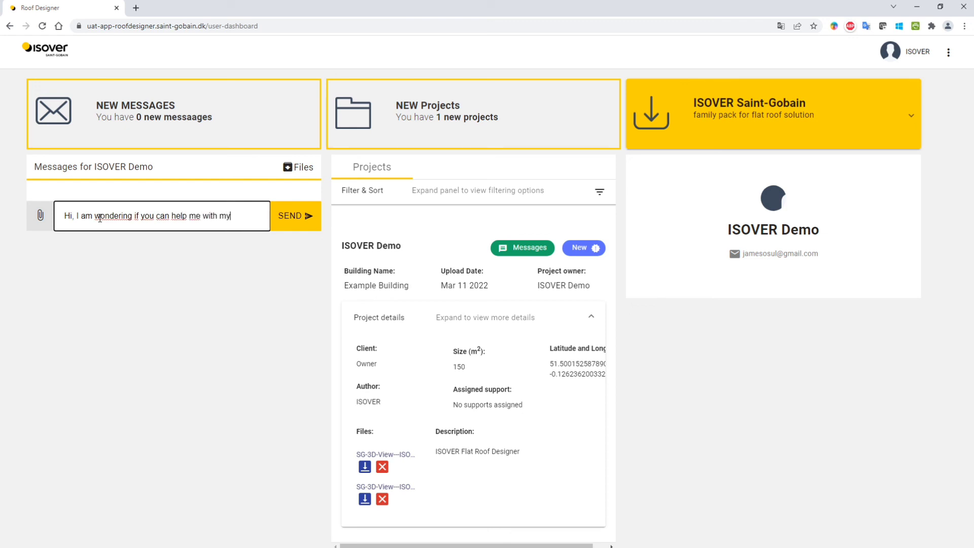
pyautogui.write(' project?')
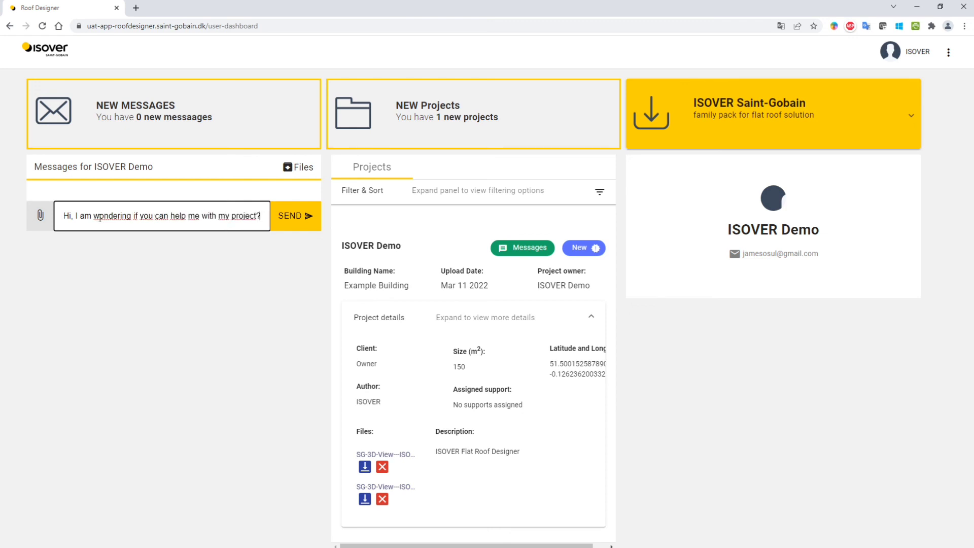
pyautogui.click(293, 217)
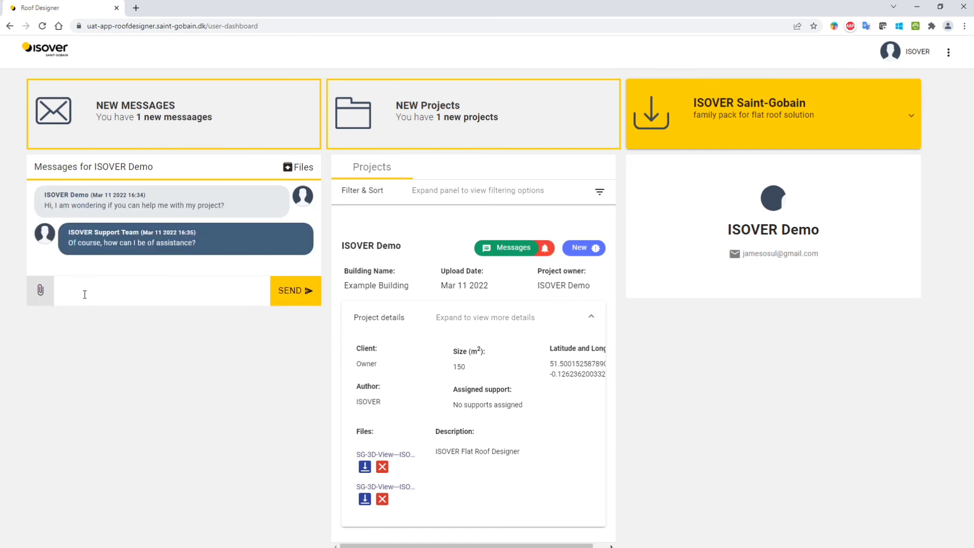
# Reply to the support team with "Would you advise me to add a second drain to the larger roof in the project?".
pyautogui.click(81, 292)
pyautogui.write('Would you advise me t')
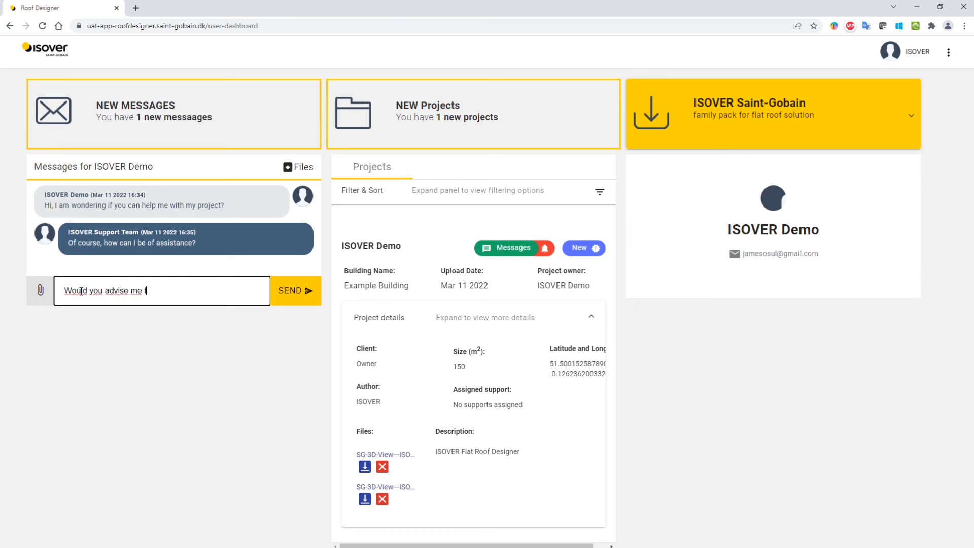
pyautogui.write('o add a second drain to t')
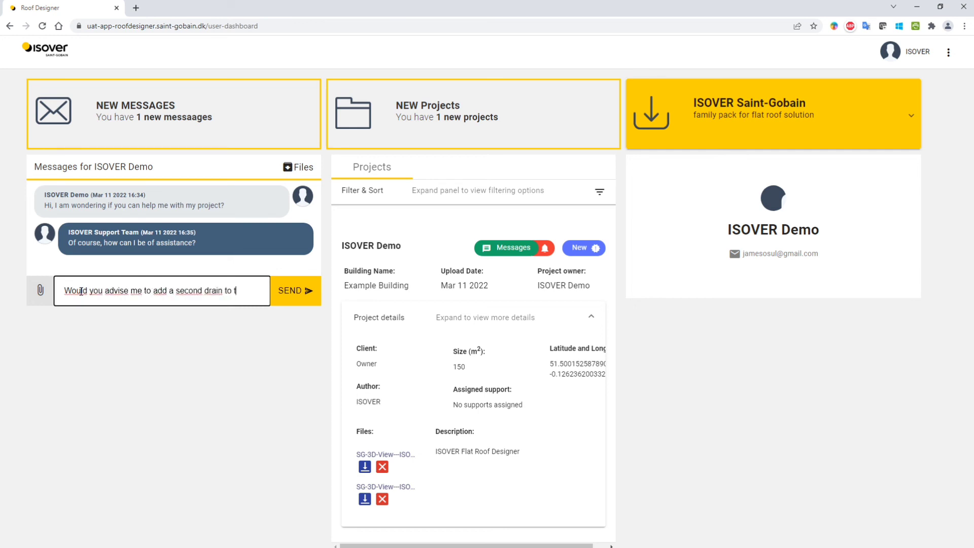
pyautogui.write('he larger roof in the project?')
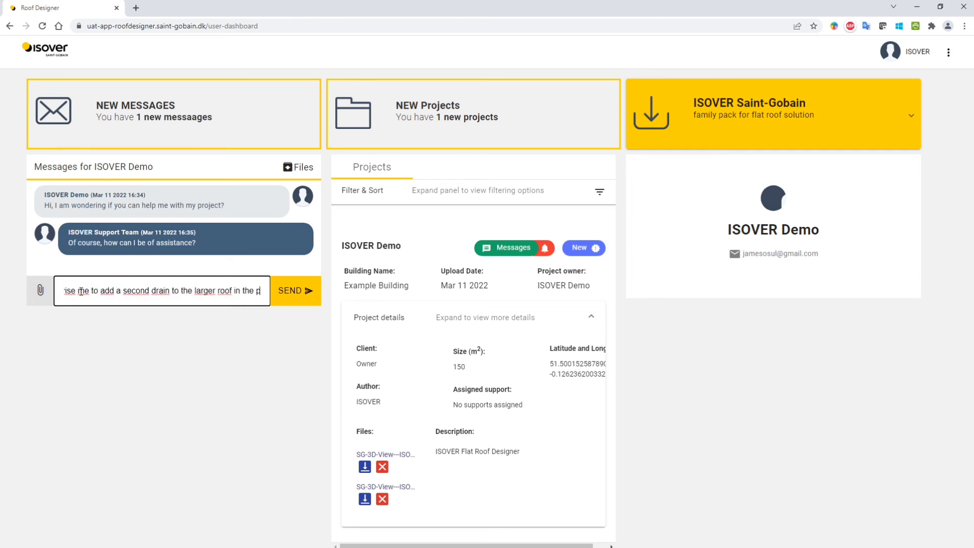
pyautogui.click(299, 291)
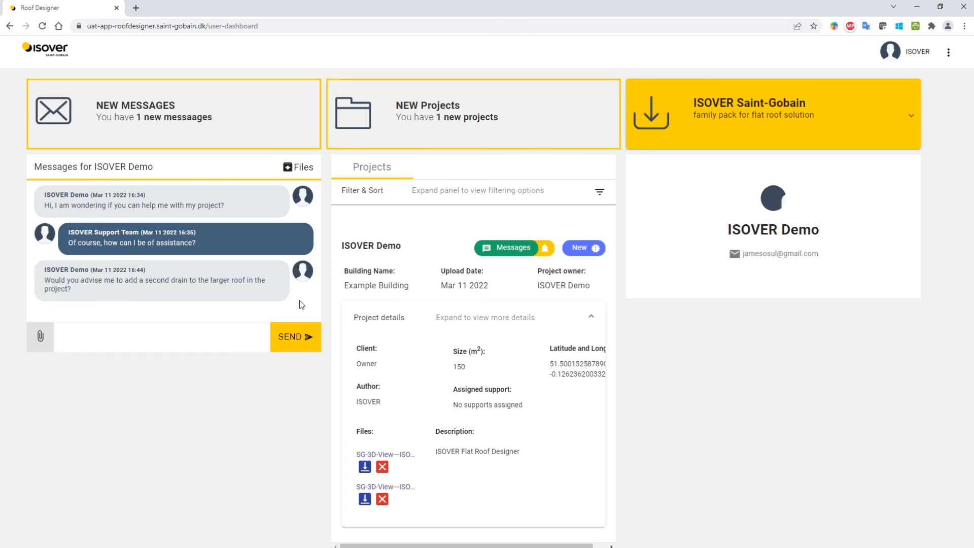